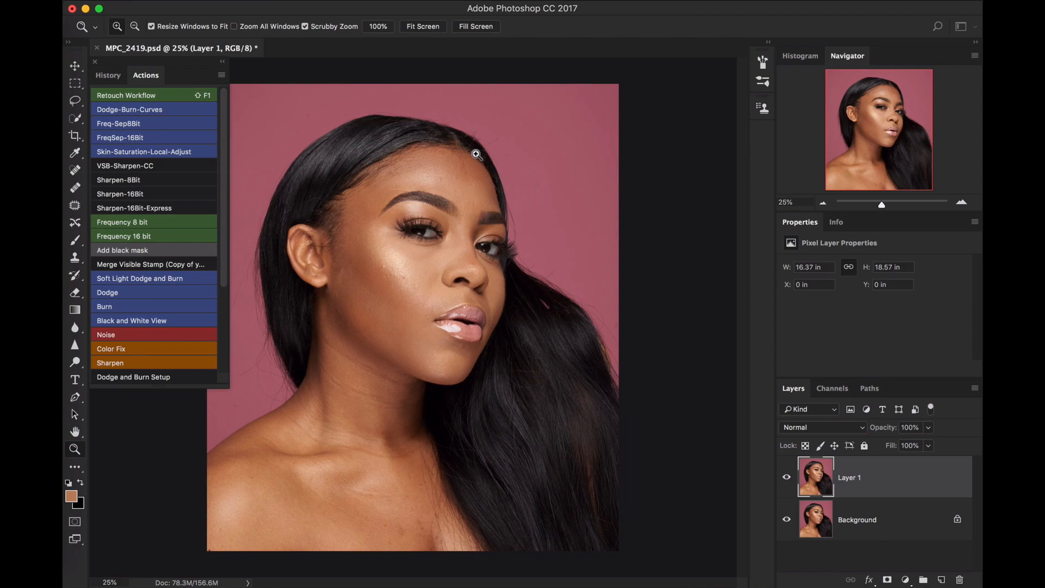
# Add a new empty layer above Layer 1
pyautogui.press('super+shift+n')
pyautogui.press('Return')
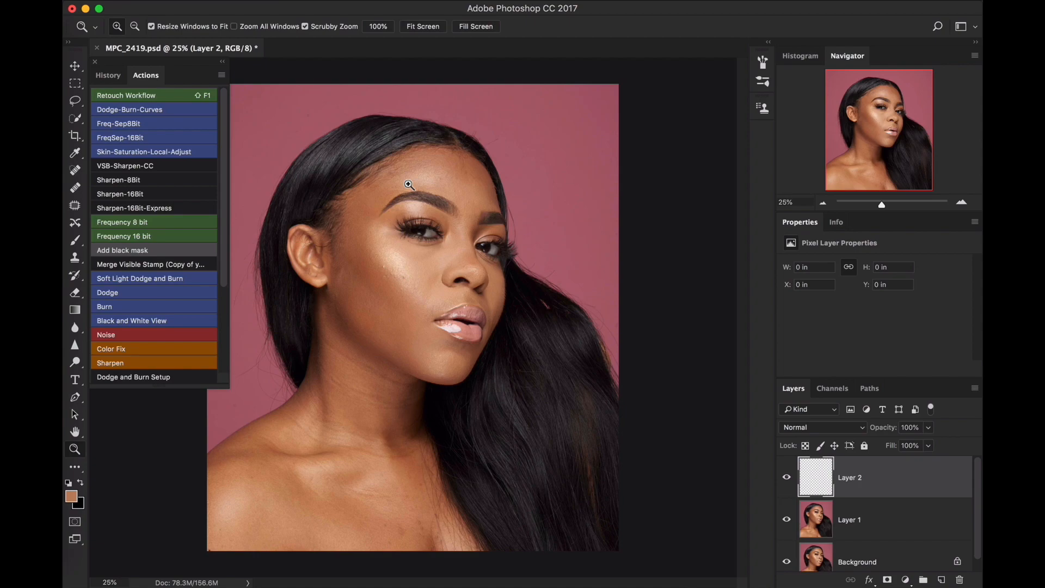
# Examine the skin texture and blemishes on the cheek, jaw and around the mouth at several magnifications
pyautogui.moveTo(387, 243); pyautogui.dragTo(425, 241)
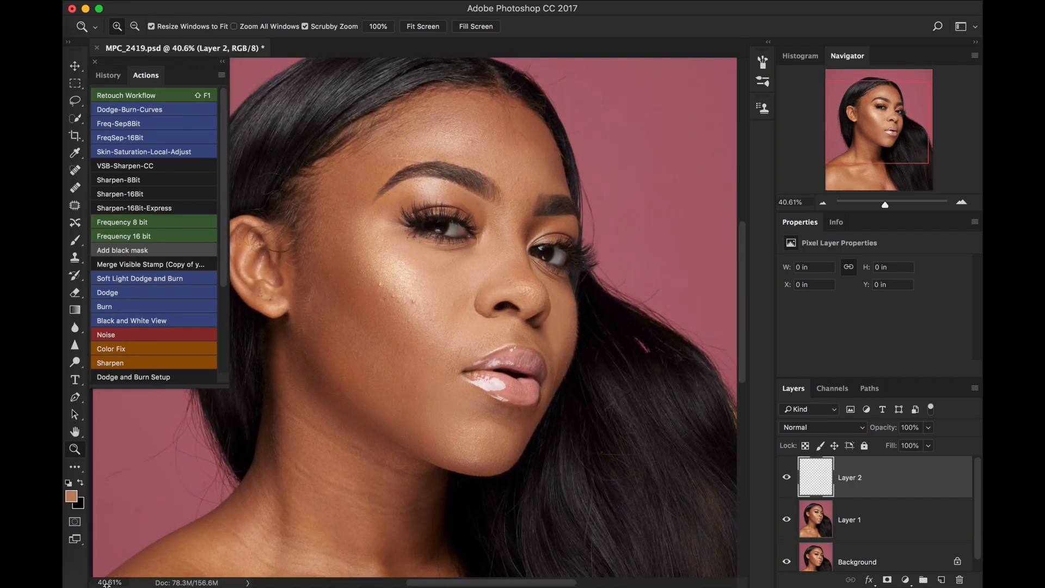
pyautogui.moveTo(343, 445); pyautogui.dragTo(359, 375)
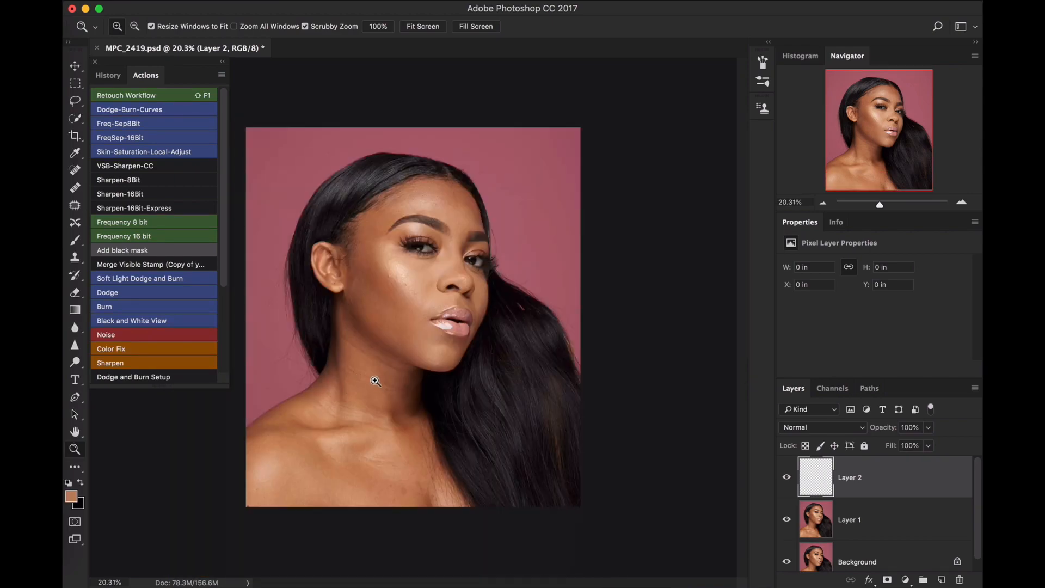
pyautogui.click(396, 340)
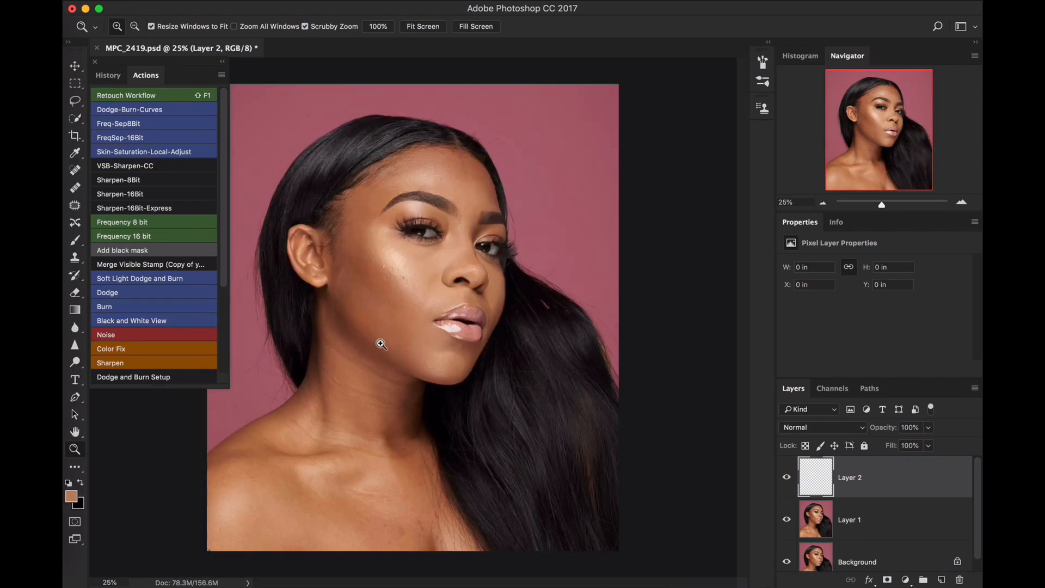
pyautogui.click(397, 334)
pyautogui.click(394, 331)
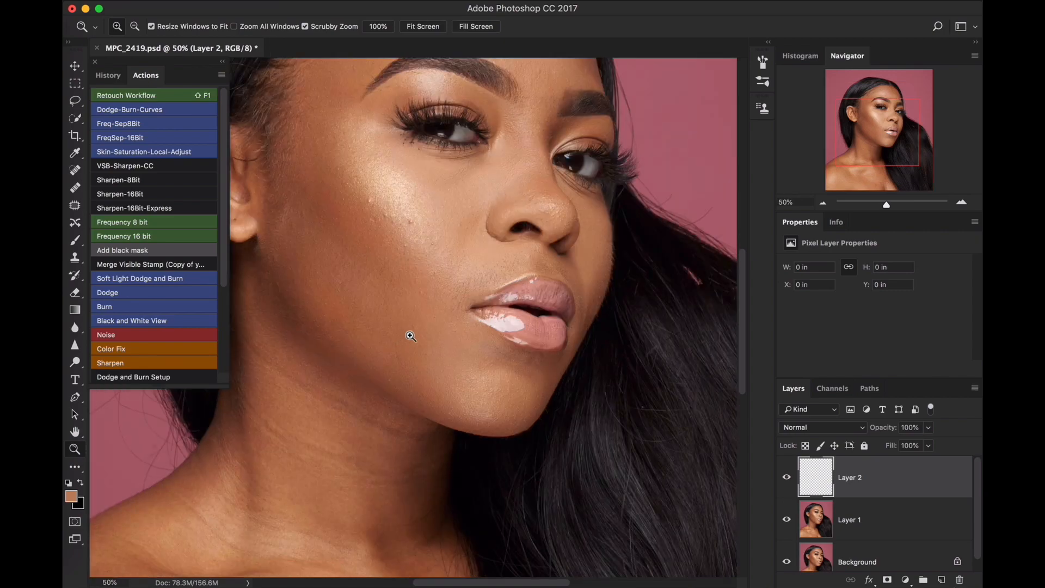
pyautogui.click(400, 341)
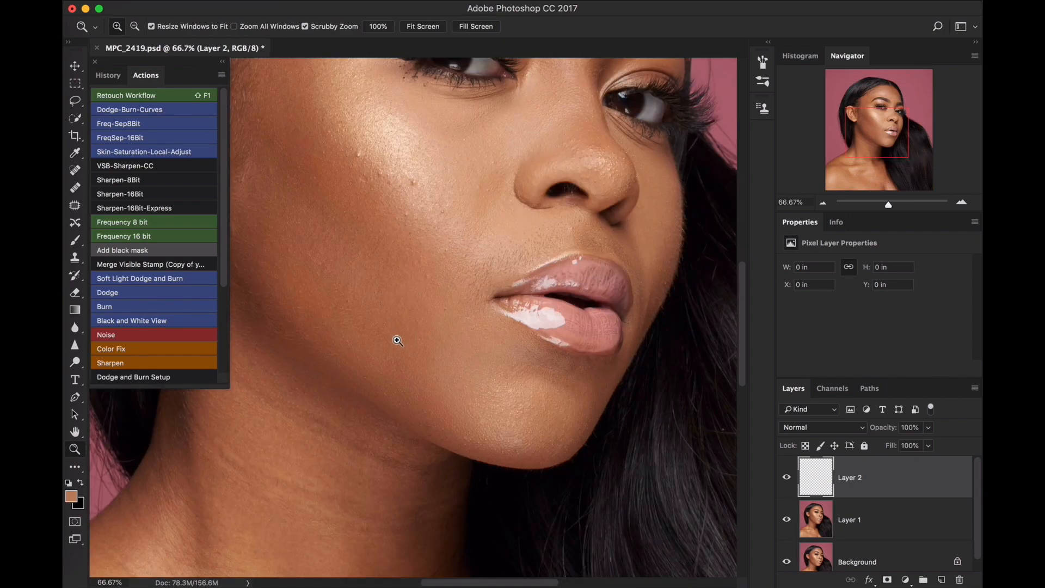
pyautogui.click(392, 341)
pyautogui.click(397, 338)
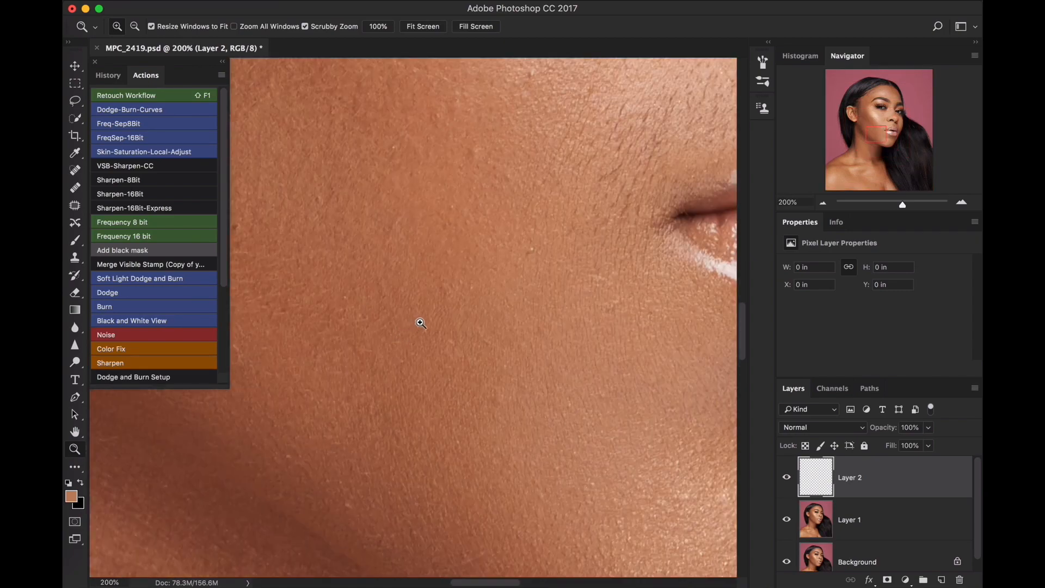
pyautogui.moveTo(439, 314); pyautogui.dragTo(376, 343)
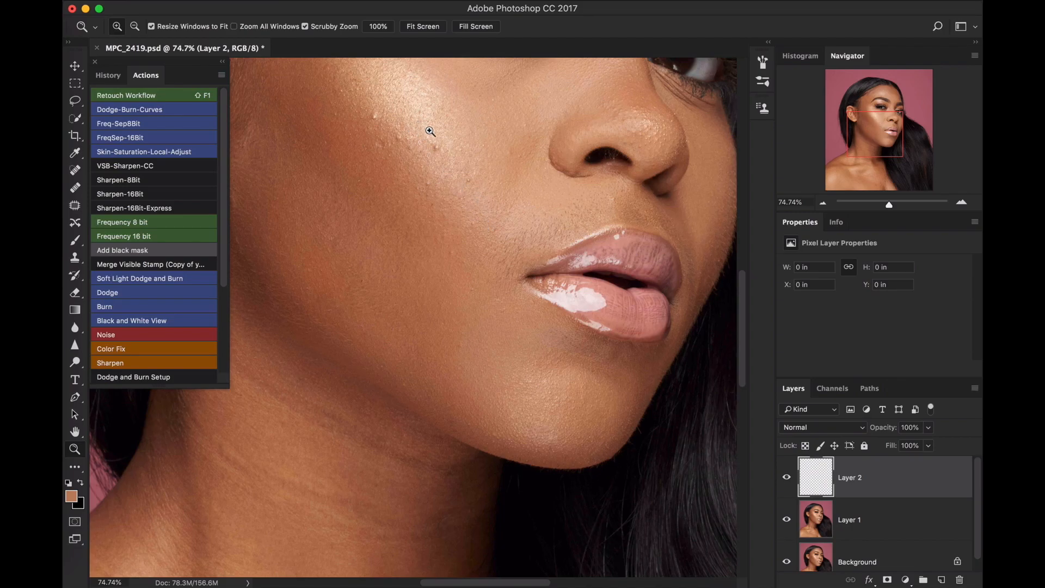
pyautogui.click(451, 142)
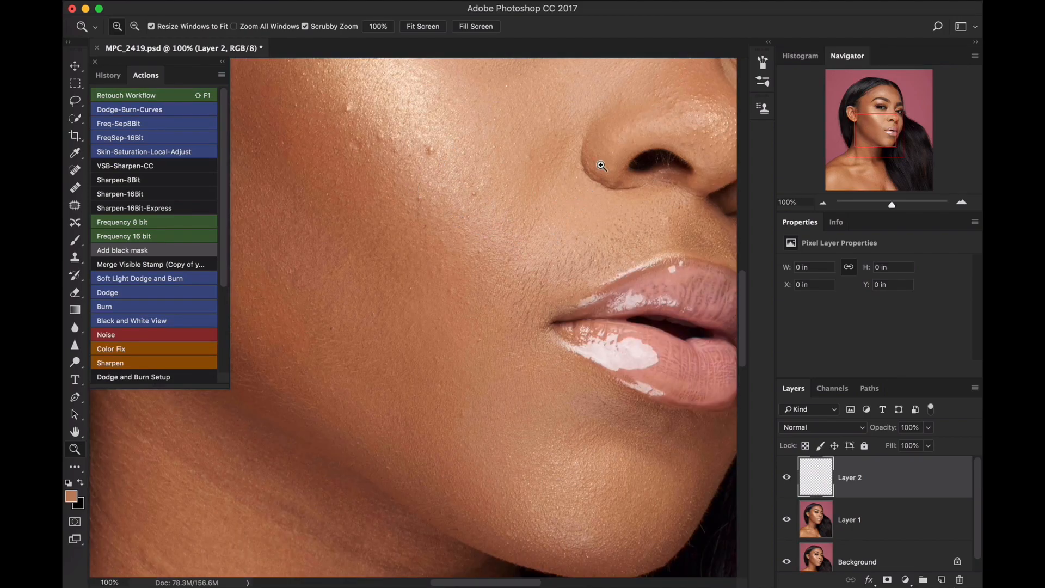
pyautogui.moveTo(452, 260); pyautogui.dragTo(413, 253)
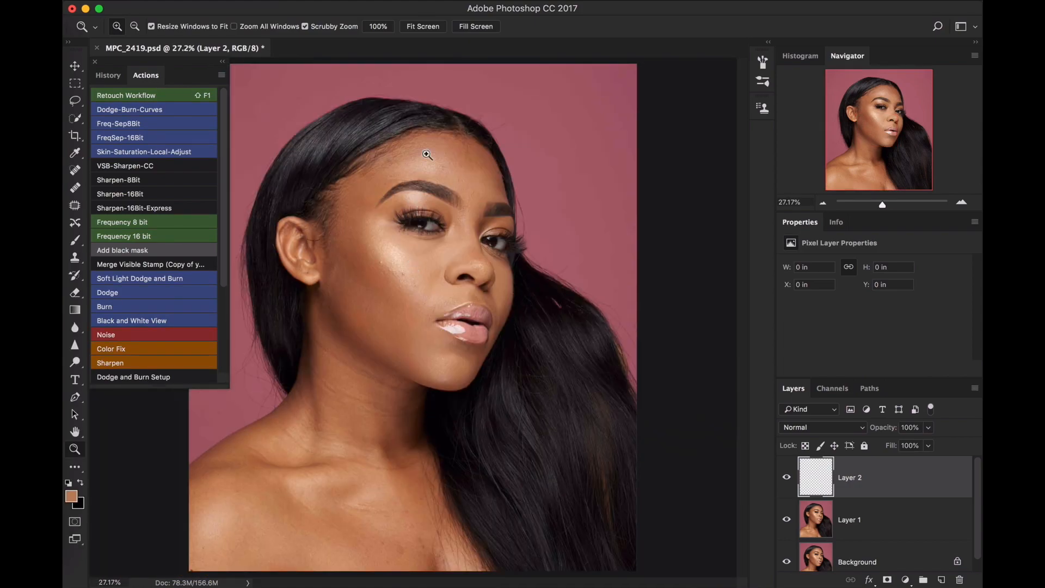
# Examine the forehead and brow skin up close, and compare it with the whole portrait
pyautogui.click(475, 157)
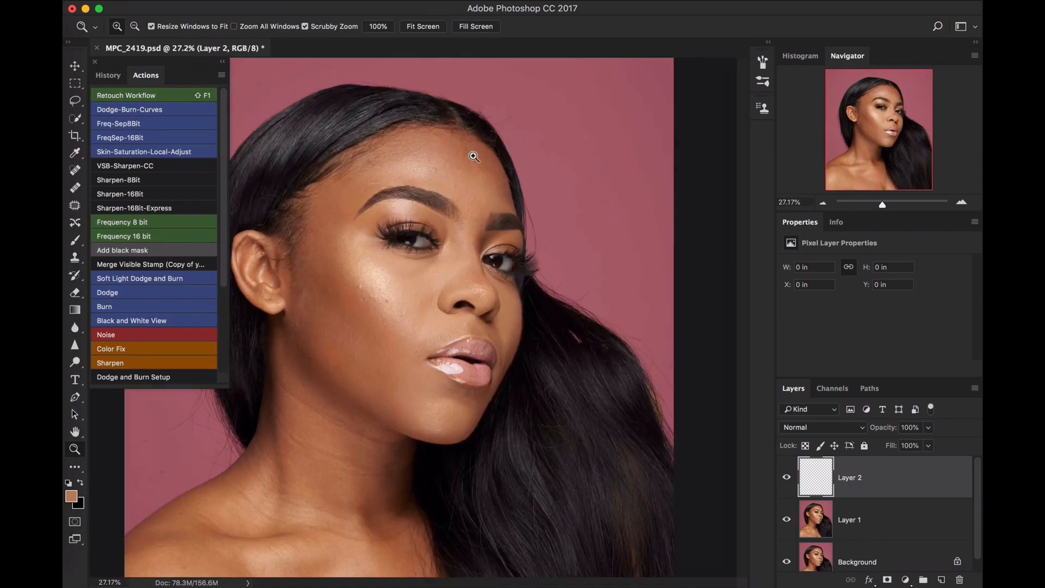
pyautogui.click(466, 173)
pyautogui.click(460, 179)
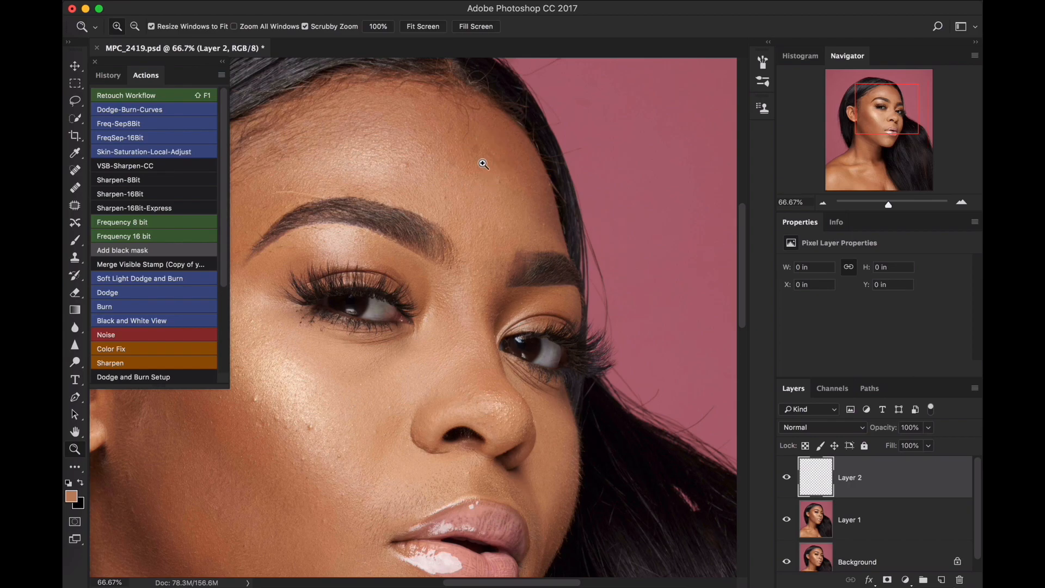
pyautogui.click(483, 160)
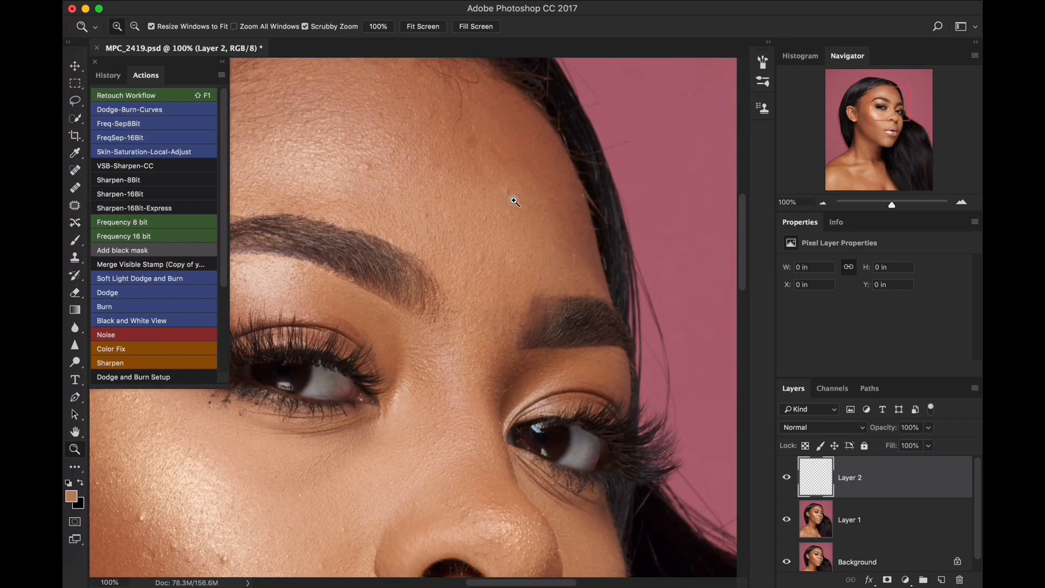
pyautogui.moveTo(510, 198); pyautogui.dragTo(453, 221)
pyautogui.press('super+0')
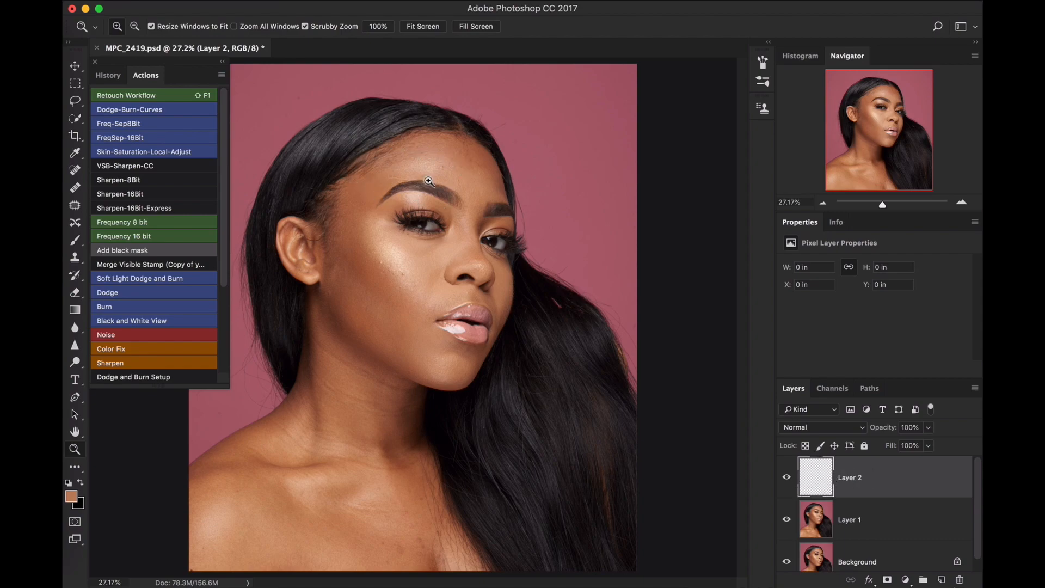
pyautogui.moveTo(453, 242); pyautogui.dragTo(433, 257)
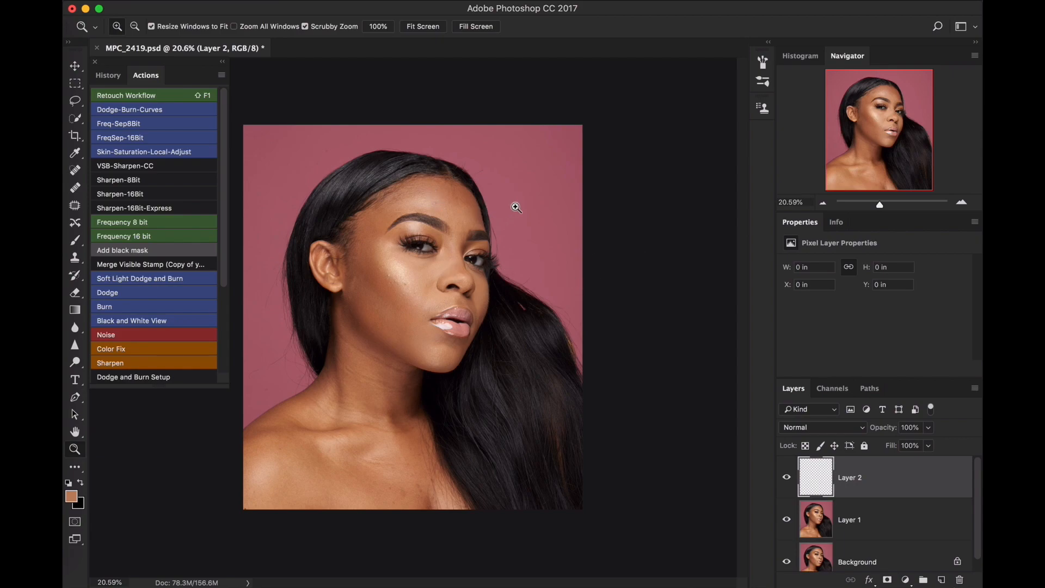
# Delete the empty layer above Layer 1
pyautogui.press('Delete')
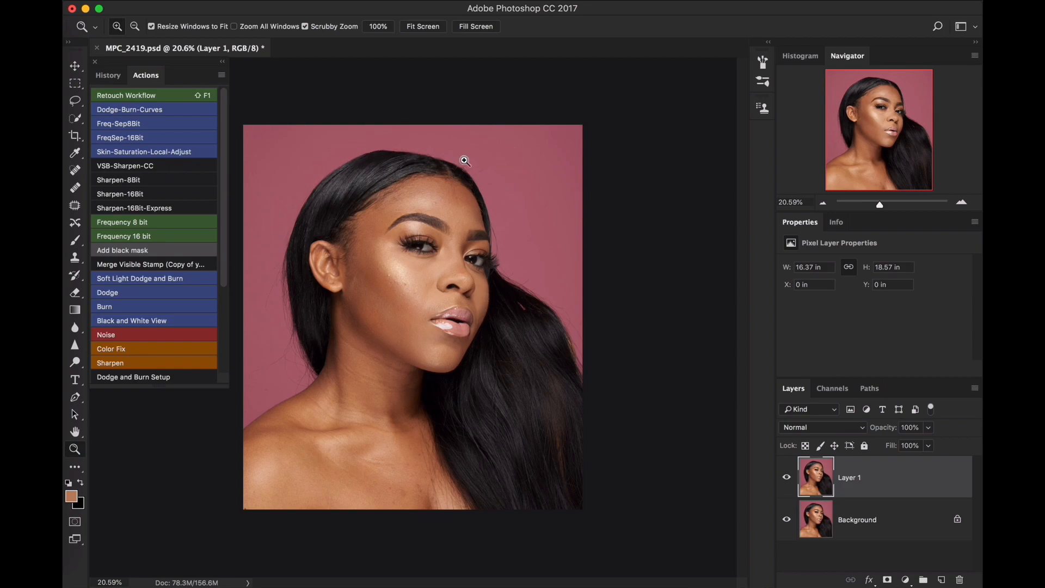
# Set up the Clone Stamp with a 90 px brush at 75% hardness for the backdrop beside the ear
pyautogui.moveTo(268, 268); pyautogui.dragTo(345, 180)
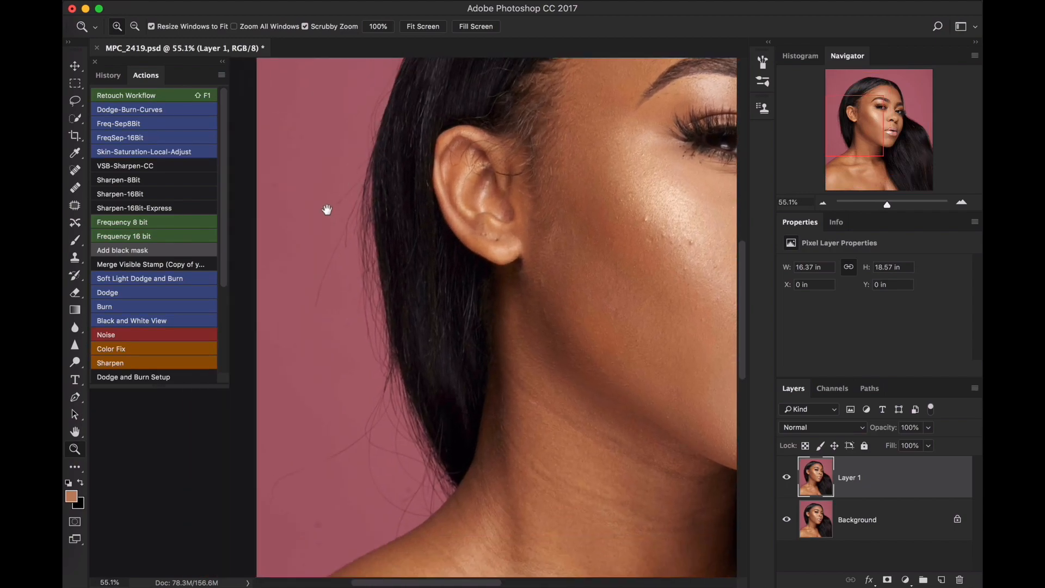
pyautogui.press('s')
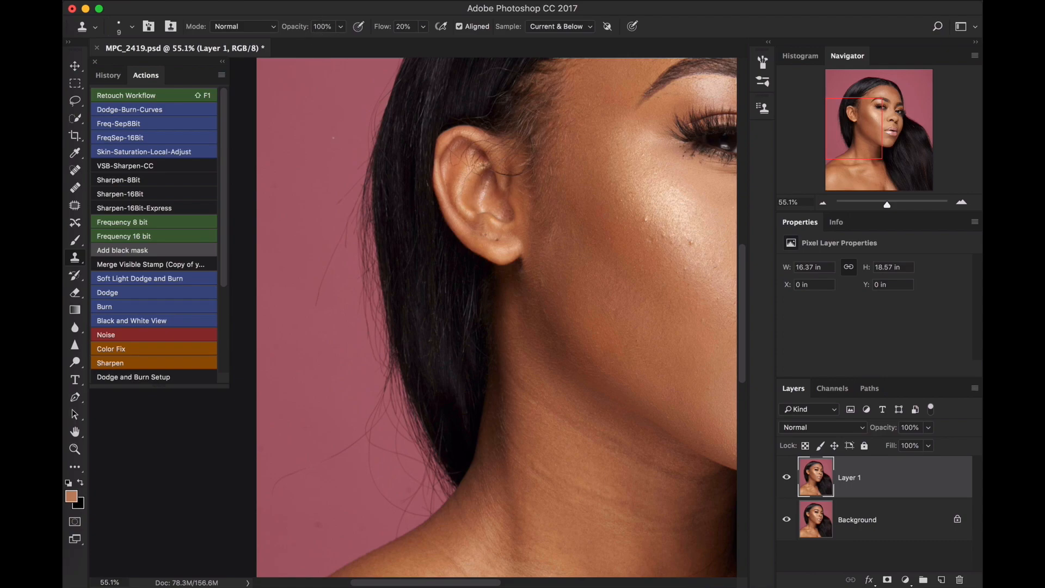
pyautogui.press(']')
pyautogui.press(']')
pyautogui.press(']')
pyautogui.press(']')
pyautogui.press(']')
pyautogui.press(']')
pyautogui.press(']')
pyautogui.press(']')
pyautogui.click(132, 27)
pyautogui.moveTo(199, 103); pyautogui.dragTo(202, 104)
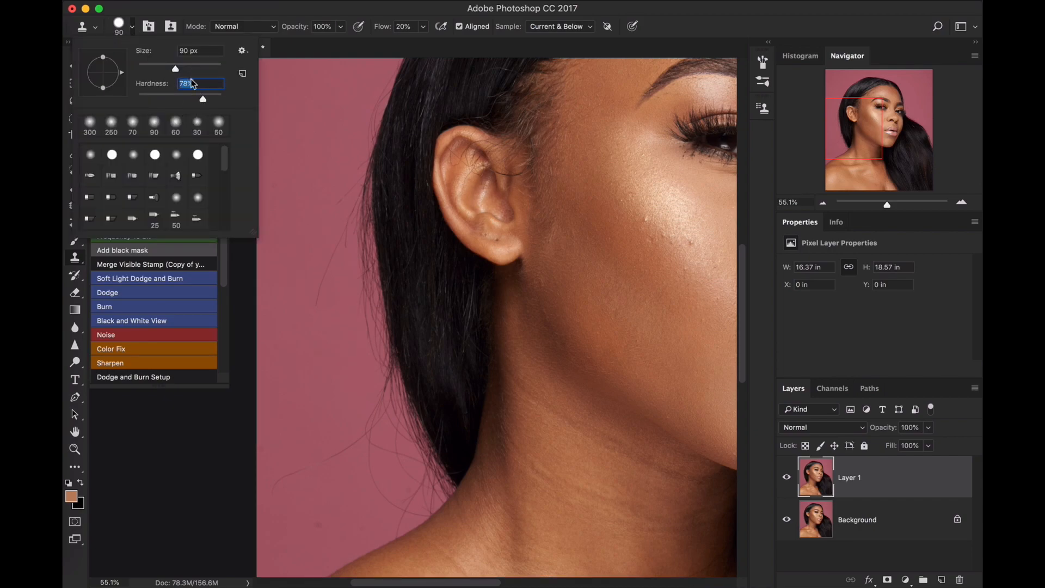
pyautogui.write('75')
pyautogui.press('Return')
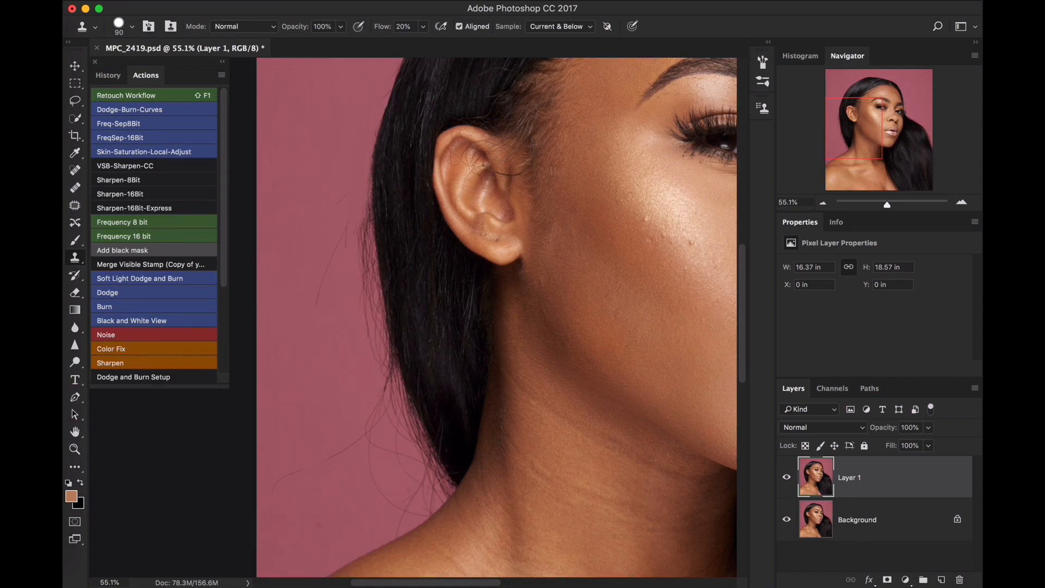
# Clone the pink backdrop over the flyaway hairs beside the neck and lower hair edge
pyautogui.scroll(-3, 497, 317)
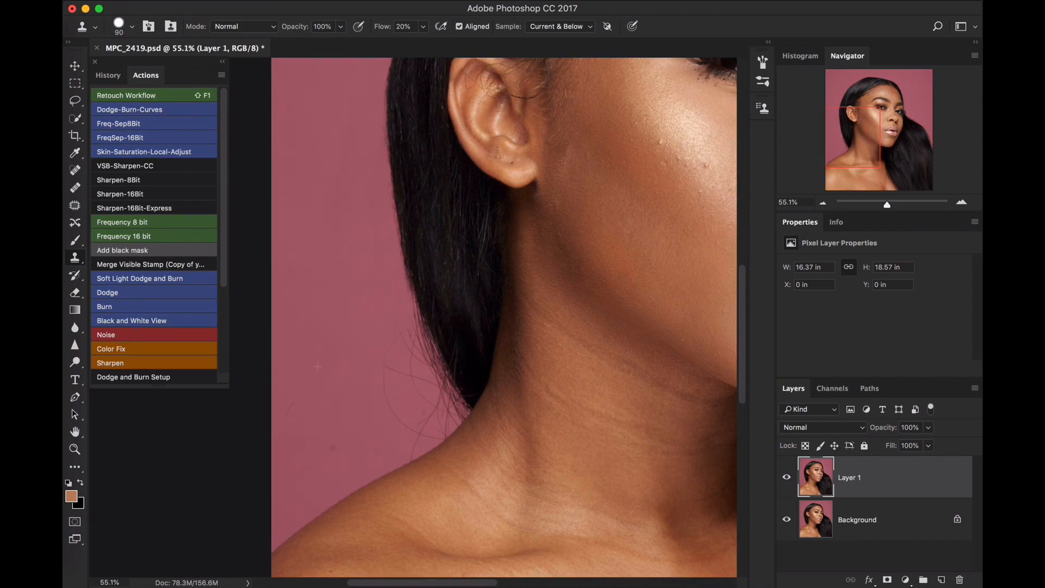
pyautogui.keyDown('alt'); pyautogui.click(421, 397); pyautogui.keyUp('alt')
pyautogui.keyDown('alt'); pyautogui.click(419, 379); pyautogui.keyUp('alt')
pyautogui.click(393, 366)
pyautogui.moveTo(414, 264)
pyautogui.mouseDown()
pyautogui.moveTo(438, 383)
pyautogui.moveTo(435, 370)
pyautogui.mouseUp()
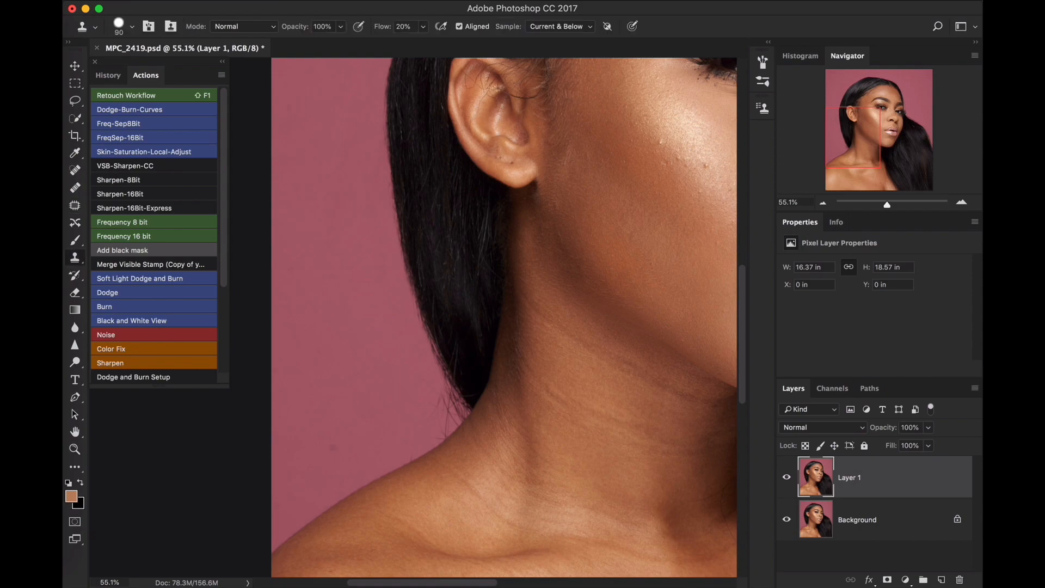
# Rotate the canvas and clone the backdrop along the hair edge behind the ear to smooth its outline
pyautogui.press('r')
pyautogui.moveTo(390, 412); pyautogui.dragTo(363, 339)
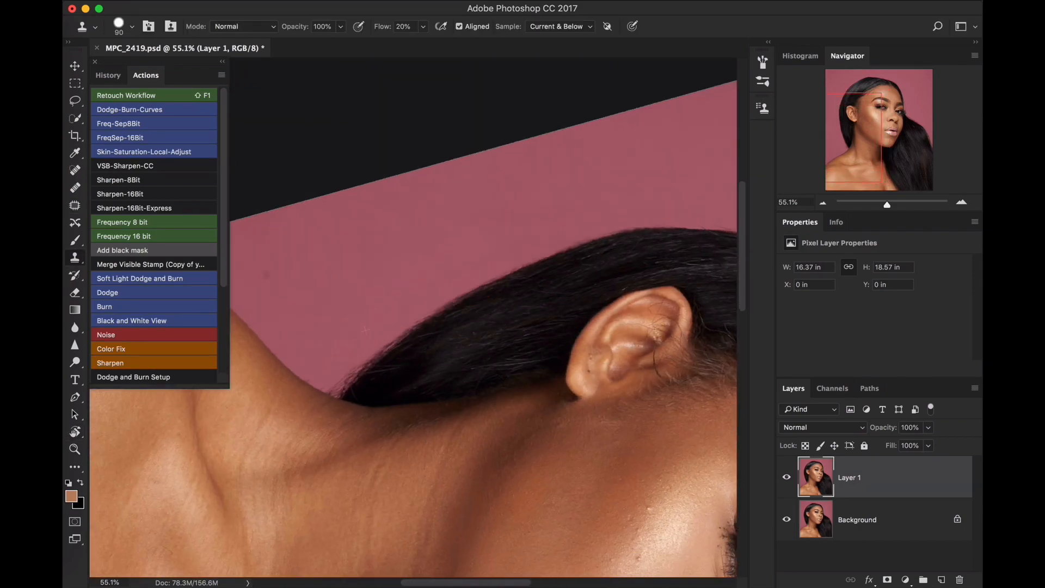
pyautogui.moveTo(353, 379)
pyautogui.mouseDown()
pyautogui.moveTo(331, 393)
pyautogui.moveTo(453, 302)
pyautogui.mouseUp()
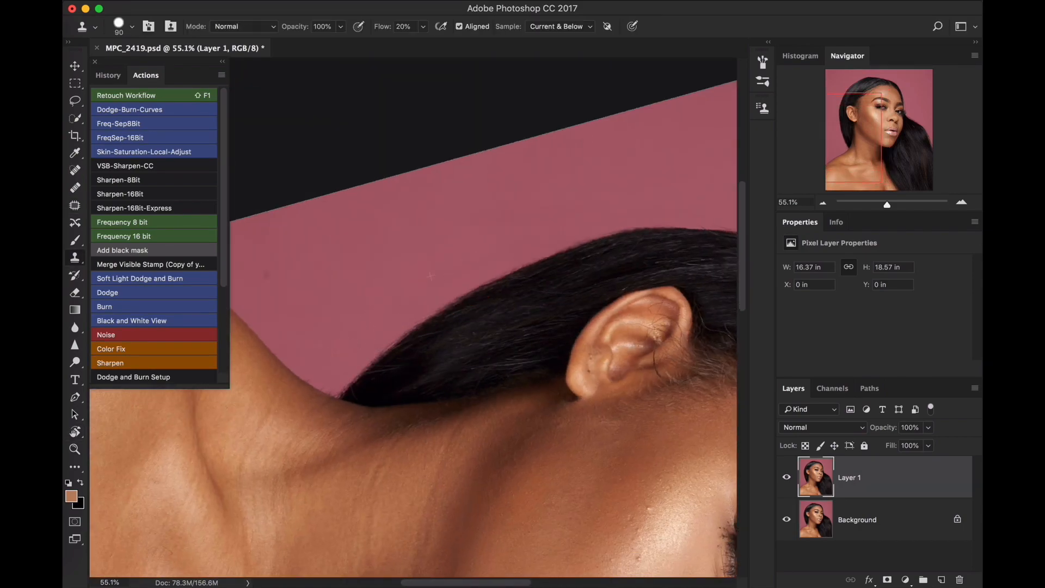
# Rotate the canvas to the crown and clone the backdrop over the stray hairs along the top of the head
pyautogui.moveTo(629, 343); pyautogui.dragTo(323, 322)
pyautogui.press('r')
pyautogui.moveTo(477, 182)
pyautogui.mouseDown()
pyautogui.moveTo(324, 149)
pyautogui.moveTo(243, 230)
pyautogui.mouseUp()
pyautogui.press('r')
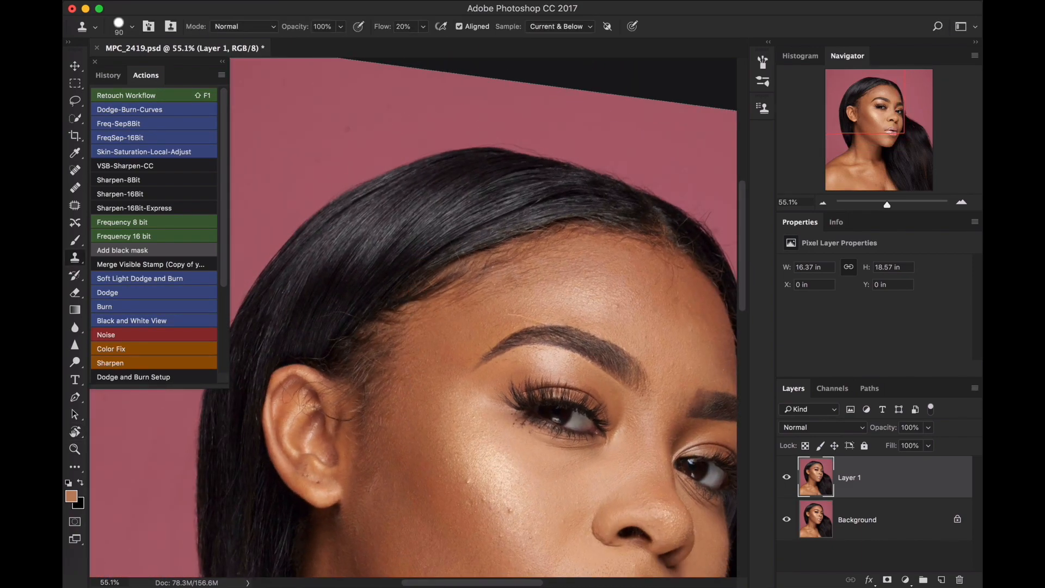
pyautogui.keyDown('alt'); pyautogui.click(511, 134); pyautogui.keyUp('alt')
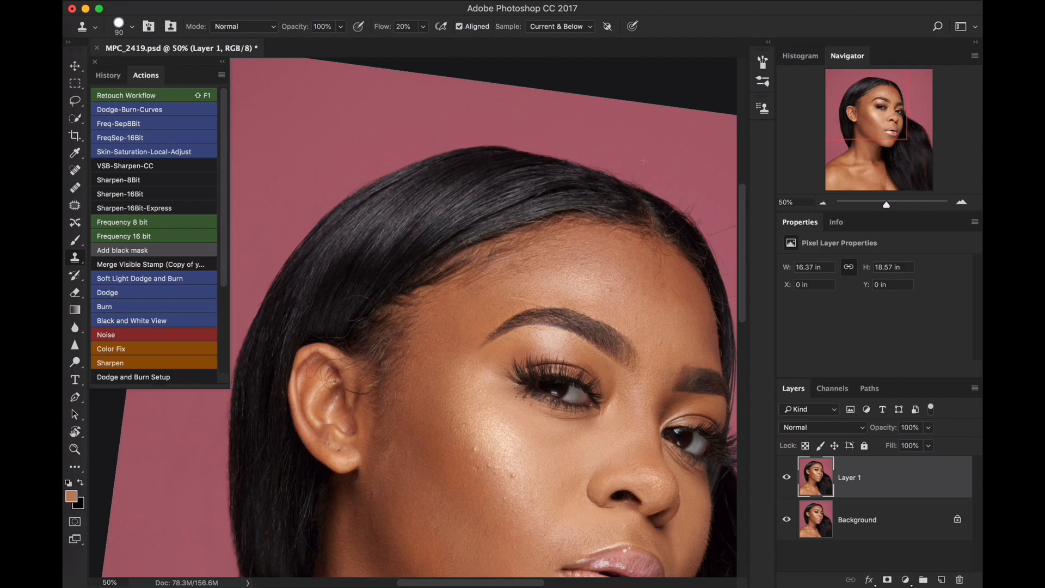
# Clone out the stray hairs sticking up above the parting, with the canvas rotated to follow the hairline
pyautogui.press('r')
pyautogui.moveTo(626, 294); pyautogui.dragTo(574, 149)
pyautogui.keyDown('super'); pyautogui.click(574, 150); pyautogui.keyUp('super')
pyautogui.keyDown('super'); pyautogui.click(574, 150); pyautogui.keyUp('super')
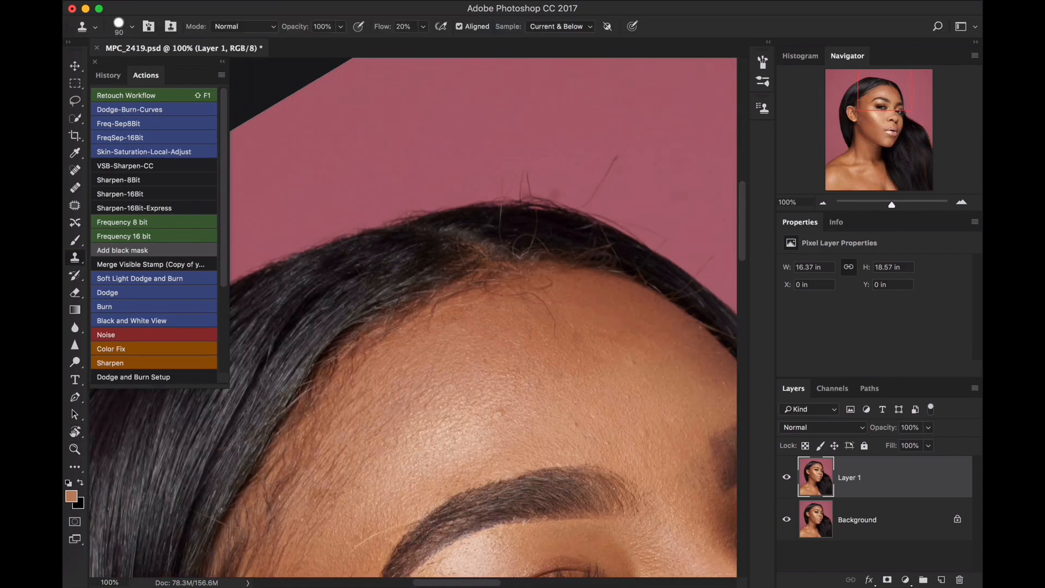
pyautogui.moveTo(544, 201)
pyautogui.mouseDown()
pyautogui.moveTo(485, 204)
pyautogui.moveTo(613, 218)
pyautogui.moveTo(672, 253)
pyautogui.moveTo(479, 161)
pyautogui.moveTo(425, 149)
pyautogui.moveTo(326, 172)
pyautogui.mouseUp()
pyautogui.press('r')
pyautogui.moveTo(405, 221)
pyautogui.mouseDown()
pyautogui.moveTo(372, 226)
pyautogui.moveTo(479, 215)
pyautogui.moveTo(365, 234)
pyautogui.moveTo(374, 240)
pyautogui.mouseUp()
pyautogui.moveTo(607, 146)
pyautogui.mouseDown()
pyautogui.moveTo(550, 219)
pyautogui.moveTo(578, 209)
pyautogui.moveTo(634, 137)
pyautogui.mouseUp()
# Clone the backdrop over the flyaway hairs along the outer edge of the long hair behind the face
pyautogui.moveTo(634, 137); pyautogui.dragTo(503, 273)
pyautogui.moveTo(516, 231); pyautogui.dragTo(536, 209)
pyautogui.moveTo(572, 174); pyautogui.dragTo(604, 136)
pyautogui.moveTo(637, 169); pyautogui.dragTo(615, 185)
pyautogui.moveTo(612, 251)
pyautogui.mouseDown()
pyautogui.moveTo(583, 274)
pyautogui.moveTo(612, 252)
pyautogui.mouseUp()
pyautogui.moveTo(612, 252); pyautogui.dragTo(517, 377)
pyautogui.moveTo(539, 222); pyautogui.dragTo(562, 211)
pyautogui.moveTo(542, 218); pyautogui.dragTo(577, 199)
pyautogui.moveTo(600, 135); pyautogui.dragTo(475, 199)
pyautogui.click(648, 190)
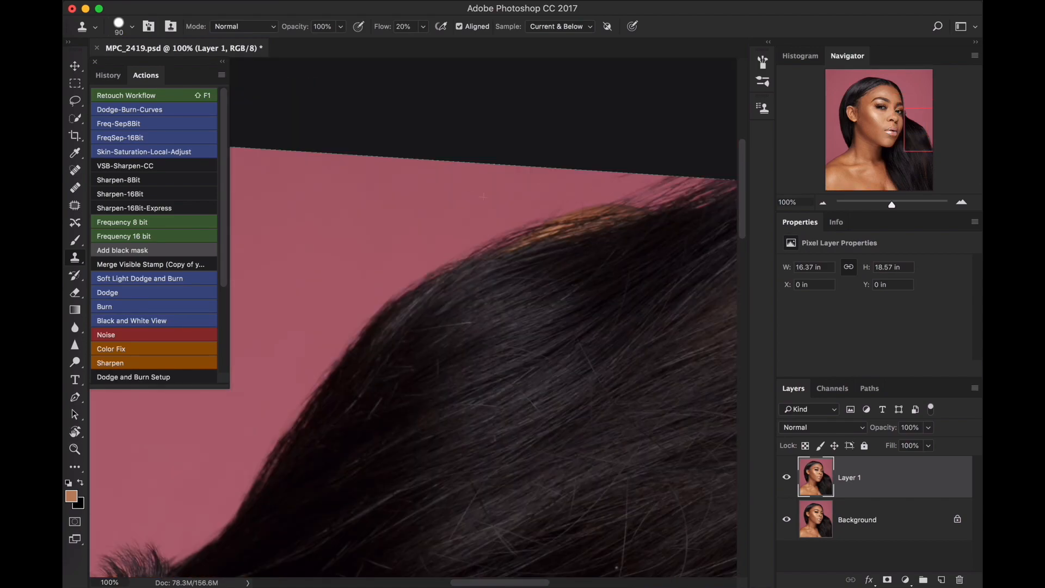
# Reset the canvas rotation to show the whole portrait, and enlarge the Clone Stamp brush to 600 px
pyautogui.press('Escape')
pyautogui.press('z')
pyautogui.press('super+minus')
pyautogui.press('super+minus')
pyautogui.press('super+minus')
pyautogui.press('super+minus')
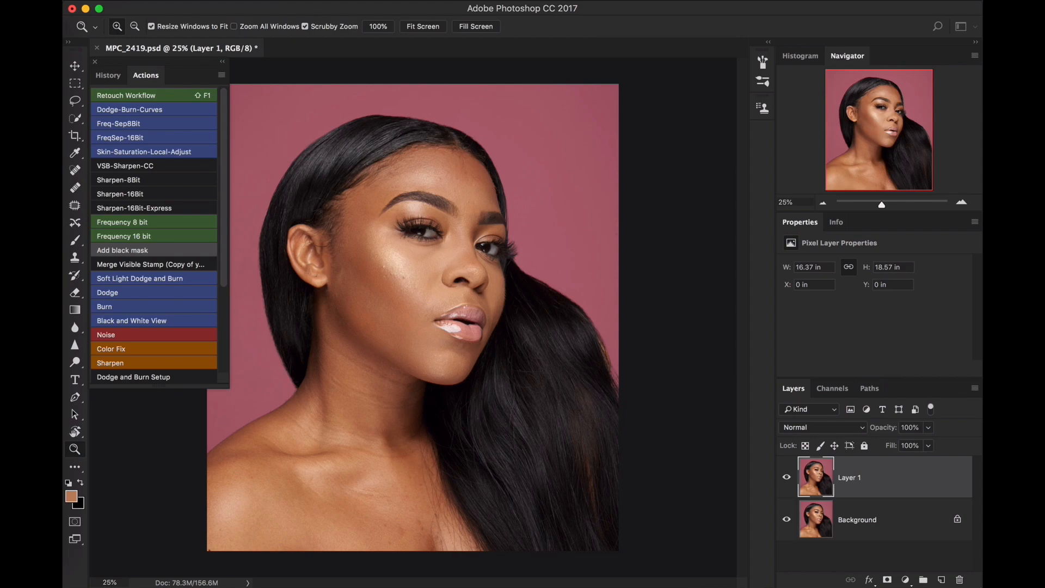
pyautogui.press('s')
pyautogui.press(']')
pyautogui.press(']')
pyautogui.press(']')
pyautogui.press(']')
pyautogui.press(']')
pyautogui.press(']')
pyautogui.press(']')
pyautogui.press(']')
pyautogui.press(']')
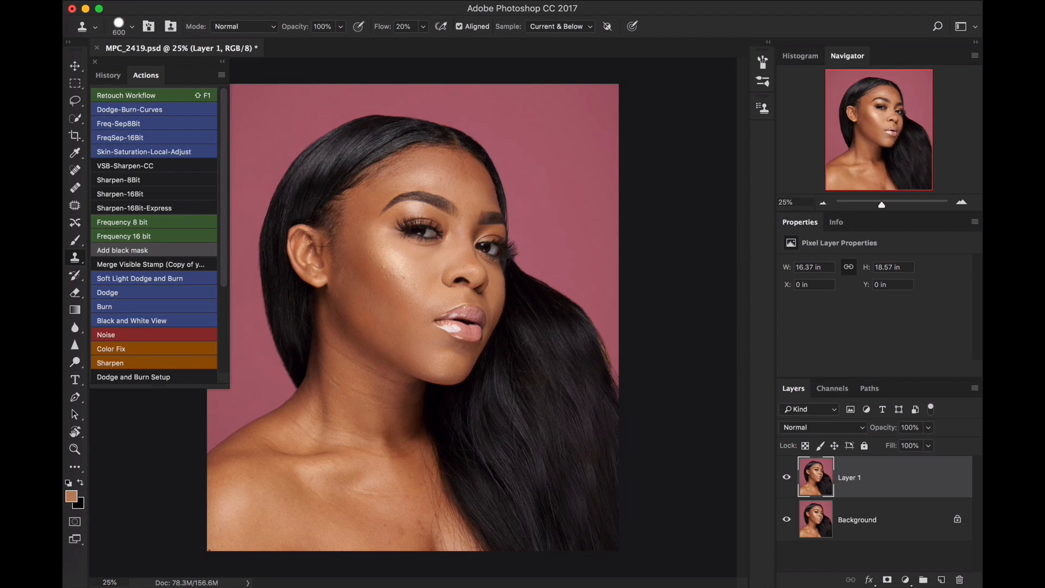
# Crop in the right and bottom edges of the portrait to about 15.47 by 17.13 in
pyautogui.press('c')
pyautogui.moveTo(618, 318); pyautogui.dragTo(606, 318)
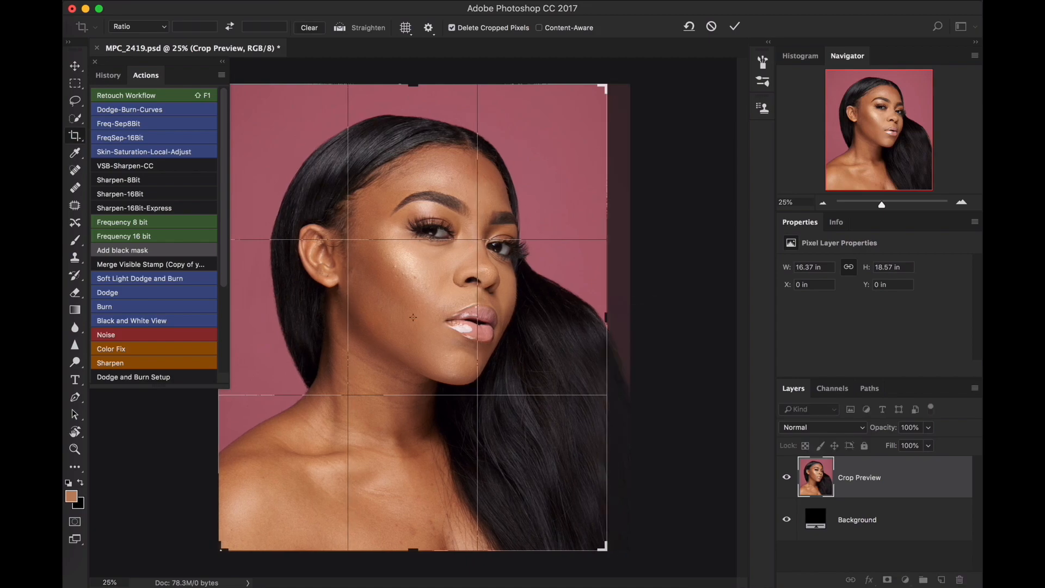
pyautogui.moveTo(413, 549); pyautogui.dragTo(414, 514)
pyautogui.press('Return')
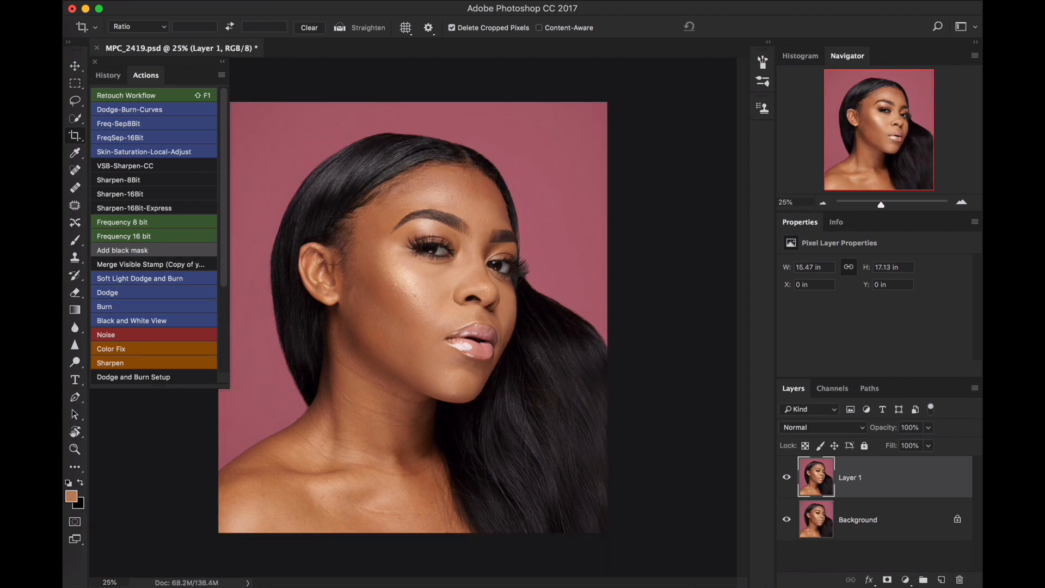
# Stamp all visible layers onto a new top layer and activate the Healing Brush for the skin cleanup
pyautogui.hotkey('ctrl', 'alt', 'shift', 'e')
pyautogui.press('z')
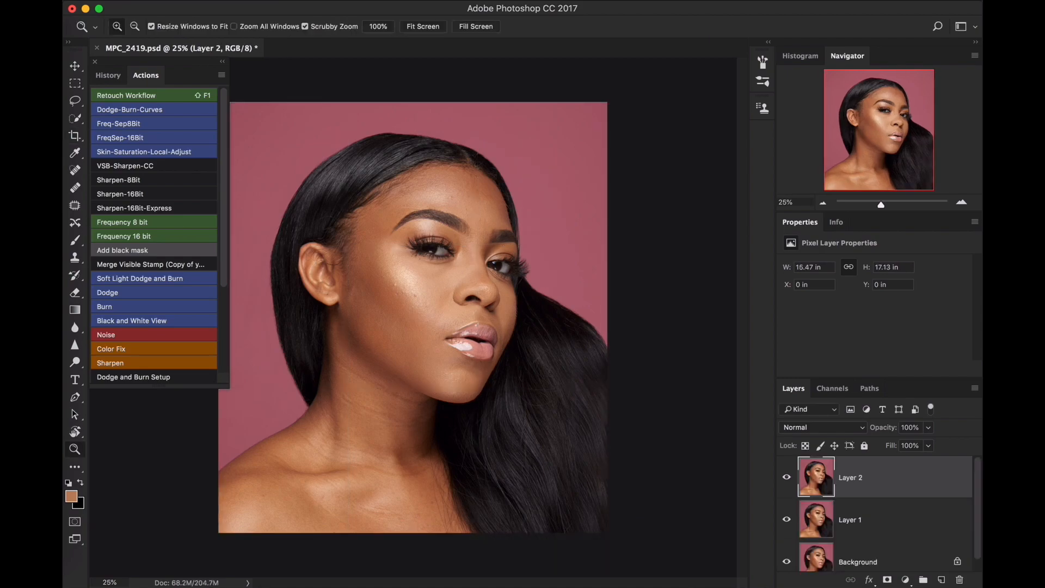
pyautogui.click(482, 187)
pyautogui.click(481, 188)
pyautogui.click(482, 187)
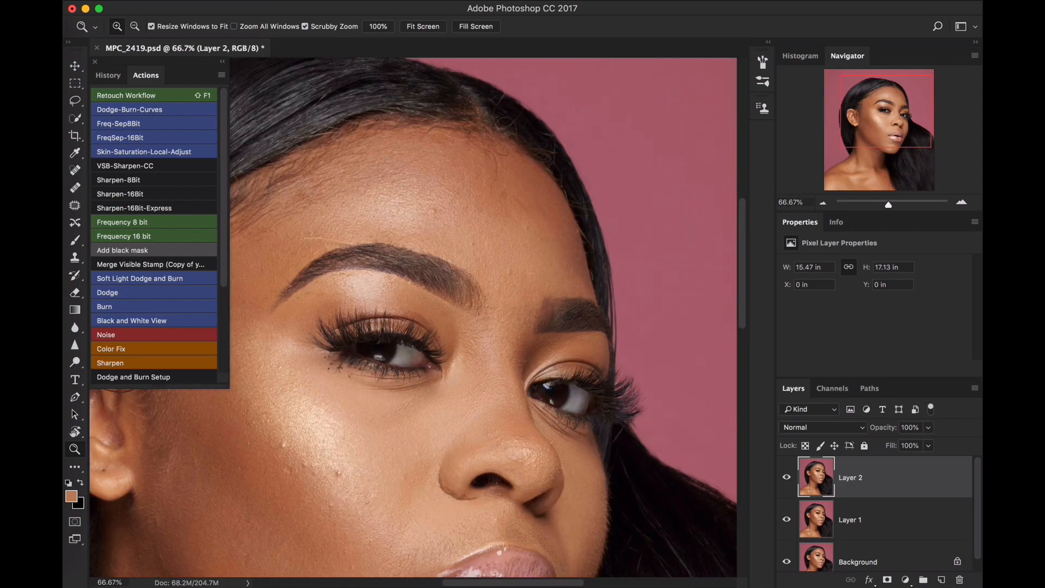
pyautogui.press('j')
pyautogui.hotkey('shift', 'j')
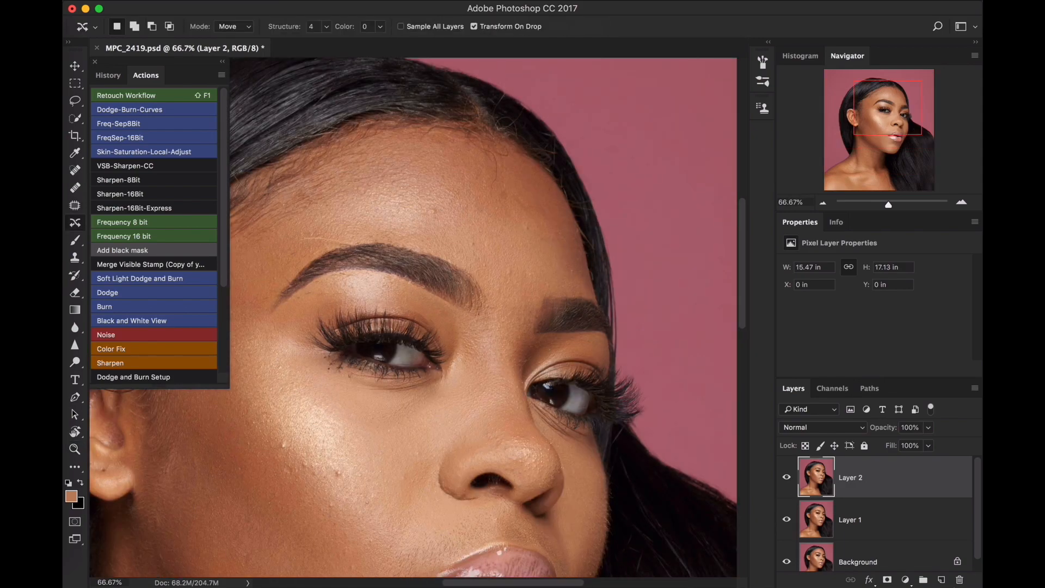
pyautogui.hotkey('shift', 'j')
pyautogui.hotkey('shift', 'j')
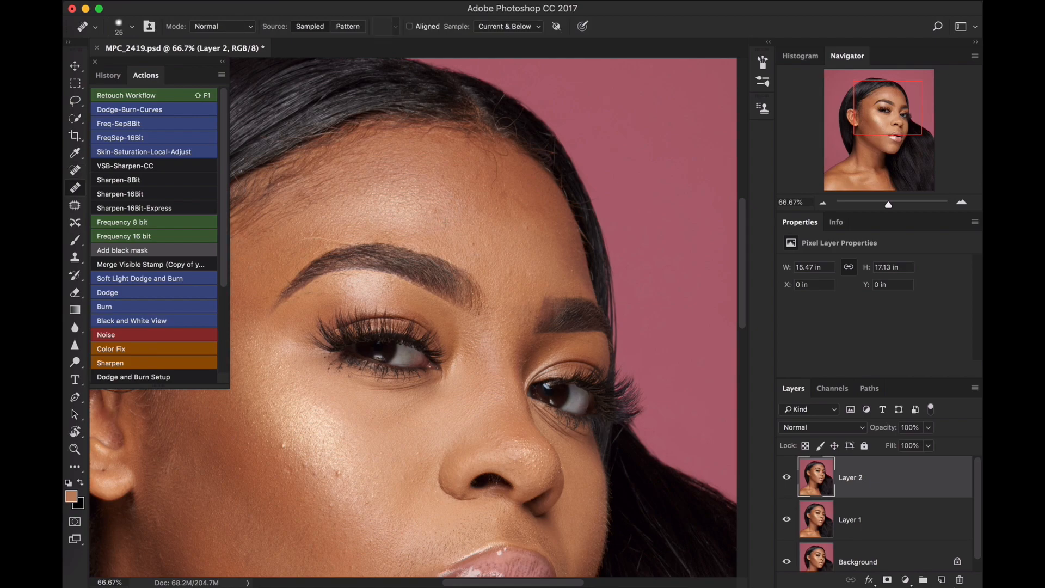
pyautogui.click(79, 173)
pyautogui.click(78, 188)
# Heal the forehead blemishes and the stray hair above the eyebrow with a 40 px Healing Brush
pyautogui.press('z')
pyautogui.click(472, 205)
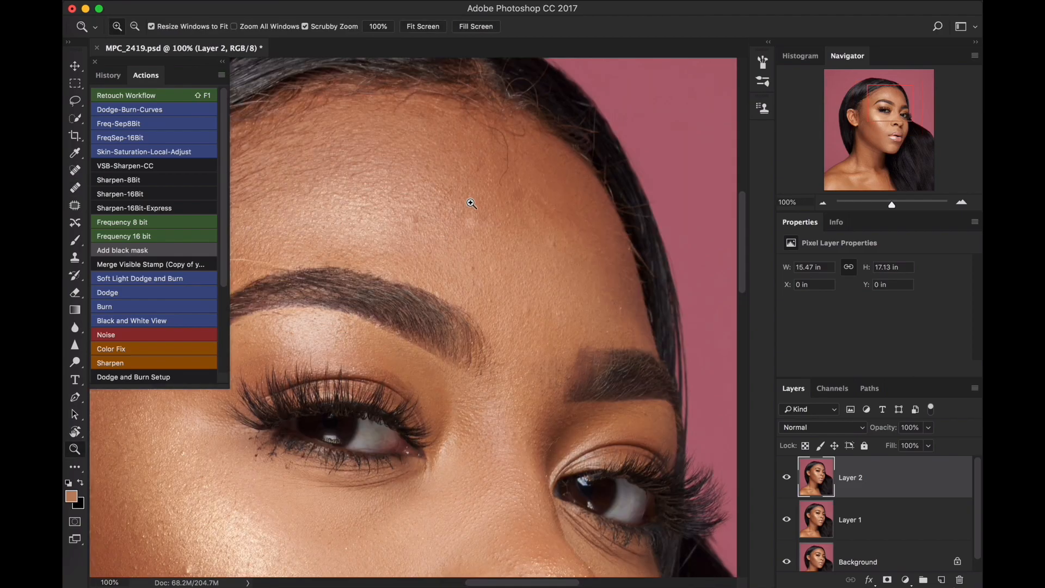
pyautogui.moveTo(459, 203); pyautogui.dragTo(529, 162)
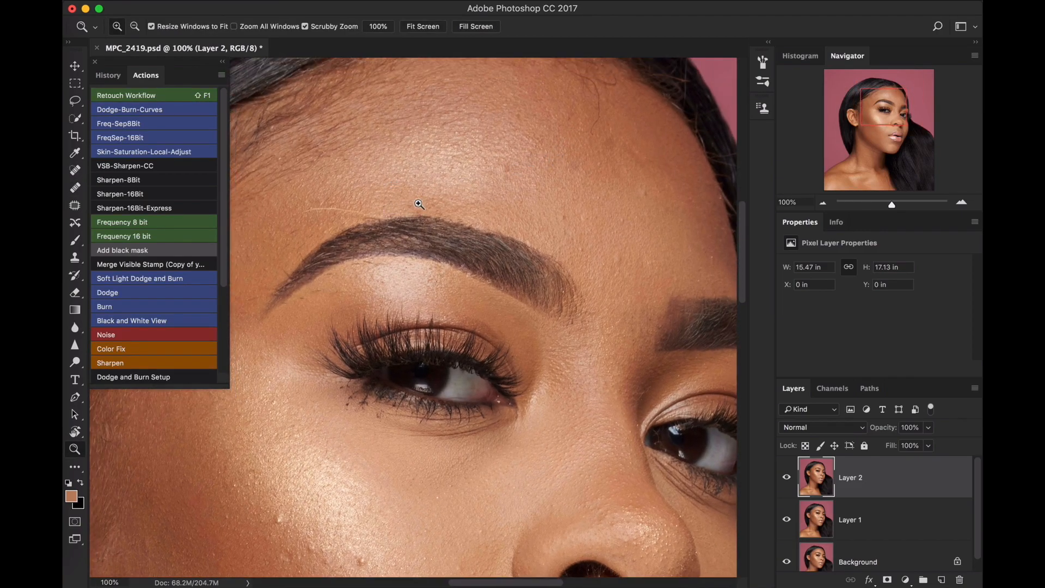
pyautogui.press('j')
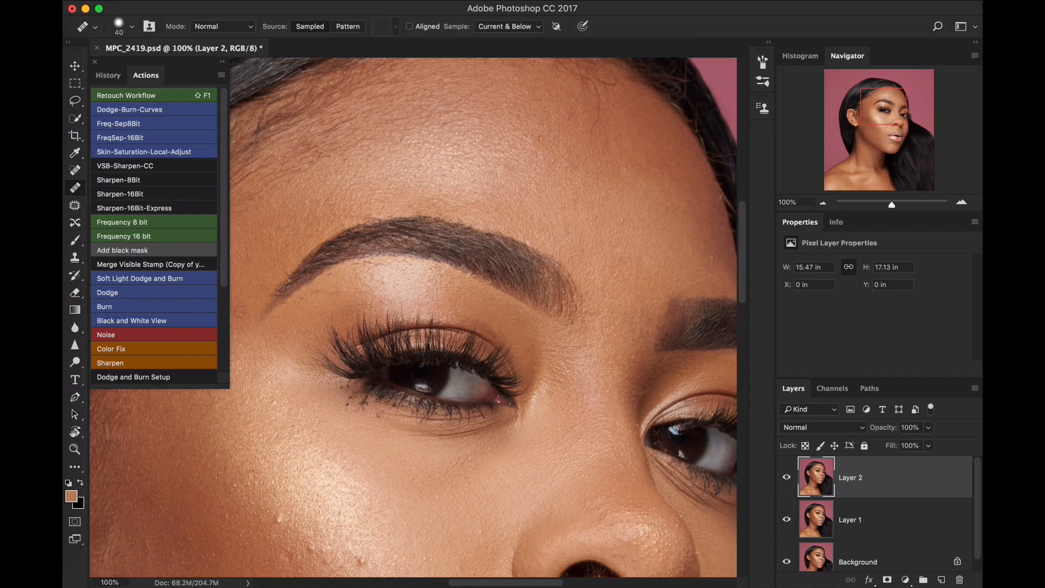
# Heal the raised blemishes on the highlighted cheekbone and the middle of the cheek, sampling clean skin beside each one
pyautogui.moveTo(278, 305); pyautogui.dragTo(382, 125)
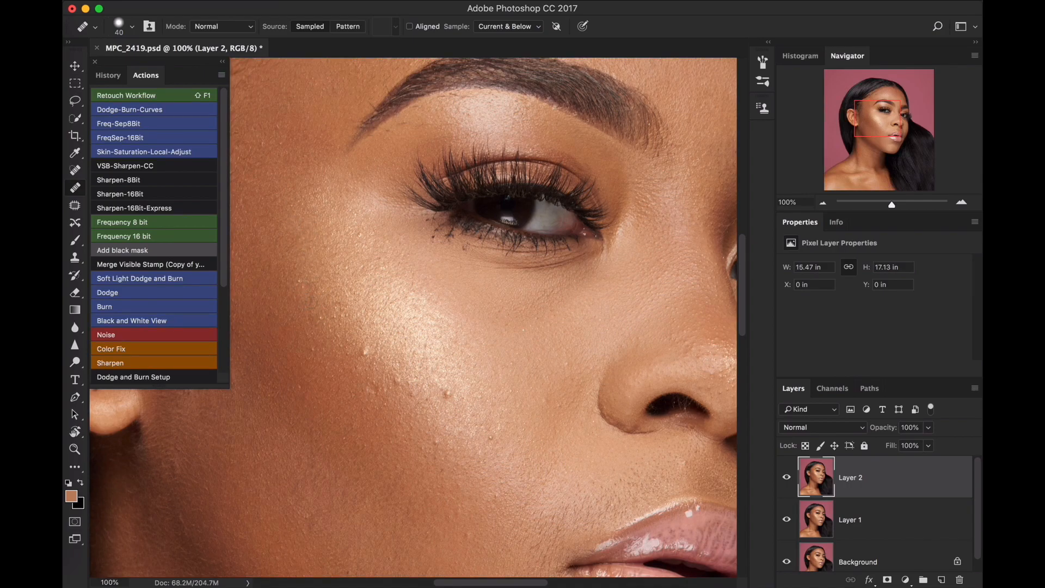
pyautogui.click(324, 320)
pyautogui.click(364, 354)
pyautogui.keyDown('alt'); pyautogui.click(445, 406); pyautogui.keyUp('alt')
pyautogui.click(446, 393)
pyautogui.keyDown('alt'); pyautogui.click(495, 452); pyautogui.keyUp('alt')
pyautogui.click(494, 438)
pyautogui.keyDown('alt'); pyautogui.click(489, 479); pyautogui.keyUp('alt')
pyautogui.click(487, 458)
pyautogui.keyDown('alt'); pyautogui.click(435, 481); pyautogui.keyUp('alt')
pyautogui.click(441, 439)
# Heal the small marks on the cheek beside the nose using nearby sampled skin
pyautogui.keyDown('alt'); pyautogui.click(535, 448); pyautogui.keyUp('alt')
pyautogui.moveTo(553, 415)
pyautogui.mouseDown()
pyautogui.moveTo(543, 407)
pyautogui.moveTo(548, 423)
pyautogui.moveTo(543, 401)
pyautogui.mouseUp()
pyautogui.keyDown('alt'); pyautogui.click(564, 338); pyautogui.keyUp('alt')
pyautogui.moveTo(566, 362); pyautogui.dragTo(570, 373)
# Heal the side of the neck and the crease just below the jaw with a 70 px Healing Brush
pyautogui.moveTo(534, 323); pyautogui.dragTo(471, 213)
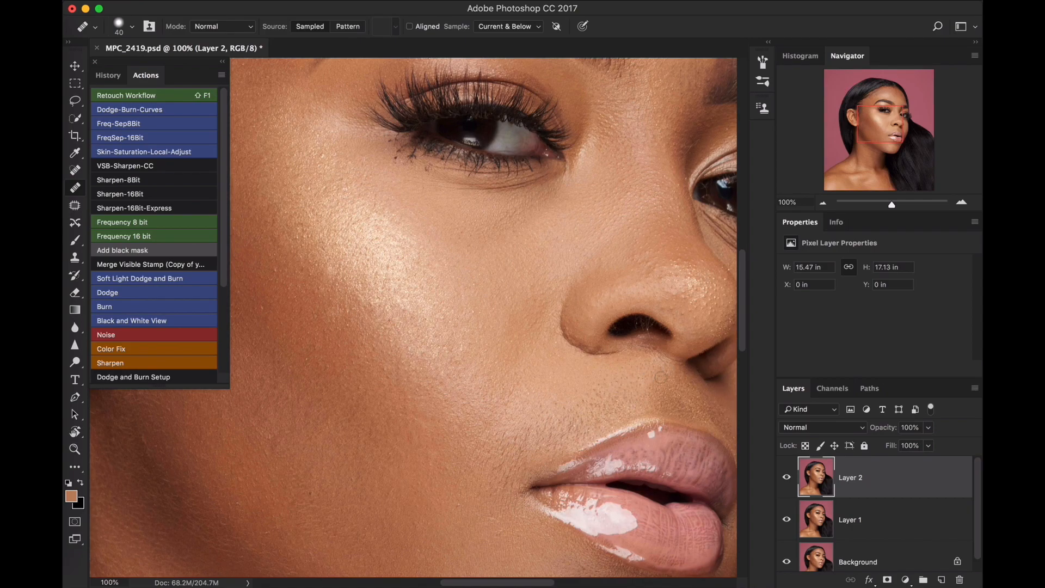
pyautogui.moveTo(626, 259); pyautogui.dragTo(683, 163)
pyautogui.moveTo(534, 312); pyautogui.dragTo(650, 235)
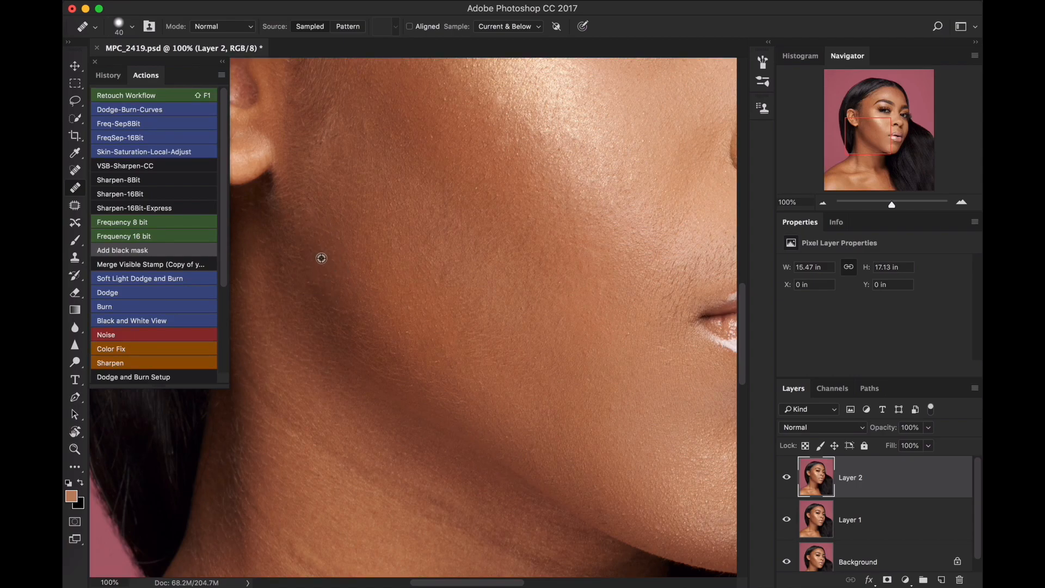
pyautogui.moveTo(435, 277); pyautogui.dragTo(481, 209)
pyautogui.moveTo(310, 463); pyautogui.dragTo(364, 315)
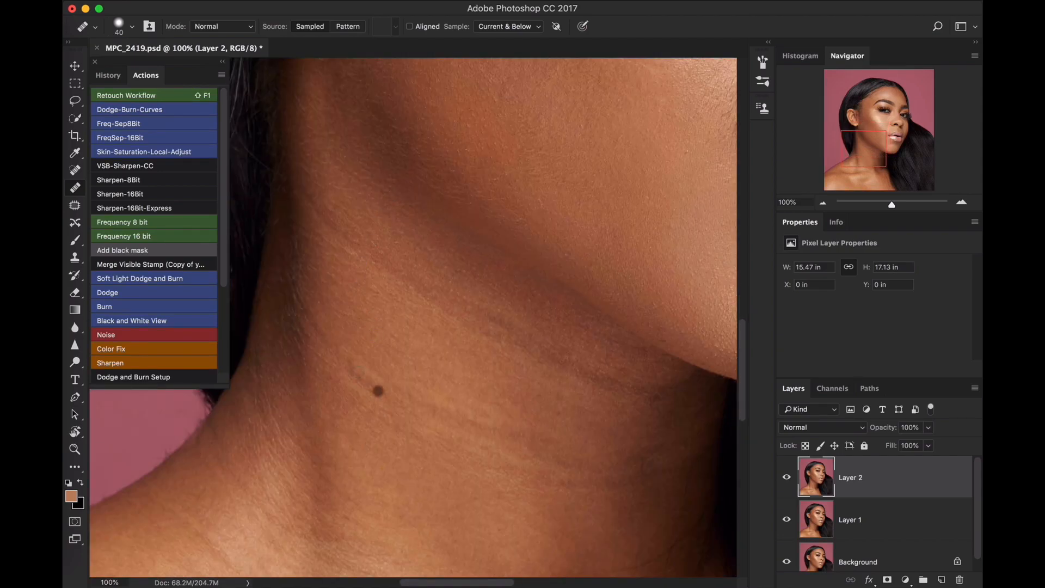
pyautogui.click(339, 330)
pyautogui.keyDown('alt'); pyautogui.click(333, 222); pyautogui.keyUp('alt')
pyautogui.moveTo(315, 204)
pyautogui.mouseDown()
pyautogui.moveTo(363, 258)
pyautogui.moveTo(372, 262)
pyautogui.moveTo(353, 236)
pyautogui.moveTo(416, 290)
pyautogui.moveTo(431, 295)
pyautogui.moveTo(408, 275)
pyautogui.moveTo(463, 307)
pyautogui.moveTo(438, 294)
pyautogui.moveTo(478, 332)
pyautogui.moveTo(367, 290)
pyautogui.mouseUp()
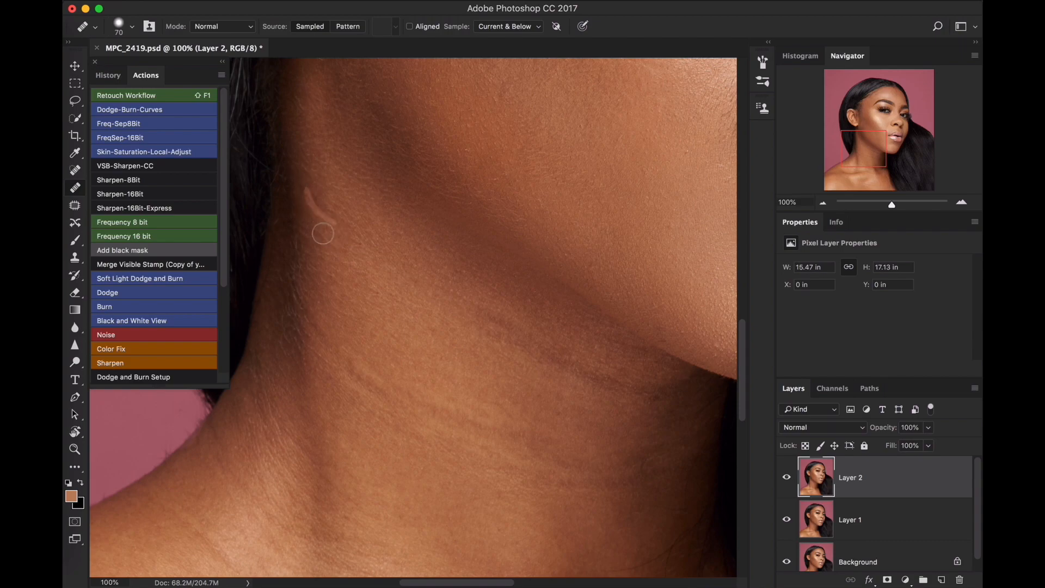
pyautogui.keyDown('alt'); pyautogui.click(368, 273); pyautogui.keyUp('alt')
pyautogui.moveTo(457, 294)
pyautogui.mouseDown()
pyautogui.moveTo(537, 346)
pyautogui.moveTo(485, 328)
pyautogui.moveTo(574, 366)
pyautogui.moveTo(541, 346)
pyautogui.moveTo(594, 384)
pyautogui.moveTo(538, 356)
pyautogui.moveTo(584, 384)
pyautogui.moveTo(672, 396)
pyautogui.moveTo(643, 396)
pyautogui.mouseUp()
# Heal the remaining crease lines across the middle of the neck using clean skin sampled next to them
pyautogui.keyDown('alt'); pyautogui.click(517, 381); pyautogui.keyUp('alt')
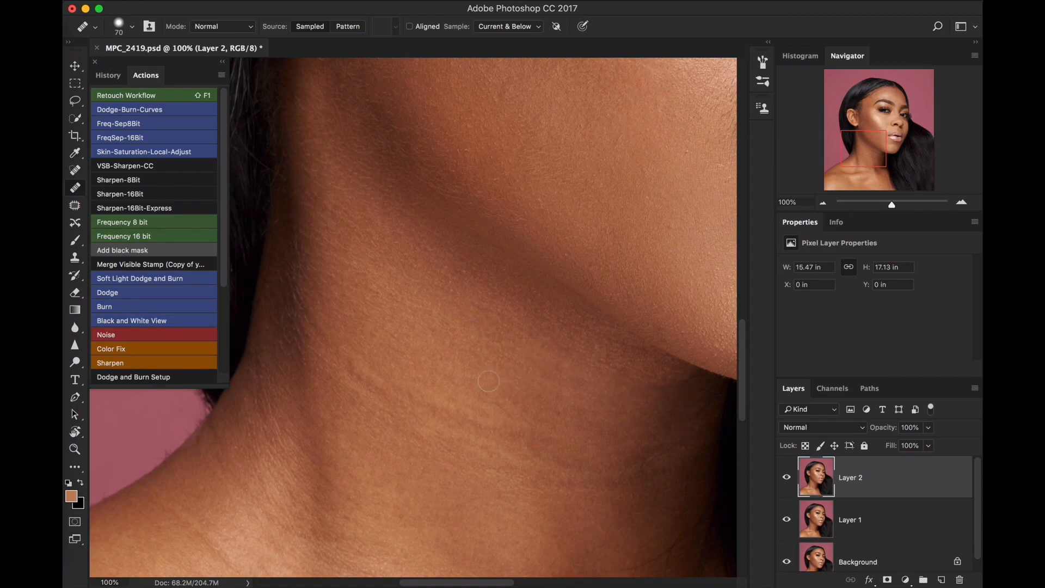
pyautogui.keyDown('alt'); pyautogui.click(480, 340); pyautogui.keyUp('alt')
pyautogui.moveTo(483, 310); pyautogui.dragTo(545, 344)
pyautogui.keyDown('alt'); pyautogui.click(378, 352); pyautogui.keyUp('alt')
pyautogui.moveTo(357, 367)
pyautogui.mouseDown()
pyautogui.moveTo(398, 406)
pyautogui.moveTo(331, 356)
pyautogui.moveTo(395, 400)
pyautogui.mouseUp()
pyautogui.keyDown('alt'); pyautogui.click(387, 436); pyautogui.keyUp('alt')
pyautogui.moveTo(322, 326); pyautogui.dragTo(359, 376)
pyautogui.moveTo(370, 329)
pyautogui.mouseDown()
pyautogui.moveTo(362, 338)
pyautogui.moveTo(390, 377)
pyautogui.mouseUp()
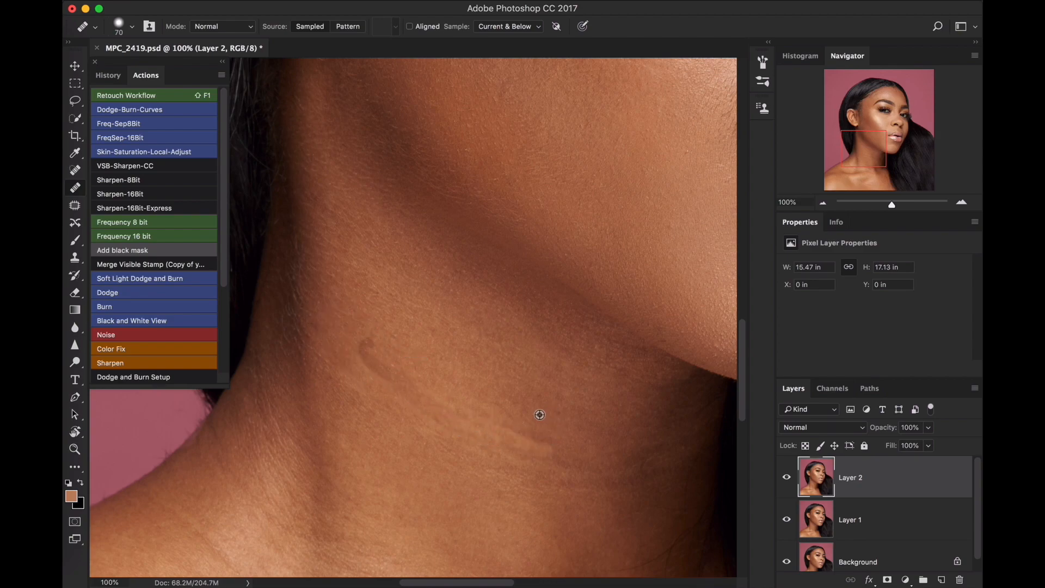
pyautogui.moveTo(549, 440)
pyautogui.mouseDown()
pyautogui.moveTo(572, 453)
pyautogui.moveTo(563, 460)
pyautogui.moveTo(581, 488)
pyautogui.moveTo(520, 489)
pyautogui.mouseUp()
# Heal the small blemishes on the chin and on the forehead near the hairline
pyautogui.moveTo(556, 356)
pyautogui.mouseDown()
pyautogui.moveTo(558, 427)
pyautogui.moveTo(562, 352)
pyautogui.mouseUp()
pyautogui.moveTo(503, 260); pyautogui.dragTo(429, 418)
pyautogui.moveTo(539, 220); pyautogui.dragTo(420, 198)
pyautogui.moveTo(471, 362); pyautogui.dragTo(444, 190)
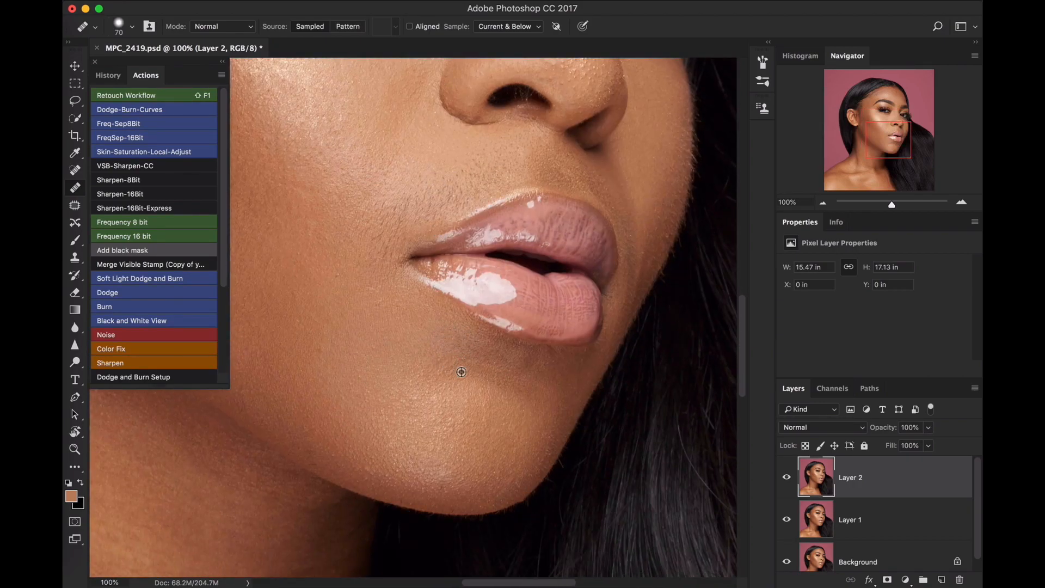
pyautogui.keyDown('alt'); pyautogui.click(422, 459); pyautogui.keyUp('alt')
pyautogui.scroll(15, 514, 315)
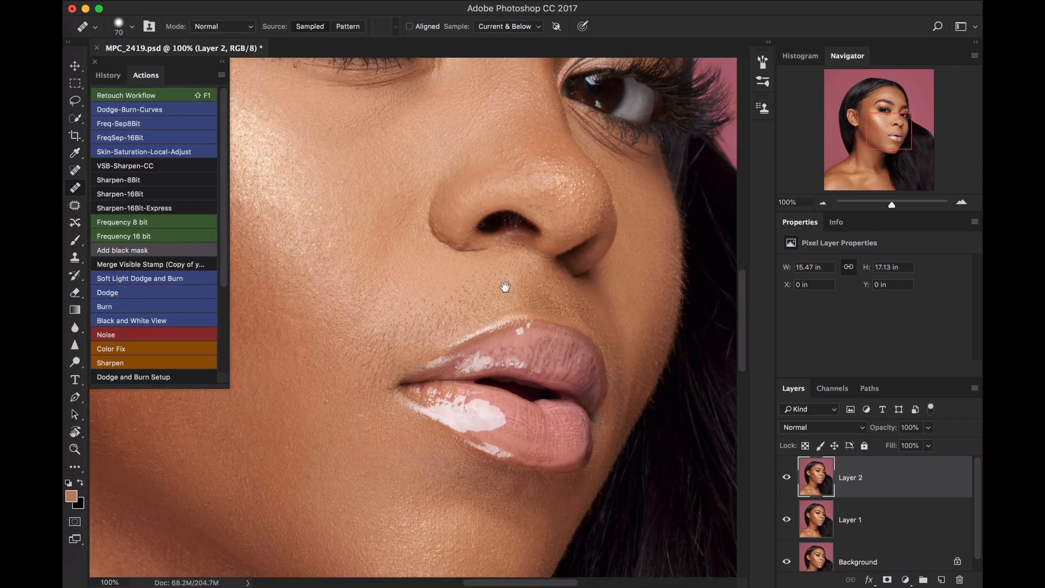
pyautogui.scroll(5, 491, 354)
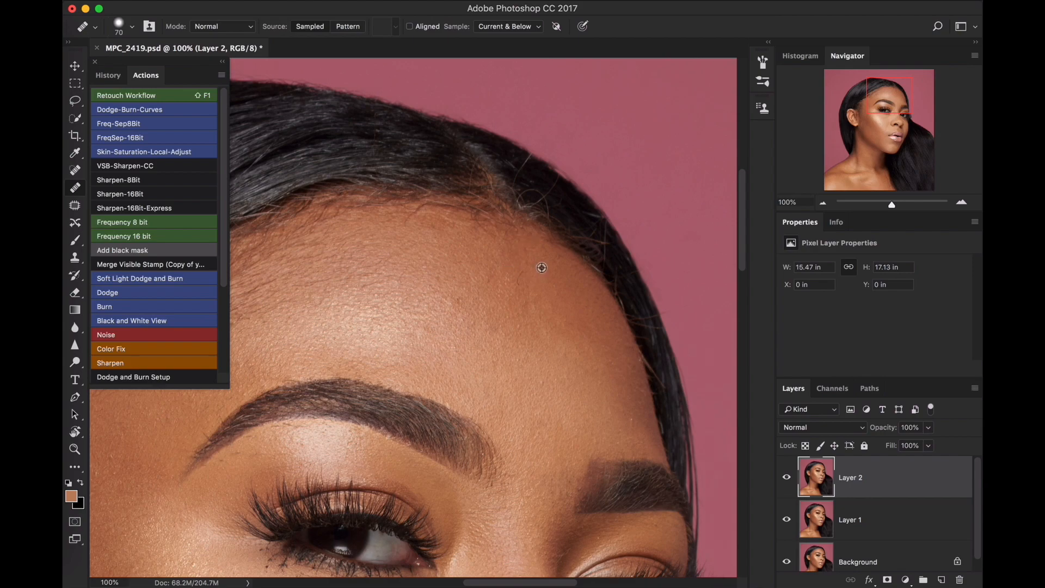
pyautogui.click(520, 276)
# Stamp the visible layers onto another new layer and reduce the Healing Brush to 25 px for the eye area
pyautogui.press('super+alt+shift+e')
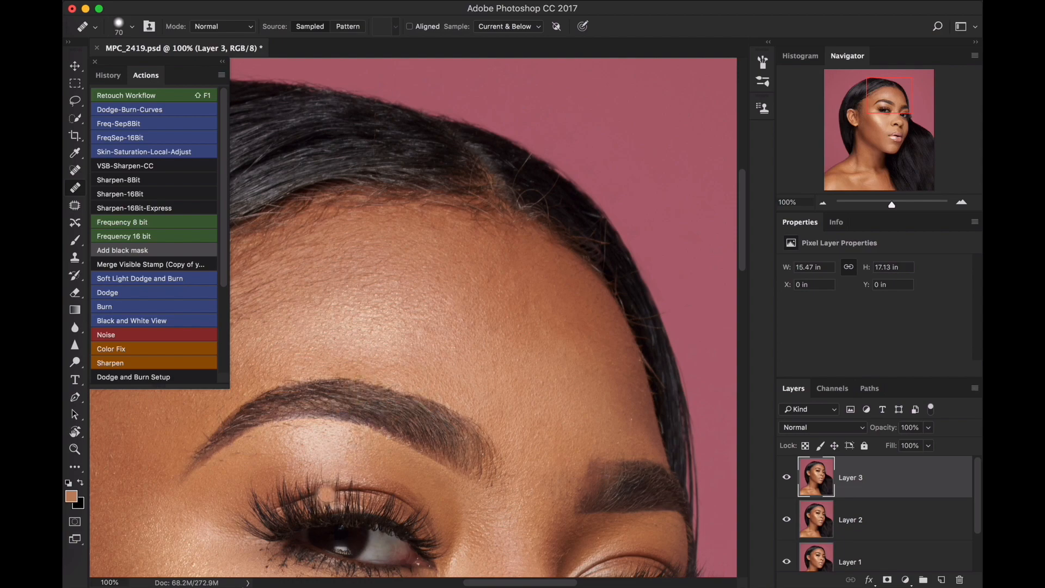
pyautogui.scroll(-5, 338, 425)
pyautogui.press('z')
pyautogui.click(328, 416)
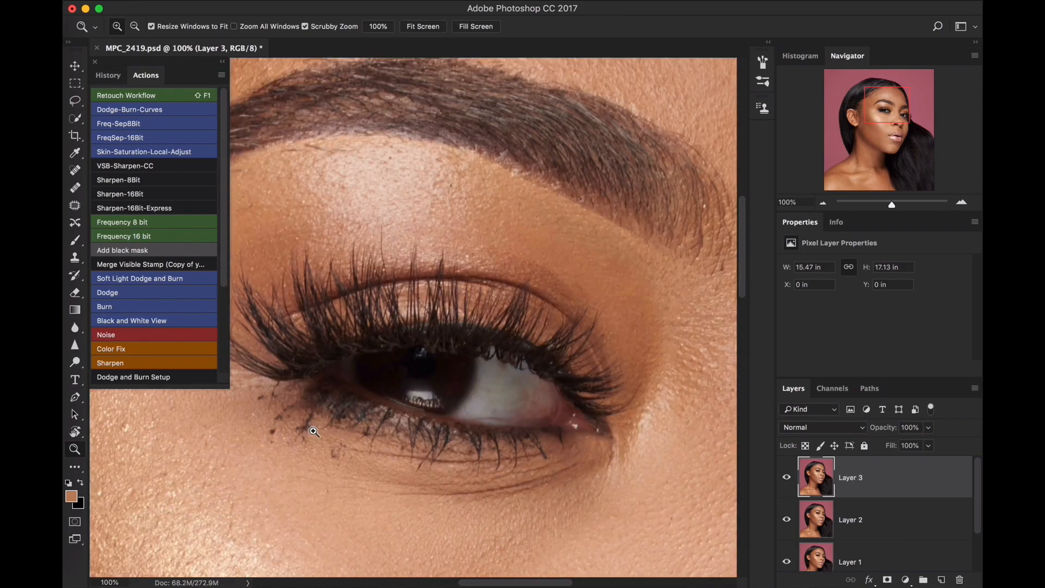
pyautogui.click(314, 418)
pyautogui.moveTo(341, 388); pyautogui.dragTo(416, 375)
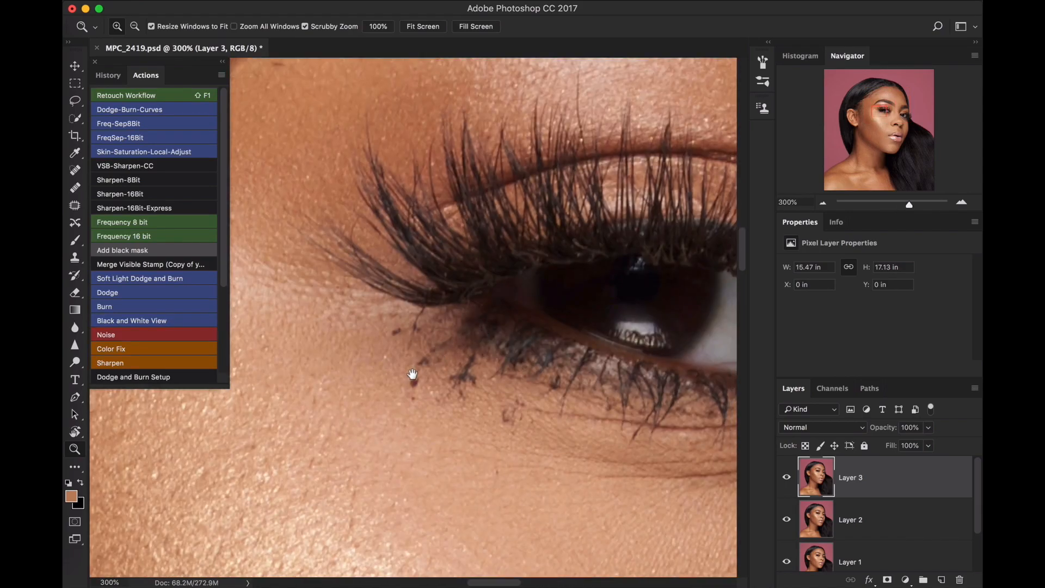
pyautogui.press('j')
pyautogui.press('[')
pyautogui.press('[')
pyautogui.press('[')
pyautogui.press('[')
pyautogui.press('[')
pyautogui.press('[')
pyautogui.press('[')
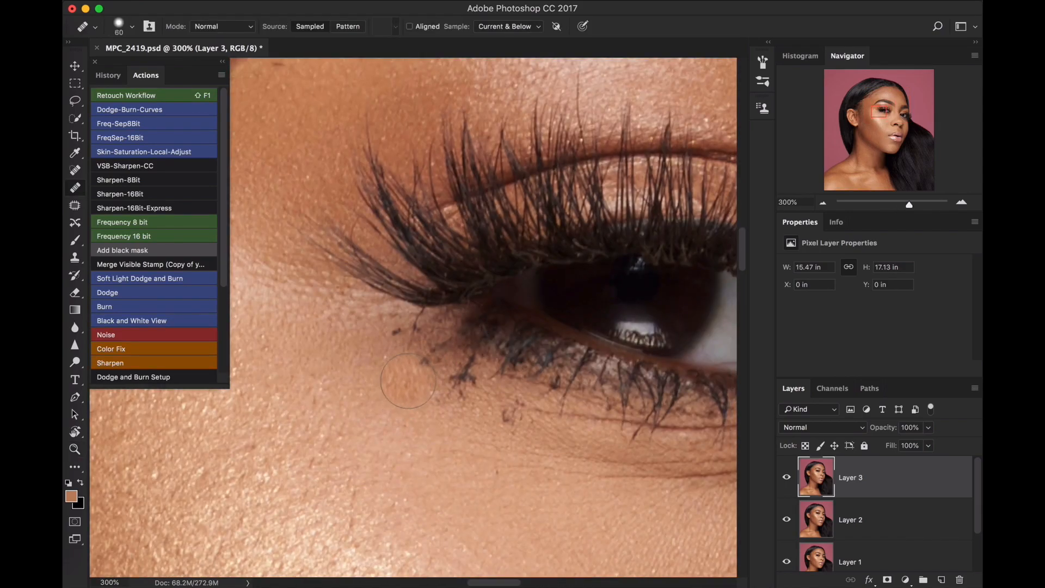
# Heal the small mascara specks on the skin below the outer corner of the eye
pyautogui.keyDown('alt'); pyautogui.click(398, 360); pyautogui.keyUp('alt')
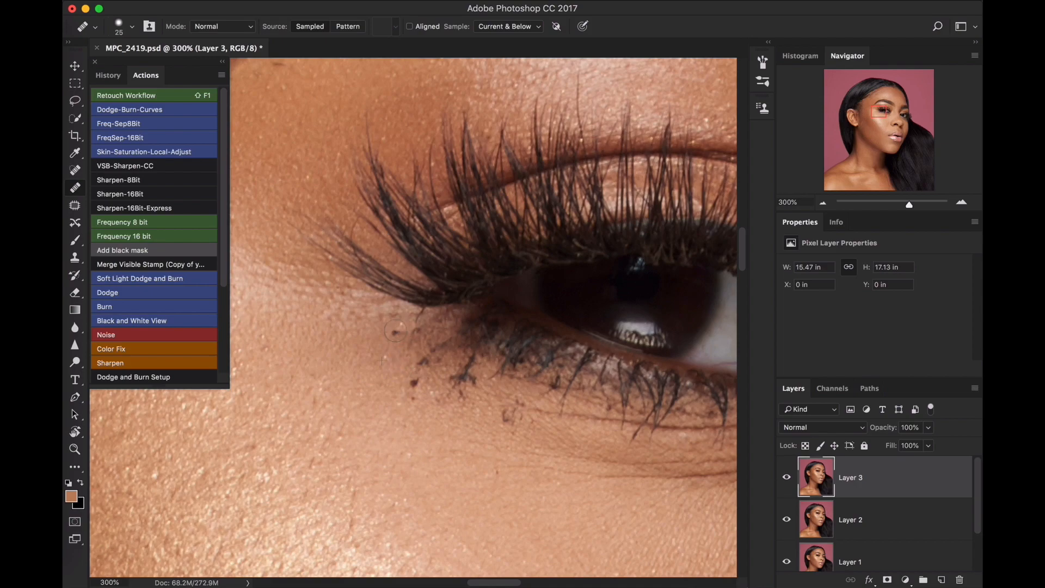
pyautogui.click(396, 331)
pyautogui.click(428, 347)
pyautogui.click(432, 359)
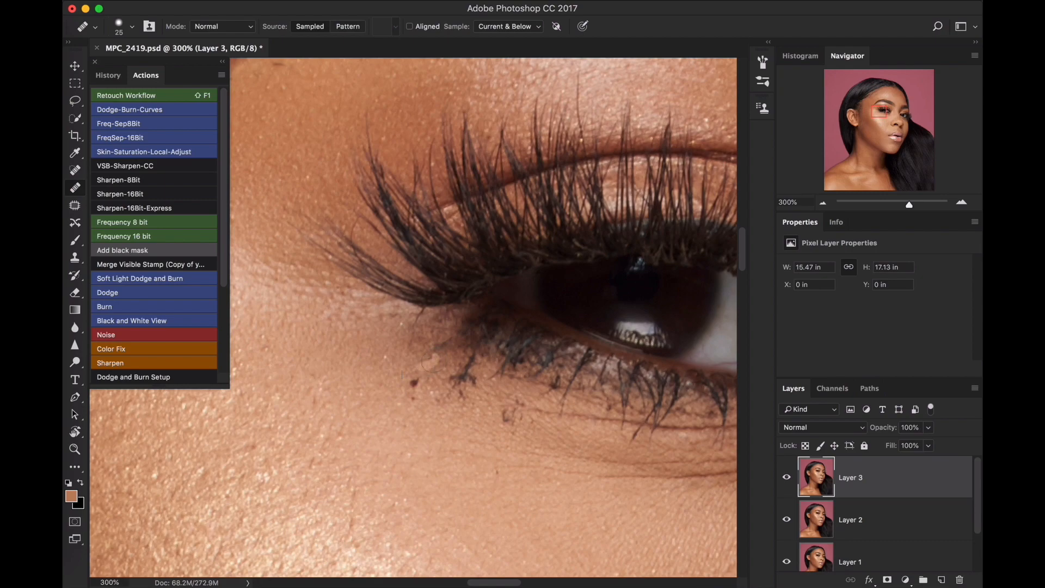
pyautogui.click(414, 383)
# Heal the larger mascara clumps and remaining flecks beneath the lower lashes, resampling nearby skin between strokes
pyautogui.click(464, 372)
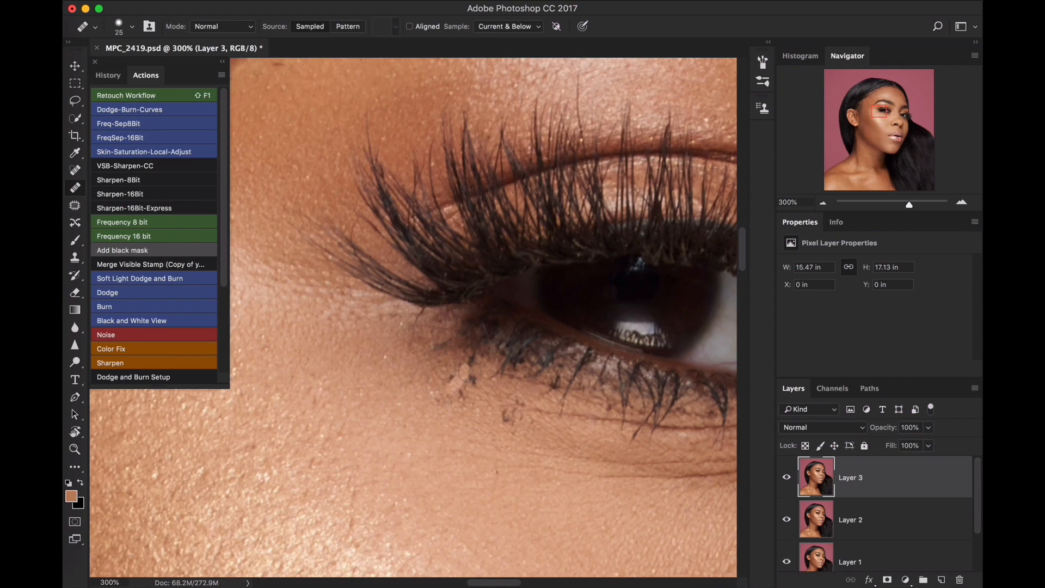
pyautogui.moveTo(461, 361)
pyautogui.mouseDown()
pyautogui.moveTo(436, 381)
pyautogui.moveTo(472, 358)
pyautogui.moveTo(436, 399)
pyautogui.mouseUp()
pyautogui.keyDown('alt'); pyautogui.click(457, 377); pyautogui.keyUp('alt')
pyautogui.keyDown('alt'); pyautogui.click(454, 405); pyautogui.keyUp('alt')
pyautogui.keyDown('alt'); pyautogui.click(508, 422); pyautogui.keyUp('alt')
pyautogui.moveTo(513, 404)
pyautogui.mouseDown()
pyautogui.moveTo(500, 423)
pyautogui.moveTo(525, 425)
pyautogui.moveTo(515, 412)
pyautogui.mouseUp()
pyautogui.keyDown('alt'); pyautogui.click(495, 433); pyautogui.keyUp('alt')
pyautogui.click(510, 421)
pyautogui.keyDown('alt'); pyautogui.click(485, 443); pyautogui.keyUp('alt')
pyautogui.click(503, 468)
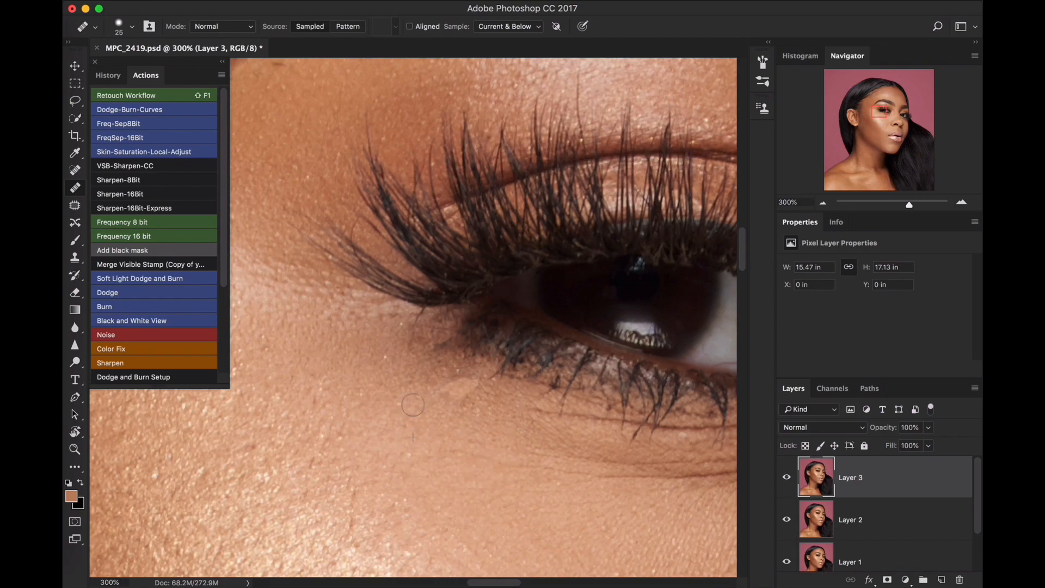
# Heal the stray brow hairs on the skin below the eyebrow's tail
pyautogui.scroll(5, 490, 228)
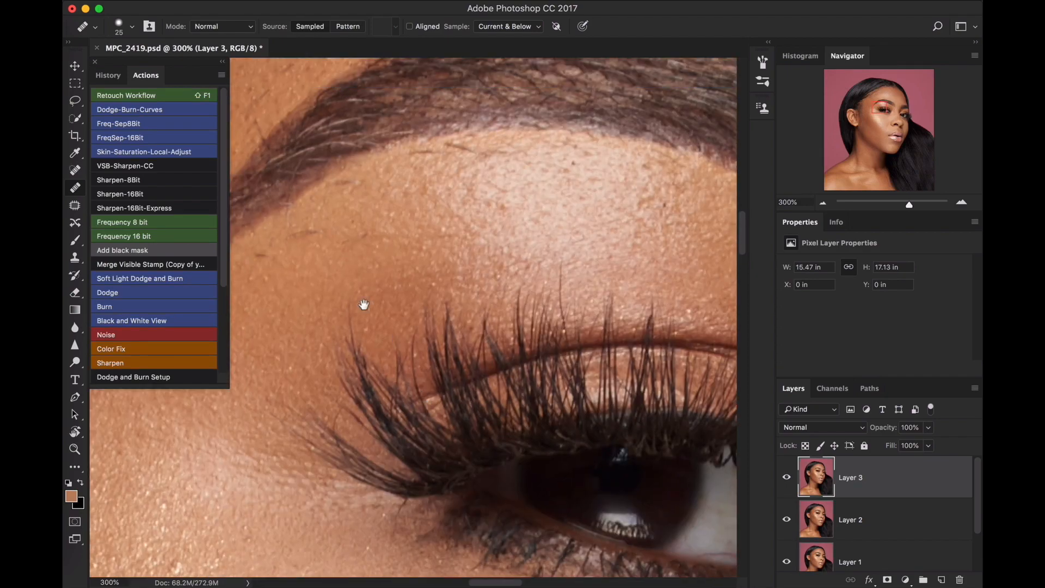
pyautogui.keyDown('alt'); pyautogui.click(309, 248); pyautogui.keyUp('alt')
pyautogui.moveTo(299, 233)
pyautogui.mouseDown()
pyautogui.moveTo(267, 261)
pyautogui.moveTo(286, 232)
pyautogui.mouseUp()
pyautogui.keyDown('alt'); pyautogui.click(328, 227); pyautogui.keyUp('alt')
pyautogui.click(319, 238)
pyautogui.keyDown('alt'); pyautogui.click(330, 261); pyautogui.keyUp('alt')
pyautogui.click(359, 235)
pyautogui.keyDown('alt'); pyautogui.click(348, 205); pyautogui.keyUp('alt')
pyautogui.moveTo(342, 191)
pyautogui.mouseDown()
pyautogui.moveTo(358, 181)
pyautogui.moveTo(345, 193)
pyautogui.mouseUp()
pyautogui.keyDown('alt'); pyautogui.click(369, 186); pyautogui.keyUp('alt')
pyautogui.keyDown('alt'); pyautogui.click(367, 211); pyautogui.keyUp('alt')
# Heal the stray hairs and dark dots directly beneath the eyebrow's arch
pyautogui.keyDown('alt'); pyautogui.click(415, 183); pyautogui.keyUp('alt')
pyautogui.moveTo(414, 167)
pyautogui.mouseDown()
pyautogui.moveTo(458, 152)
pyautogui.moveTo(441, 149)
pyautogui.moveTo(472, 155)
pyautogui.moveTo(458, 172)
pyautogui.mouseUp()
pyautogui.keyDown('alt'); pyautogui.click(457, 170); pyautogui.keyUp('alt')
pyautogui.keyDown('alt'); pyautogui.click(506, 168); pyautogui.keyUp('alt')
pyautogui.keyDown('alt'); pyautogui.click(510, 156); pyautogui.keyUp('alt')
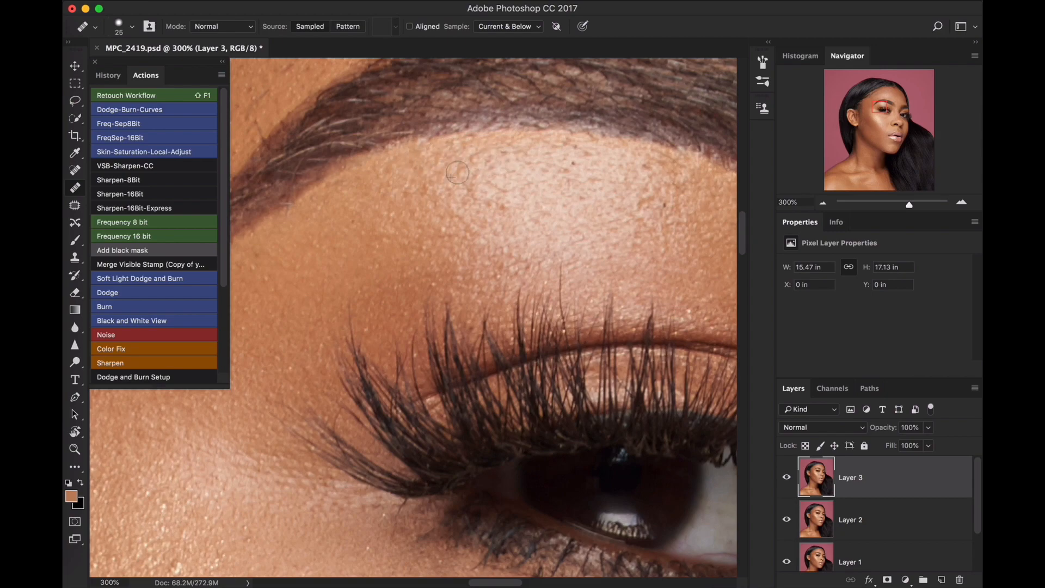
pyautogui.keyDown('alt'); pyautogui.click(570, 158); pyautogui.keyUp('alt')
pyautogui.keyDown('alt'); pyautogui.click(588, 187); pyautogui.keyUp('alt')
pyautogui.moveTo(599, 152)
pyautogui.mouseDown()
pyautogui.moveTo(604, 169)
pyautogui.moveTo(561, 156)
pyautogui.moveTo(565, 175)
pyautogui.moveTo(568, 158)
pyautogui.mouseUp()
pyautogui.keyDown('alt'); pyautogui.click(578, 203); pyautogui.keyUp('alt')
pyautogui.keyDown('alt'); pyautogui.click(562, 170); pyautogui.keyUp('alt')
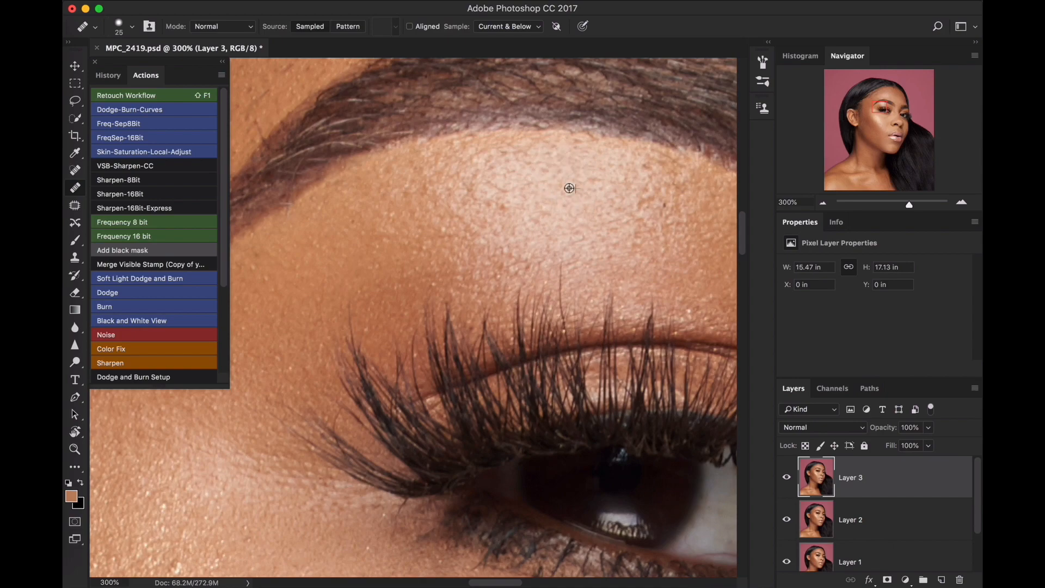
# Heal the dark spots on the inner side of the highlighted brow bone above the eyelid
pyautogui.keyDown('alt'); pyautogui.click(629, 205); pyautogui.keyUp('alt')
pyautogui.moveTo(644, 173)
pyautogui.mouseDown()
pyautogui.moveTo(659, 216)
pyautogui.moveTo(654, 187)
pyautogui.mouseUp()
pyautogui.keyDown('alt'); pyautogui.click(629, 200); pyautogui.keyUp('alt')
pyautogui.keyDown('alt'); pyautogui.click(630, 194); pyautogui.keyUp('alt')
pyautogui.click(652, 180)
pyautogui.keyDown('alt'); pyautogui.click(650, 188); pyautogui.keyUp('alt')
pyautogui.click(605, 233)
pyautogui.keyDown('alt'); pyautogui.click(628, 212); pyautogui.keyUp('alt')
pyautogui.click(633, 239)
pyautogui.keyDown('alt'); pyautogui.click(596, 204); pyautogui.keyUp('alt')
# Heal the stray hairs on the skin above the eyebrow's arch and outer end
pyautogui.moveTo(602, 190); pyautogui.dragTo(445, 140)
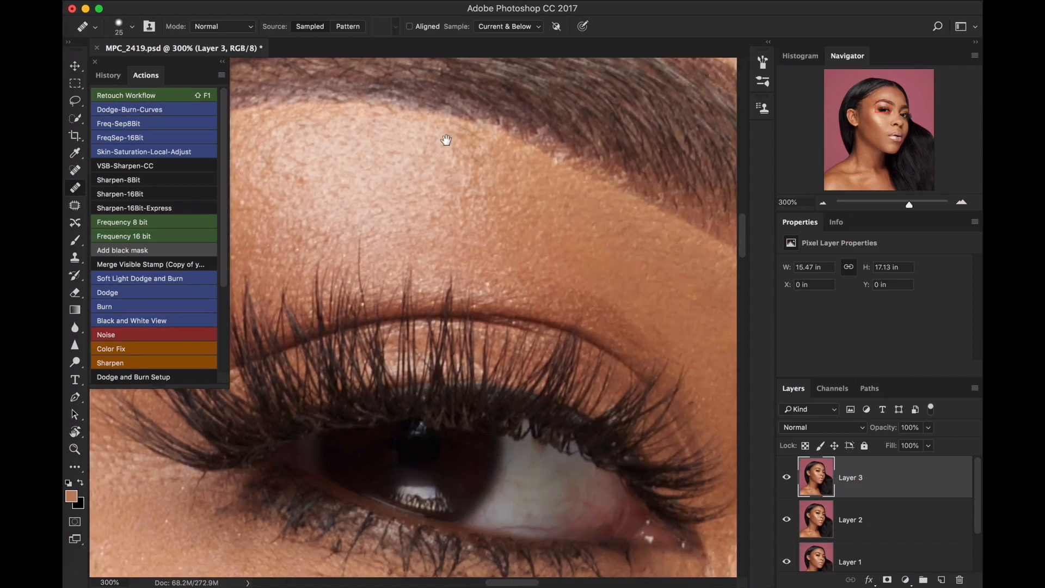
pyautogui.moveTo(460, 87)
pyautogui.mouseDown()
pyautogui.moveTo(510, 157)
pyautogui.moveTo(686, 160)
pyautogui.mouseUp()
pyautogui.moveTo(451, 160); pyautogui.dragTo(438, 186)
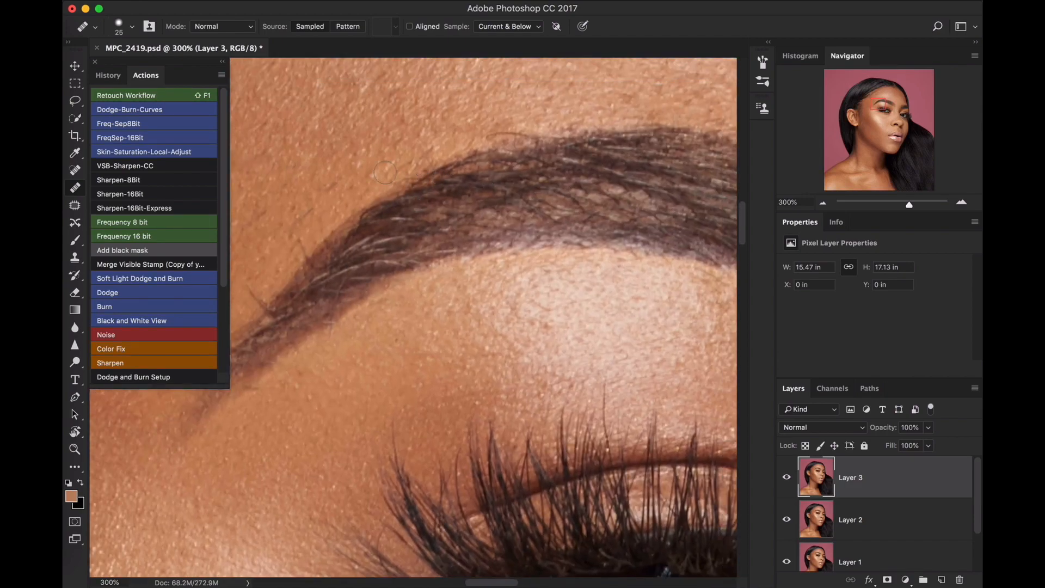
pyautogui.moveTo(334, 213); pyautogui.dragTo(322, 228)
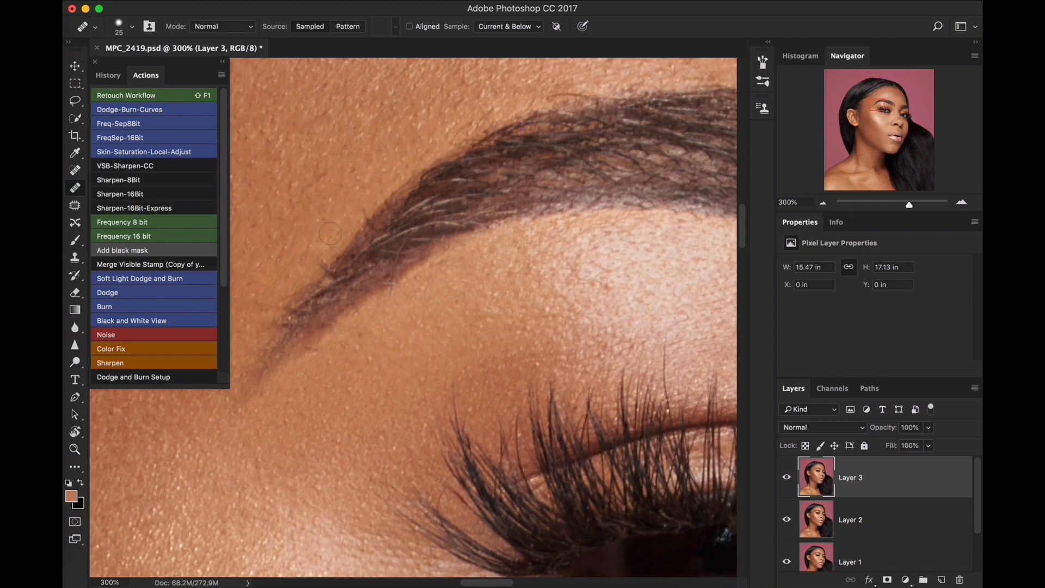
pyautogui.press('[')
pyautogui.press('[')
pyautogui.press('[')
pyautogui.press('[')
pyautogui.press('[')
pyautogui.press('[')
pyautogui.press('[')
pyautogui.press('[')
pyautogui.press('[')
pyautogui.press('[')
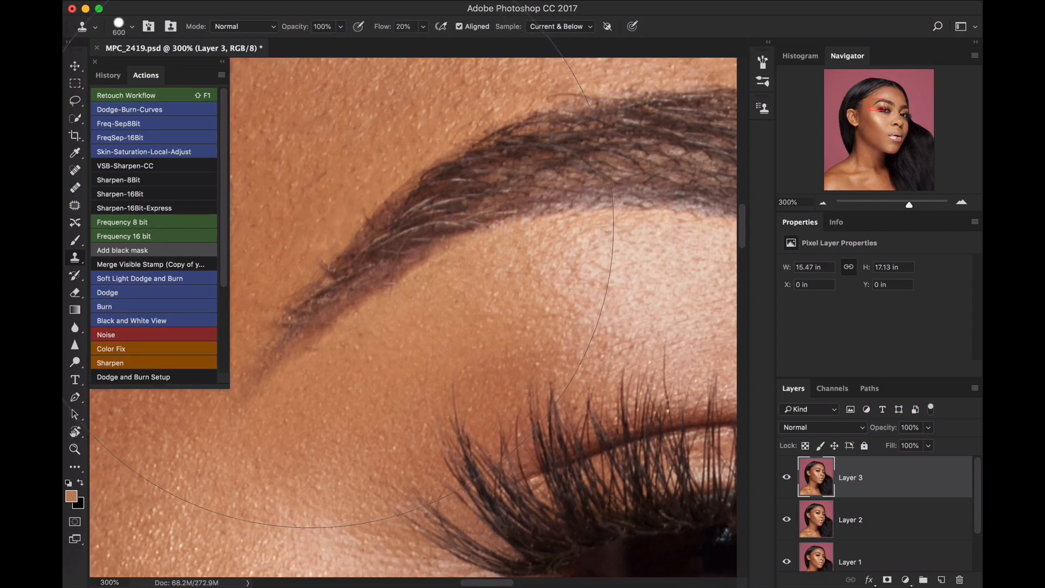
pyautogui.press(']')
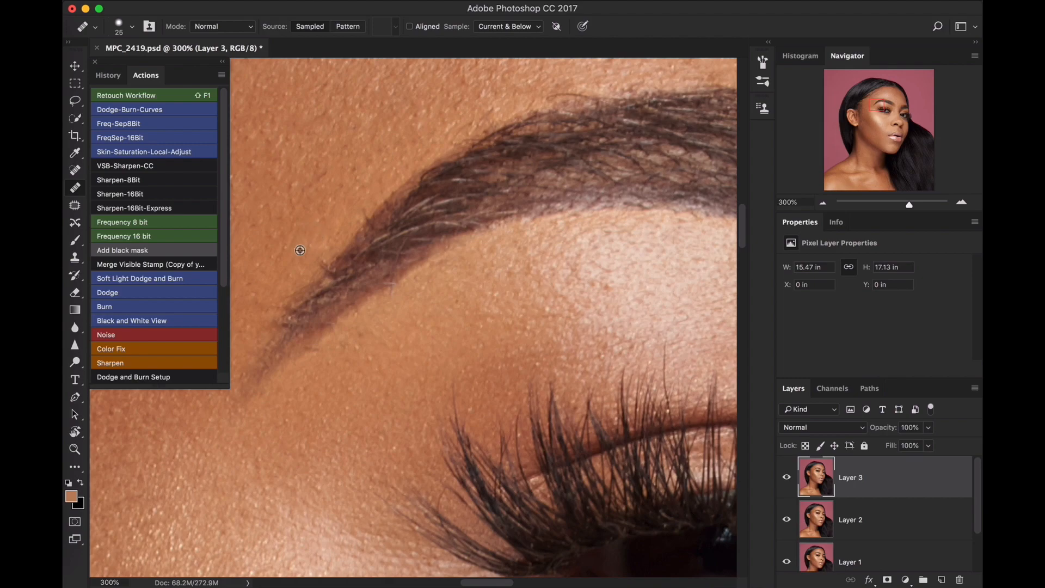
# Heal away the hairs sticking out along the upper edge of the eyebrow's tail
pyautogui.moveTo(285, 286)
pyautogui.mouseDown()
pyautogui.moveTo(304, 277)
pyautogui.moveTo(284, 296)
pyautogui.mouseUp()
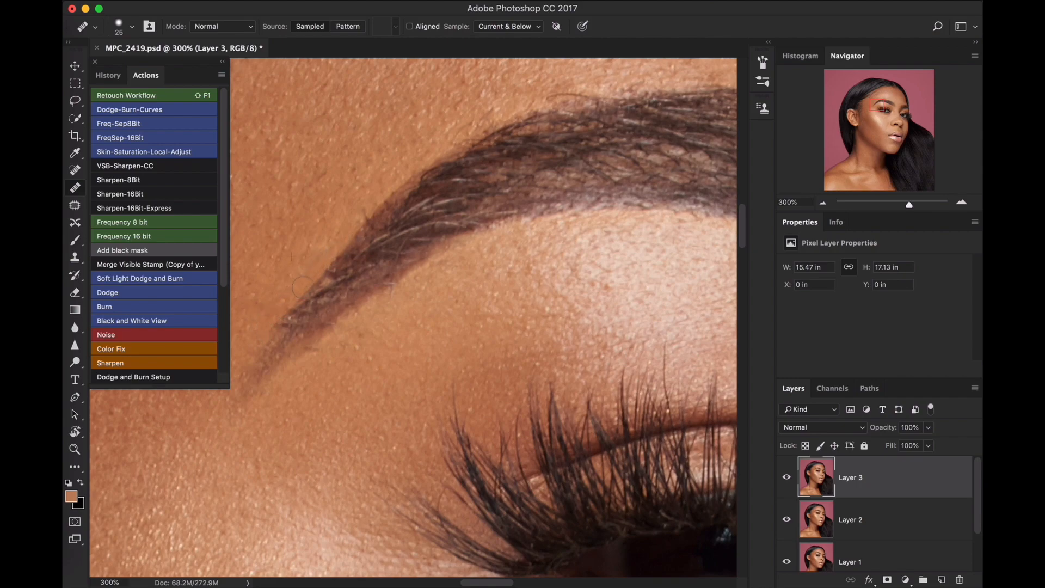
pyautogui.moveTo(364, 222); pyautogui.dragTo(402, 186)
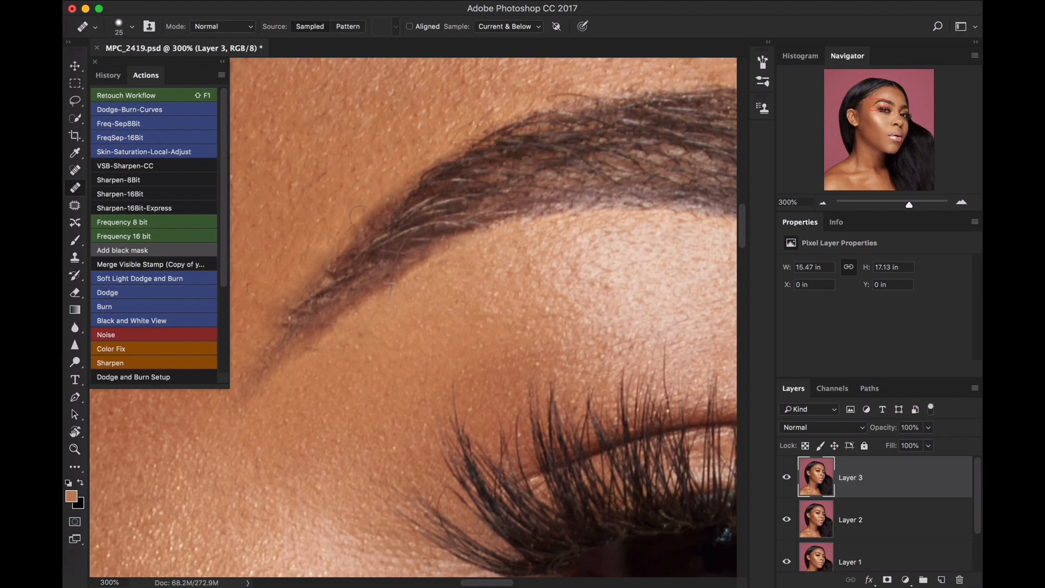
# Undo the latest healing strokes along the upper edge of the eyebrow's tail
pyautogui.keyDown('alt'); pyautogui.click(312, 215); pyautogui.keyUp('alt')
pyautogui.moveTo(303, 281); pyautogui.dragTo(264, 328)
pyautogui.press('alt+super+z')
pyautogui.press('alt+super+z')
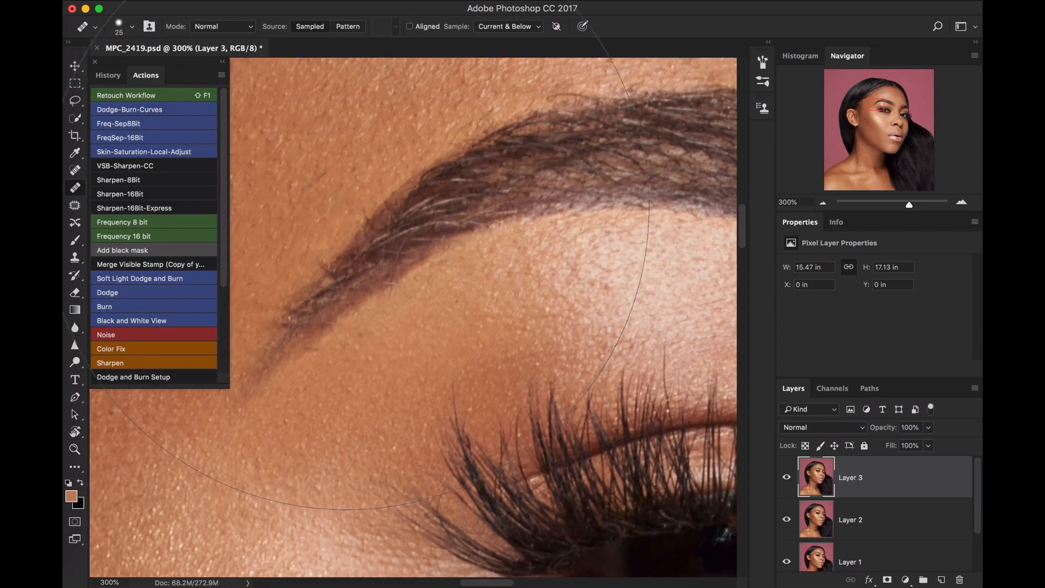
# Clean the stray hairs along the upper edge of the eyebrow's tail with the Clone Stamp at brush size 25
pyautogui.press('s')
pyautogui.press('[')
pyautogui.press('[')
pyautogui.press('[')
pyautogui.press('[')
pyautogui.press('[')
pyautogui.press('[')
pyautogui.press('[')
pyautogui.press('[')
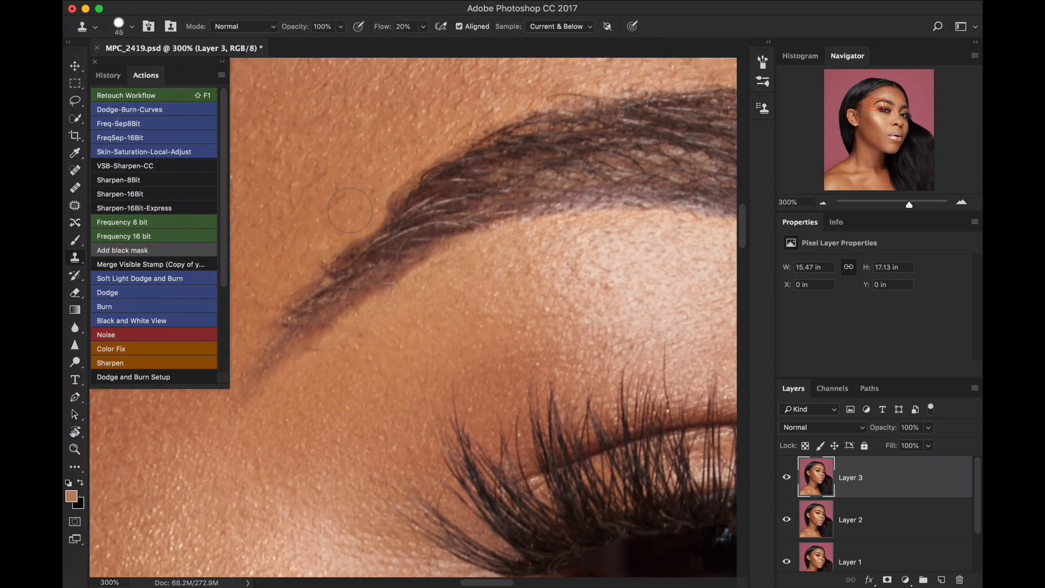
pyautogui.press('[')
pyautogui.press('[')
pyautogui.press('[')
pyautogui.press('[')
pyautogui.press('[')
pyautogui.press('[')
pyautogui.press('[')
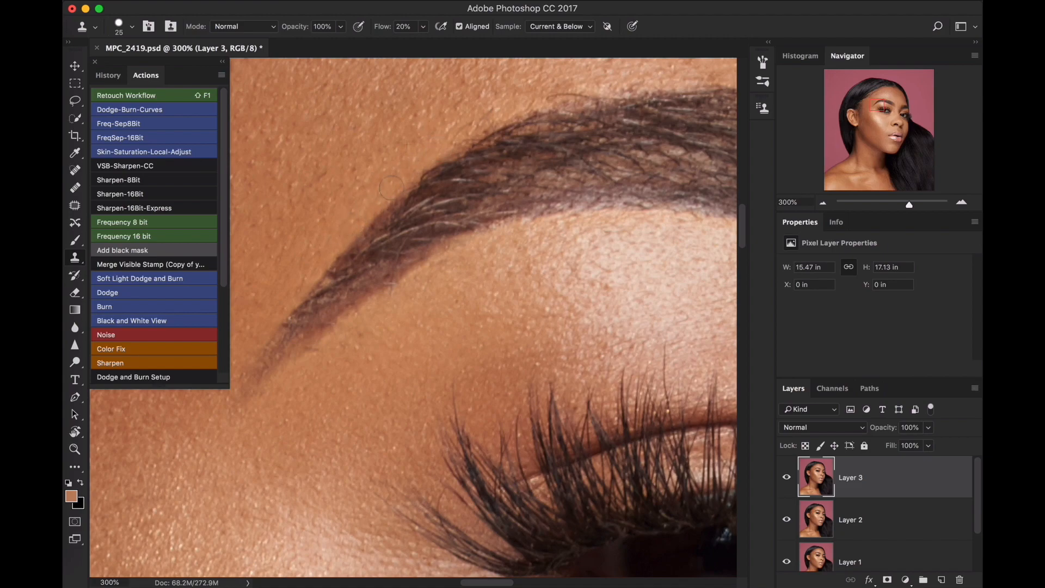
# Clone skin over the stray hairs above the arch and along the lower edge of the eyebrow's tail
pyautogui.moveTo(503, 115)
pyautogui.mouseDown()
pyautogui.moveTo(540, 108)
pyautogui.moveTo(461, 120)
pyautogui.mouseUp()
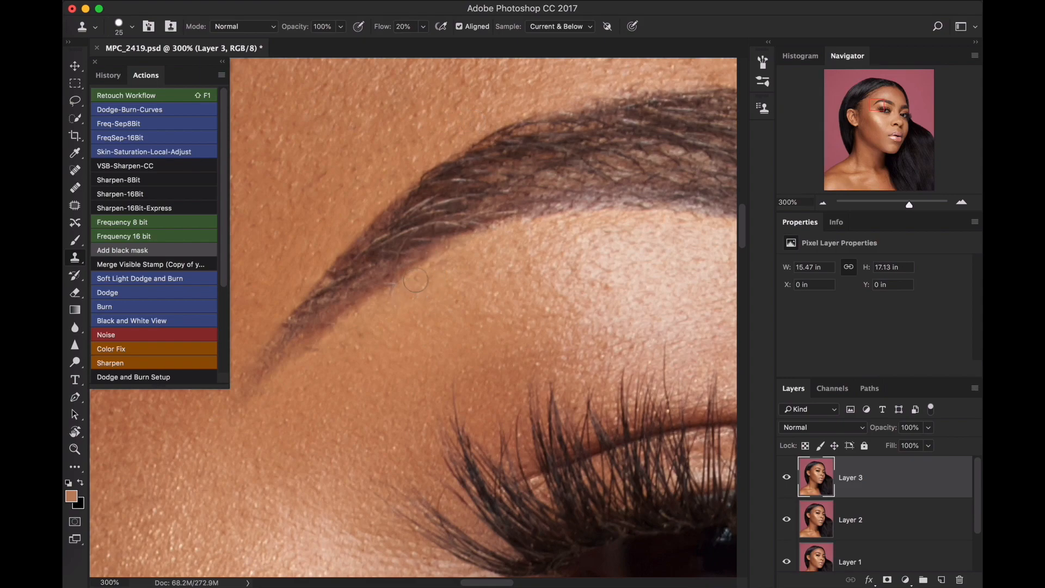
pyautogui.moveTo(425, 273); pyautogui.dragTo(308, 365)
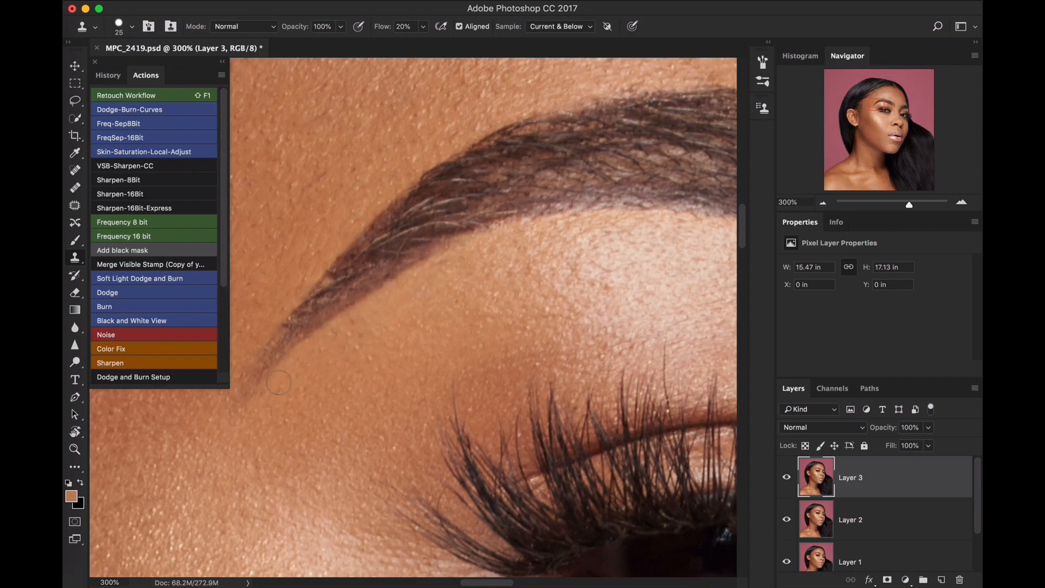
pyautogui.moveTo(360, 317)
pyautogui.mouseDown()
pyautogui.moveTo(428, 281)
pyautogui.moveTo(409, 278)
pyautogui.moveTo(520, 227)
pyautogui.moveTo(658, 218)
pyautogui.moveTo(599, 221)
pyautogui.moveTo(399, 178)
pyautogui.mouseUp()
# Clone clean skin along the upper and lower edges of the eyebrow's arch to sharpen its outline
pyautogui.press('space')
pyautogui.moveTo(581, 198)
pyautogui.mouseDown()
pyautogui.moveTo(410, 159)
pyautogui.moveTo(514, 188)
pyautogui.moveTo(526, 217)
pyautogui.mouseUp()
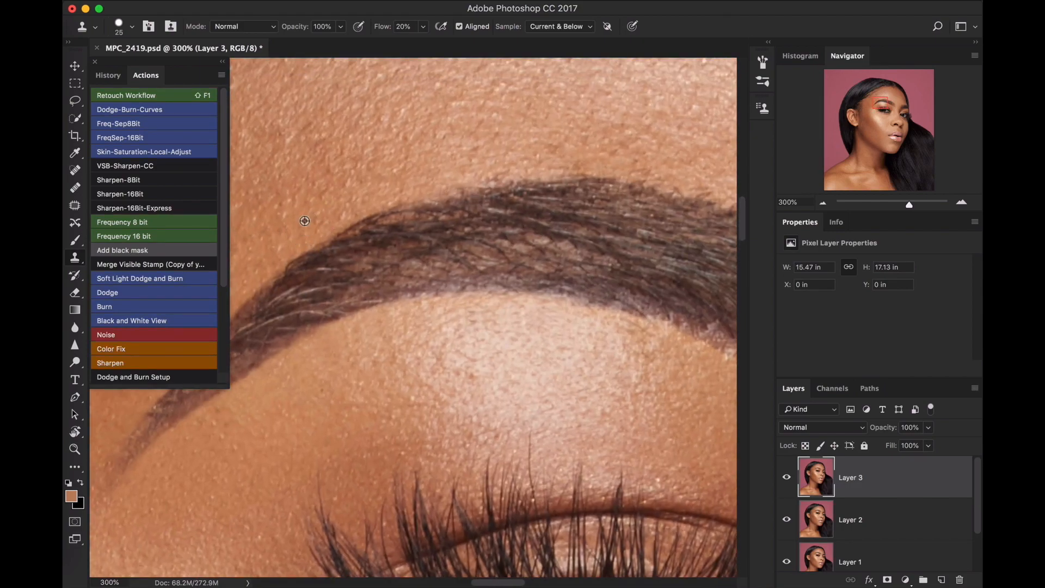
pyautogui.moveTo(277, 261)
pyautogui.mouseDown()
pyautogui.moveTo(350, 217)
pyautogui.moveTo(388, 235)
pyautogui.moveTo(437, 206)
pyautogui.moveTo(570, 185)
pyautogui.mouseUp()
pyautogui.keyDown('alt'); pyautogui.click(373, 248); pyautogui.keyUp('alt')
pyautogui.keyDown('alt'); pyautogui.click(504, 213); pyautogui.keyUp('alt')
pyautogui.moveTo(489, 199)
pyautogui.mouseDown()
pyautogui.moveTo(521, 194)
pyautogui.moveTo(458, 205)
pyautogui.moveTo(552, 189)
pyautogui.moveTo(477, 199)
pyautogui.moveTo(517, 188)
pyautogui.mouseUp()
pyautogui.keyDown('alt'); pyautogui.click(458, 321); pyautogui.keyUp('alt')
pyautogui.moveTo(443, 307)
pyautogui.mouseDown()
pyautogui.moveTo(459, 323)
pyautogui.moveTo(568, 316)
pyautogui.moveTo(557, 314)
pyautogui.moveTo(628, 330)
pyautogui.moveTo(568, 307)
pyautogui.moveTo(612, 318)
pyautogui.mouseUp()
# Clone away the stray hairs along the eyebrow's upper edge from the arch towards its inner end
pyautogui.moveTo(612, 275); pyautogui.dragTo(536, 218)
pyautogui.keyDown('alt'); pyautogui.click(493, 182); pyautogui.keyUp('alt')
pyautogui.moveTo(442, 208); pyautogui.dragTo(634, 260)
pyautogui.moveTo(594, 231); pyautogui.dragTo(521, 202)
pyautogui.keyDown('alt'); pyautogui.click(575, 222); pyautogui.keyUp('alt')
pyautogui.moveTo(619, 253)
pyautogui.mouseDown()
pyautogui.moveTo(660, 273)
pyautogui.moveTo(570, 238)
pyautogui.moveTo(635, 268)
pyautogui.mouseUp()
pyautogui.moveTo(436, 211); pyautogui.dragTo(383, 195)
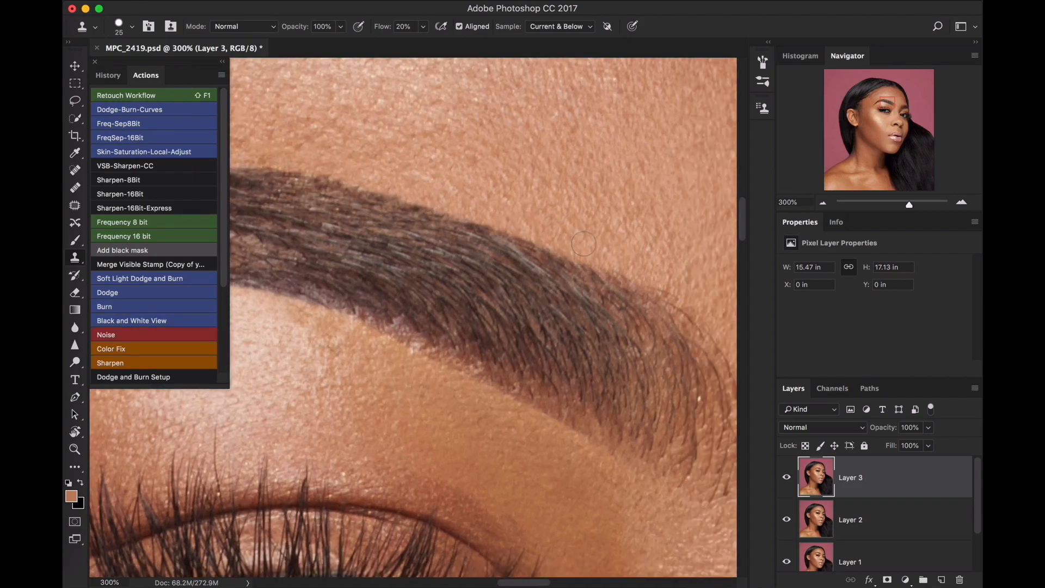
pyautogui.keyDown('alt'); pyautogui.click(656, 260); pyautogui.keyUp('alt')
pyautogui.moveTo(604, 250); pyautogui.dragTo(685, 294)
# Clone clean skin along the eyebrow's lower edge between the arch and its inner end
pyautogui.keyDown('alt'); pyautogui.click(408, 299); pyautogui.keyUp('alt')
pyautogui.moveTo(373, 308); pyautogui.dragTo(431, 331)
pyautogui.moveTo(325, 289)
pyautogui.mouseDown()
pyautogui.moveTo(473, 360)
pyautogui.moveTo(455, 354)
pyautogui.mouseUp()
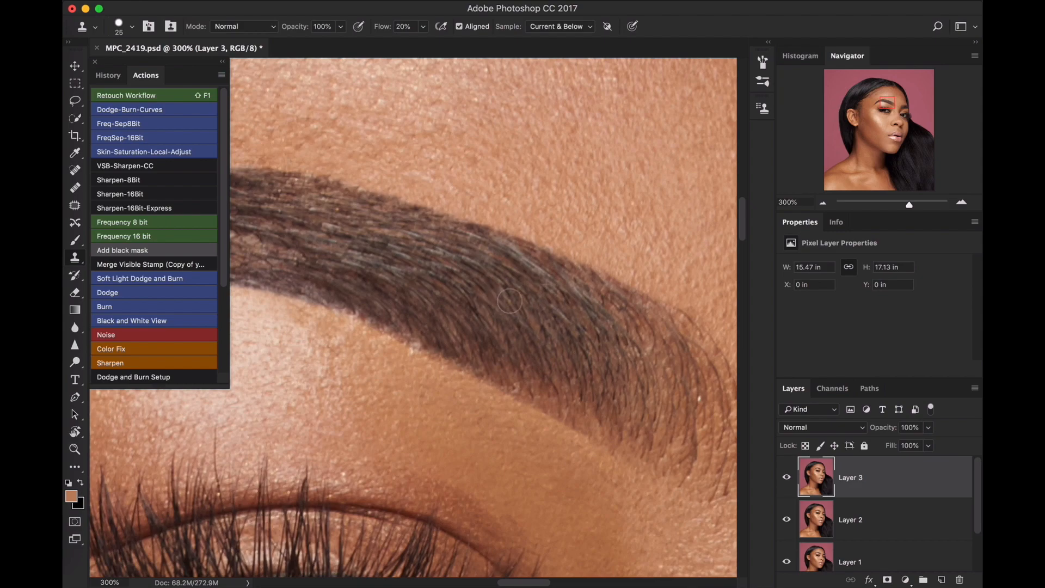
# Compare the eyebrow before and after the cleanup by toggling the visibility of Layer 3
pyautogui.press('z')
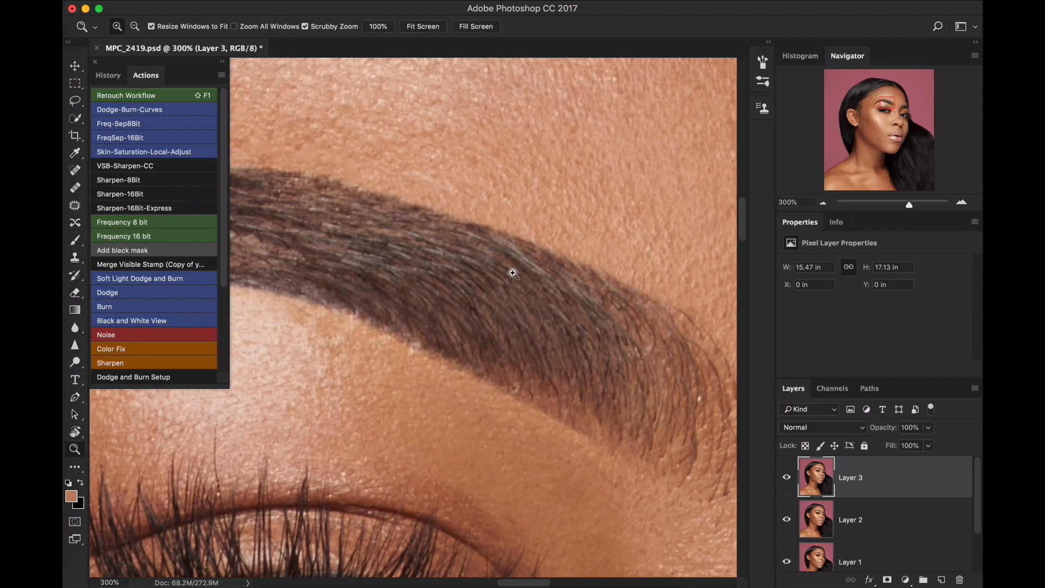
pyautogui.keyDown('alt'); pyautogui.click(504, 292); pyautogui.keyUp('alt')
pyautogui.keyDown('alt'); pyautogui.click(508, 303); pyautogui.keyUp('alt')
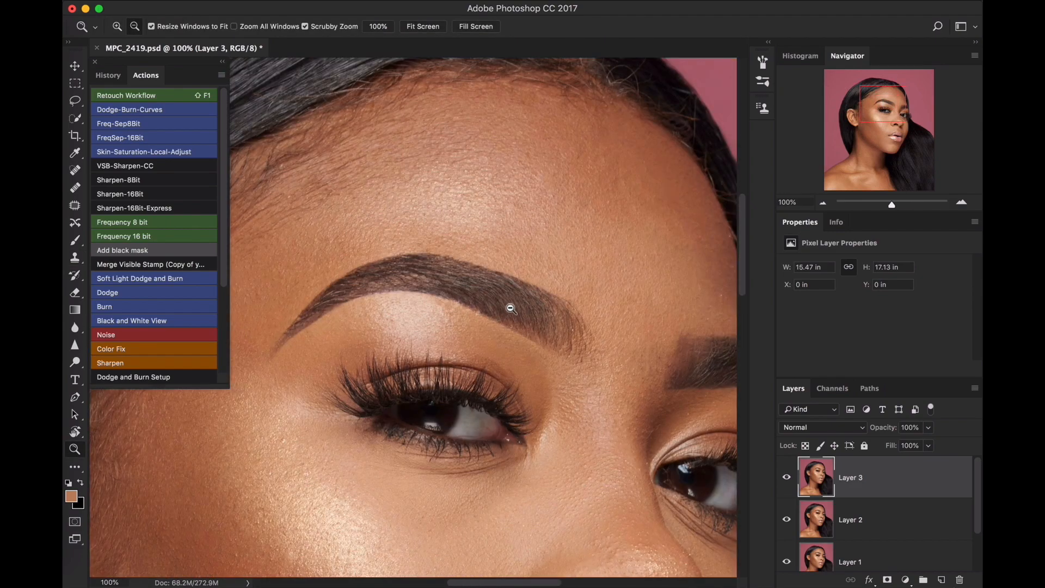
pyautogui.click(786, 477)
pyautogui.click(786, 477)
pyautogui.click(786, 478)
pyautogui.click(785, 478)
# Clone skin around the tip and lower edge of the eyebrow's tail to refine its taper
pyautogui.moveTo(303, 315); pyautogui.dragTo(272, 381)
pyautogui.press('s')
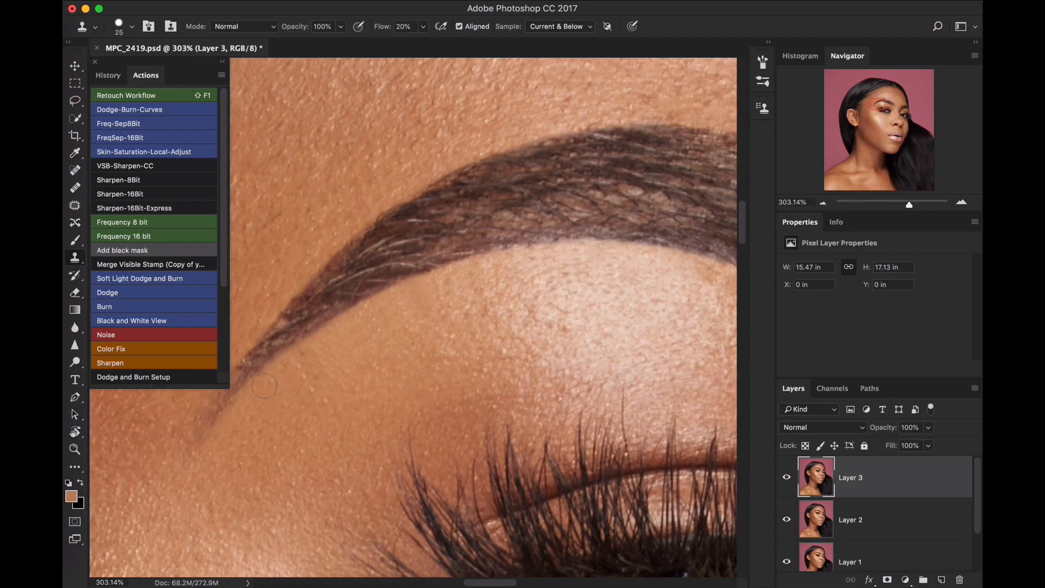
pyautogui.keyDown('alt'); pyautogui.click(337, 289); pyautogui.keyUp('alt')
pyautogui.press('z')
pyautogui.hscroll(-5, 332, 310)
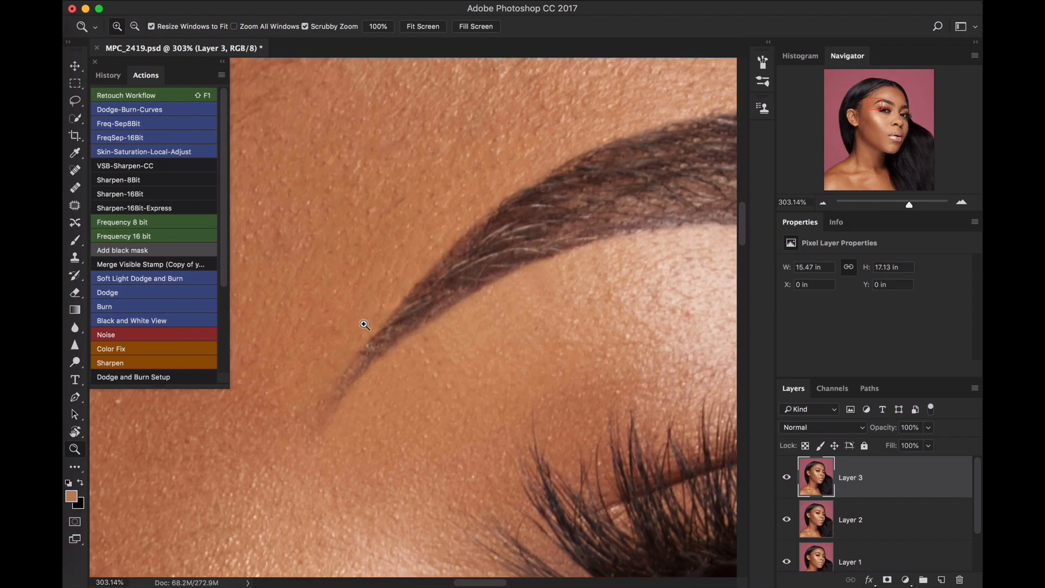
pyautogui.press('s')
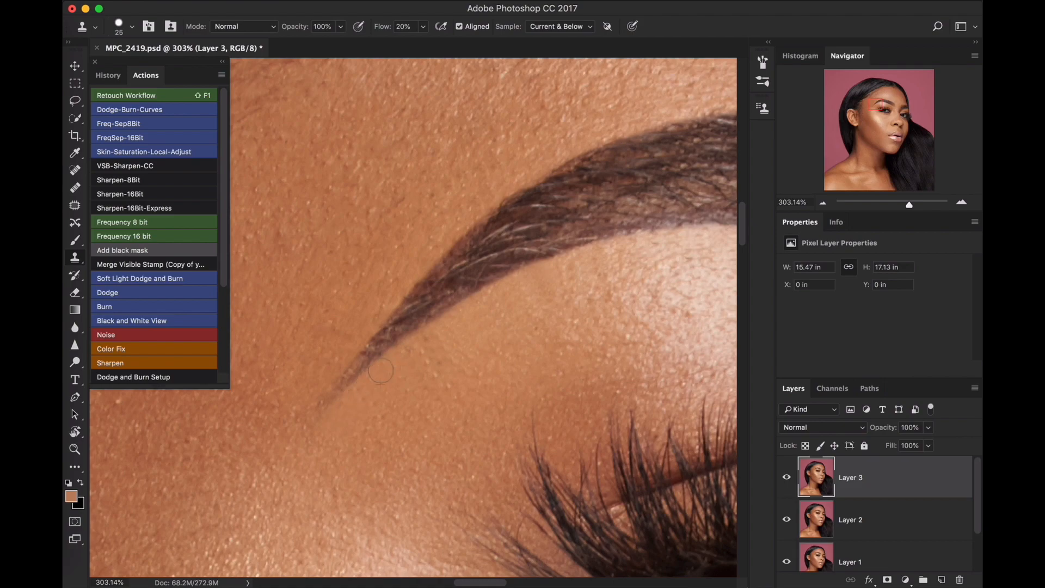
pyautogui.moveTo(381, 372); pyautogui.dragTo(460, 320)
# Examine the finished eyebrow at 100% with Layer 3 hidden and shown, and check the rest of the face
pyautogui.press('z')
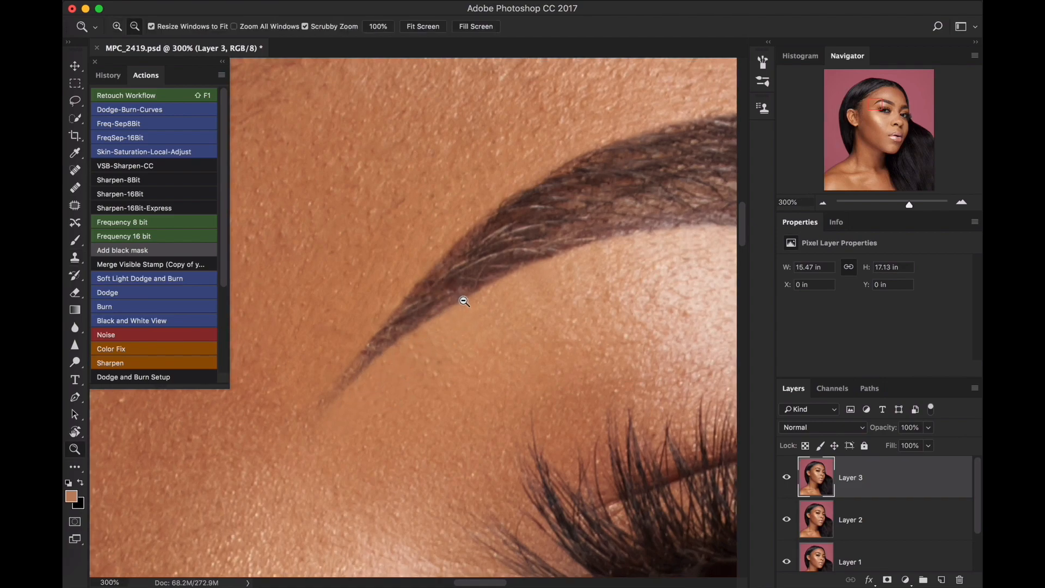
pyautogui.keyDown('alt'); pyautogui.click(466, 299); pyautogui.keyUp('alt')
pyautogui.keyDown('alt'); pyautogui.click(532, 287); pyautogui.keyUp('alt')
pyautogui.hscroll(5, 483, 249)
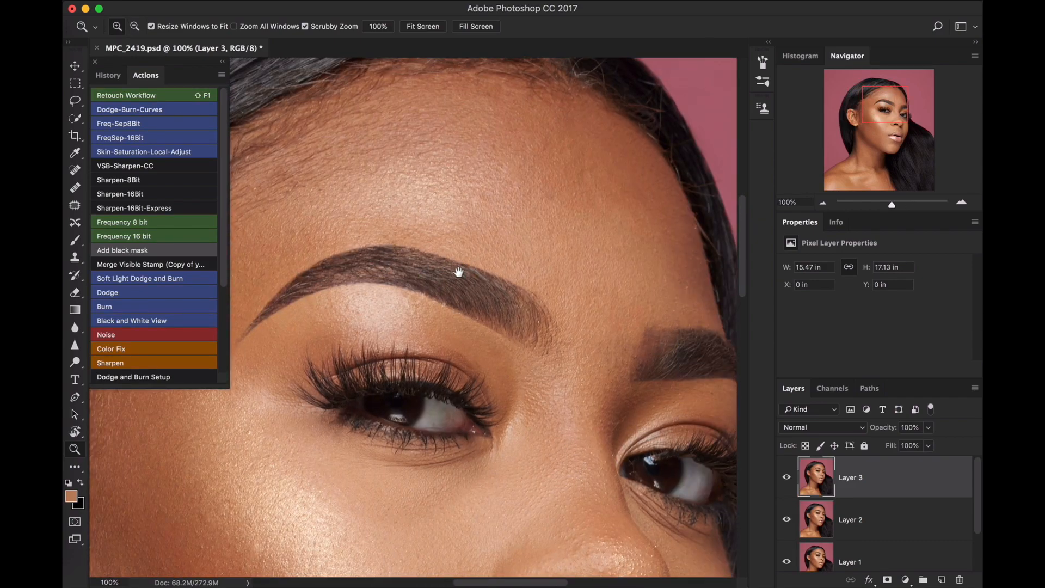
pyautogui.hscroll(-2, 468, 267)
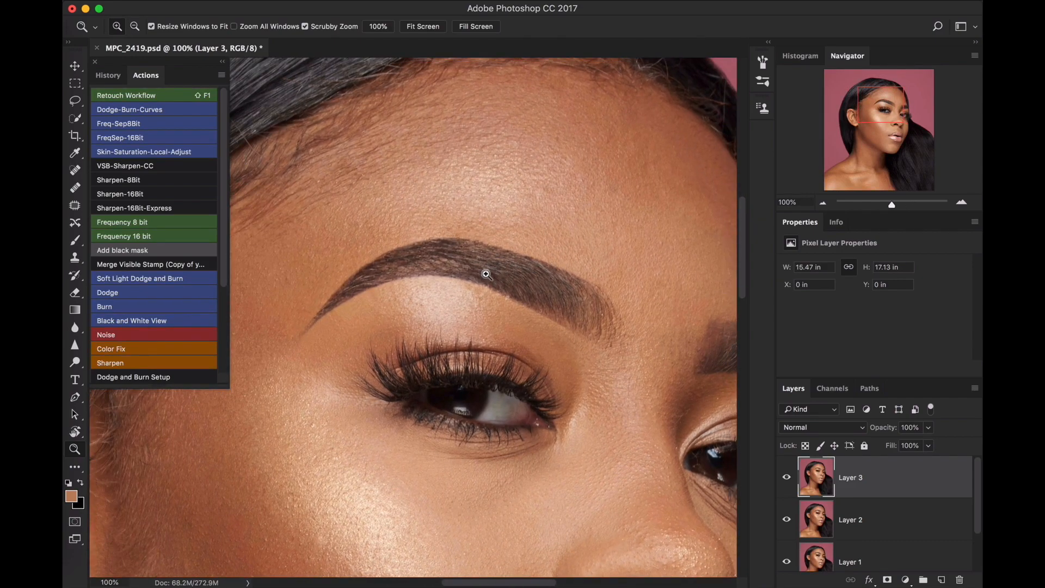
pyautogui.click(490, 277)
pyautogui.keyDown('alt'); pyautogui.click(482, 275); pyautogui.keyUp('alt')
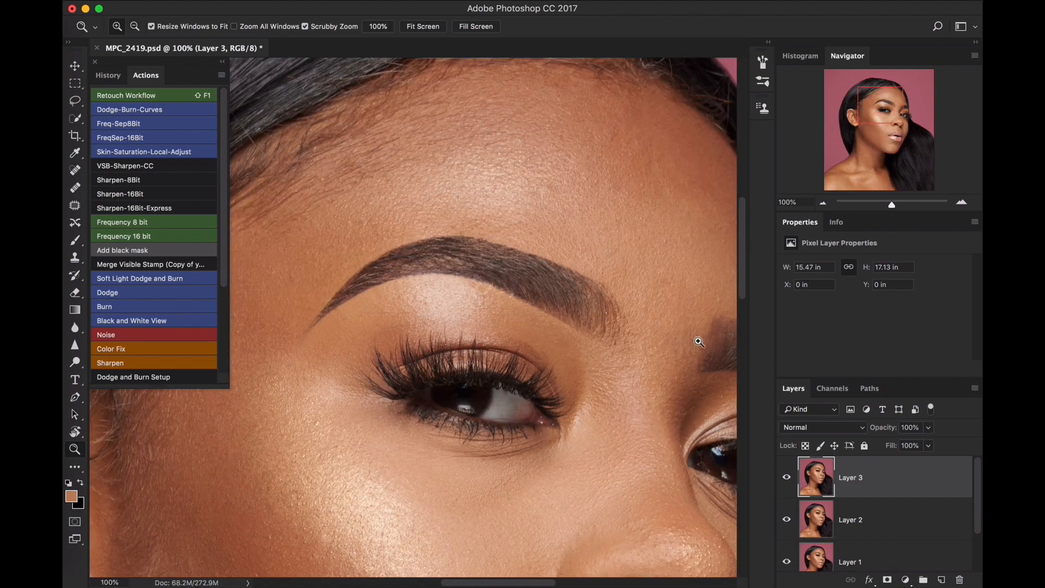
pyautogui.click(787, 478)
pyautogui.click(787, 477)
pyautogui.click(787, 478)
pyautogui.click(786, 478)
pyautogui.click(787, 478)
pyautogui.click(787, 478)
pyautogui.click(786, 478)
pyautogui.click(786, 478)
pyautogui.hscroll(5, 580, 284)
pyautogui.scroll(-2, 580, 285)
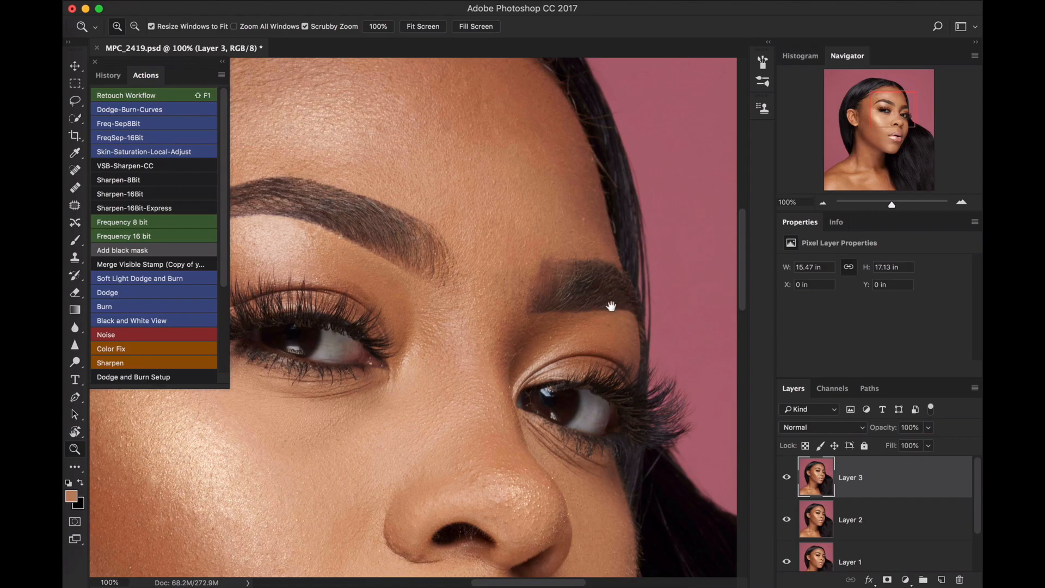
pyautogui.hscroll(-5, 548, 294)
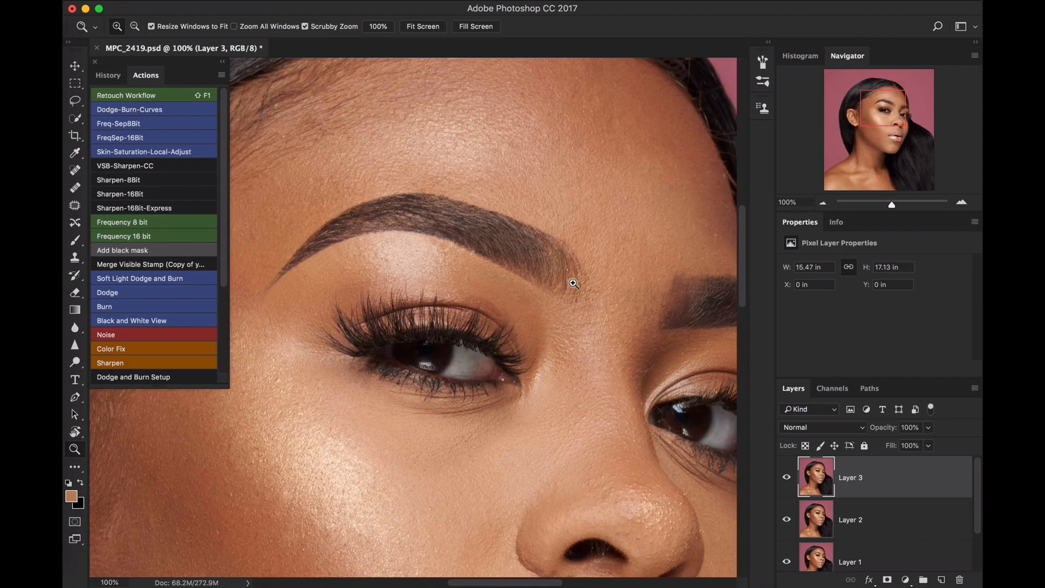
# Stamp all visible layers into a new layer and run the Frequency 8 bit action with a Gaussian Blur radius of 2 pixels
pyautogui.press('super+alt+shift+e')
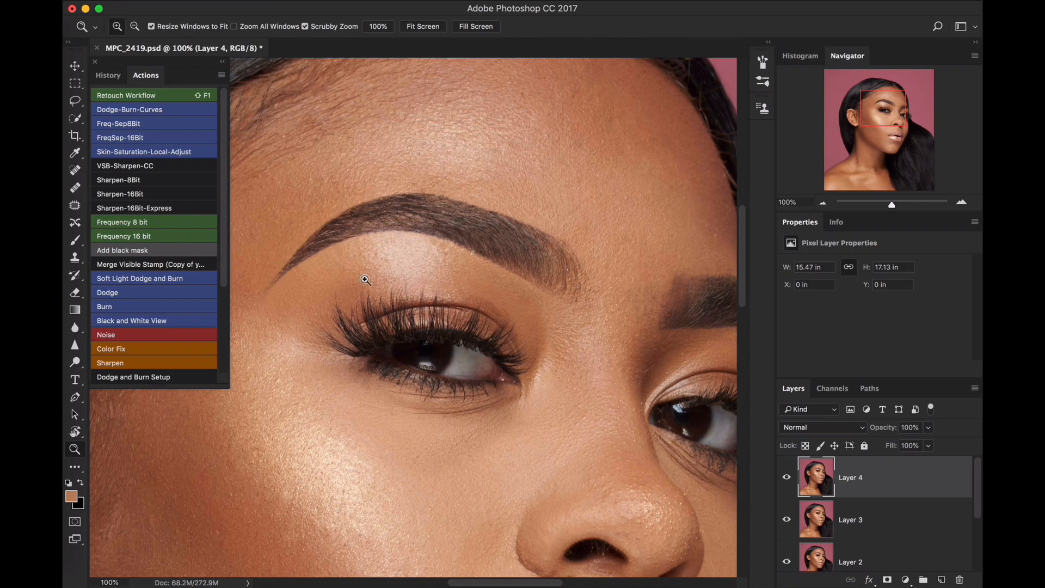
pyautogui.scroll(2, 294, 375)
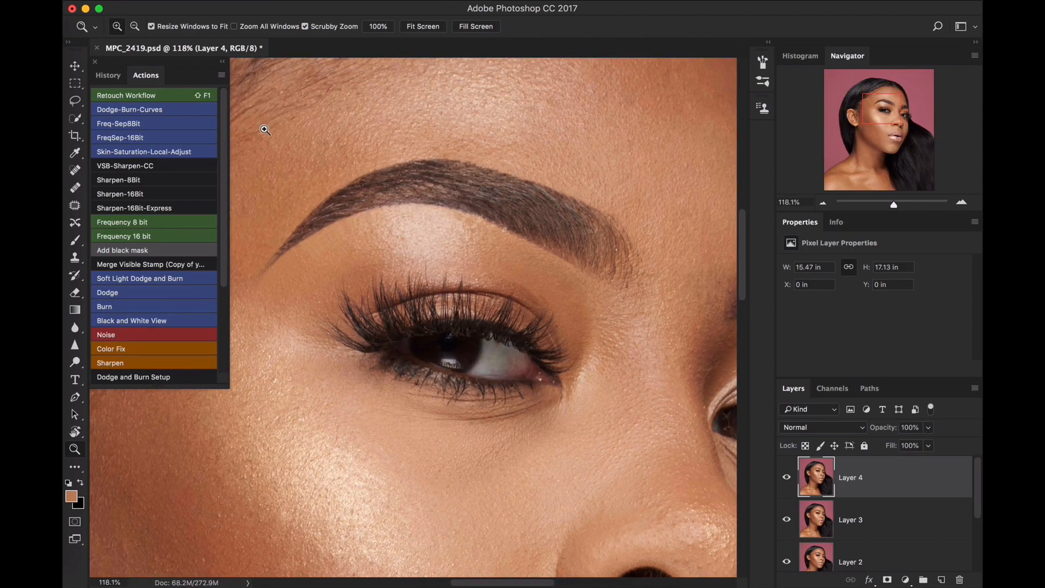
pyautogui.click(182, 224)
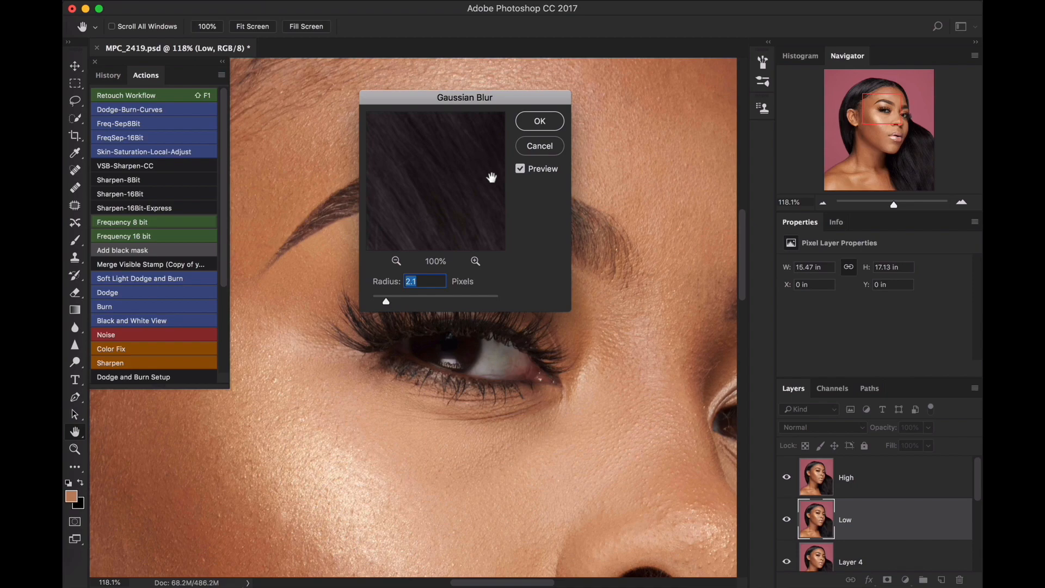
pyautogui.write('2')
pyautogui.press('Return')
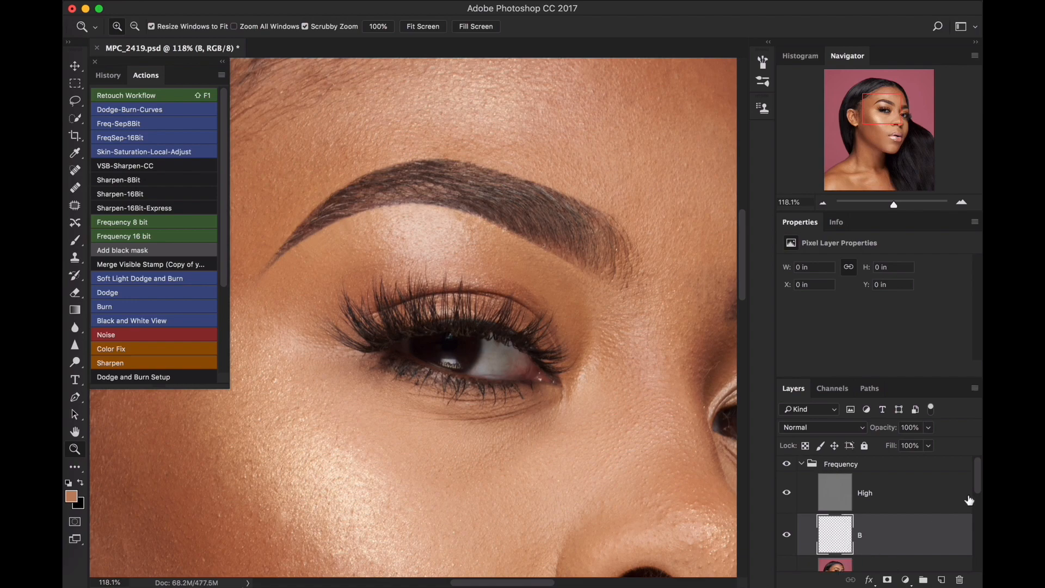
# Brush sampled skin tones onto layer B over the middle of the forehead to even out its tone
pyautogui.moveTo(979, 478); pyautogui.dragTo(980, 492)
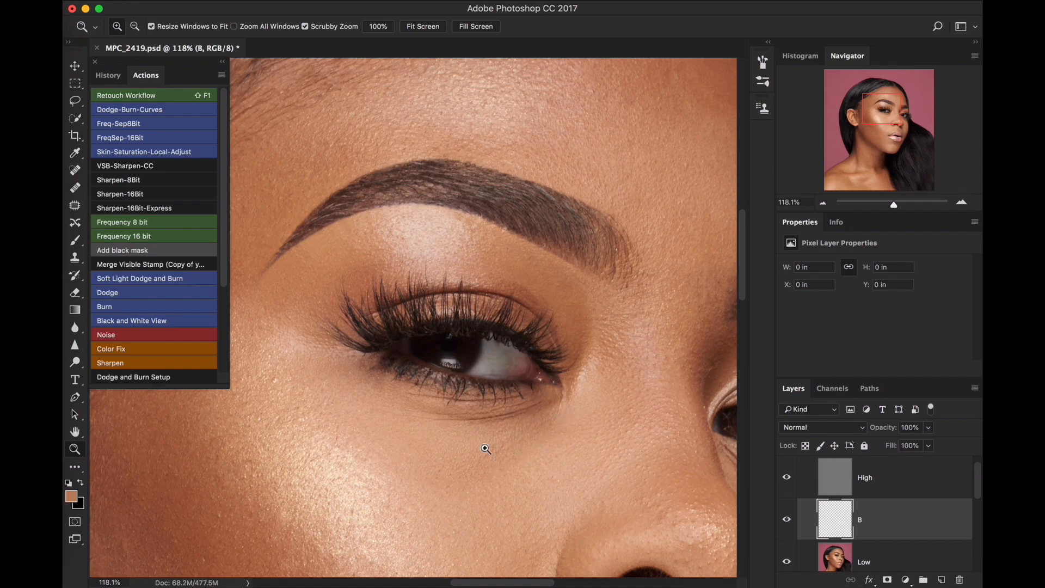
pyautogui.press('alt')
pyautogui.keyDown('alt'); pyautogui.click(522, 283); pyautogui.keyUp('alt')
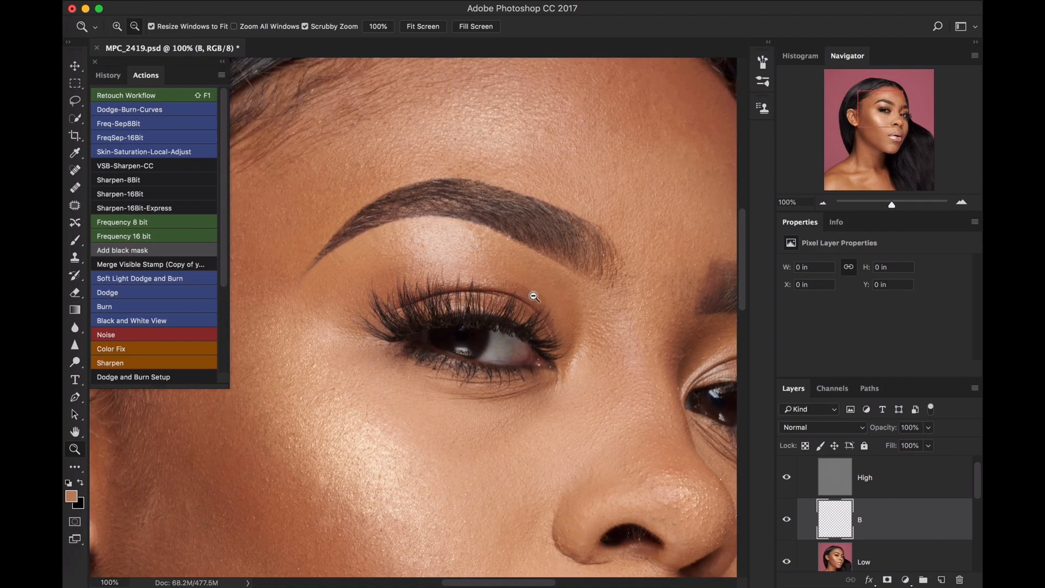
pyautogui.keyDown('alt'); pyautogui.click(534, 291); pyautogui.keyUp('alt')
pyautogui.press('b')
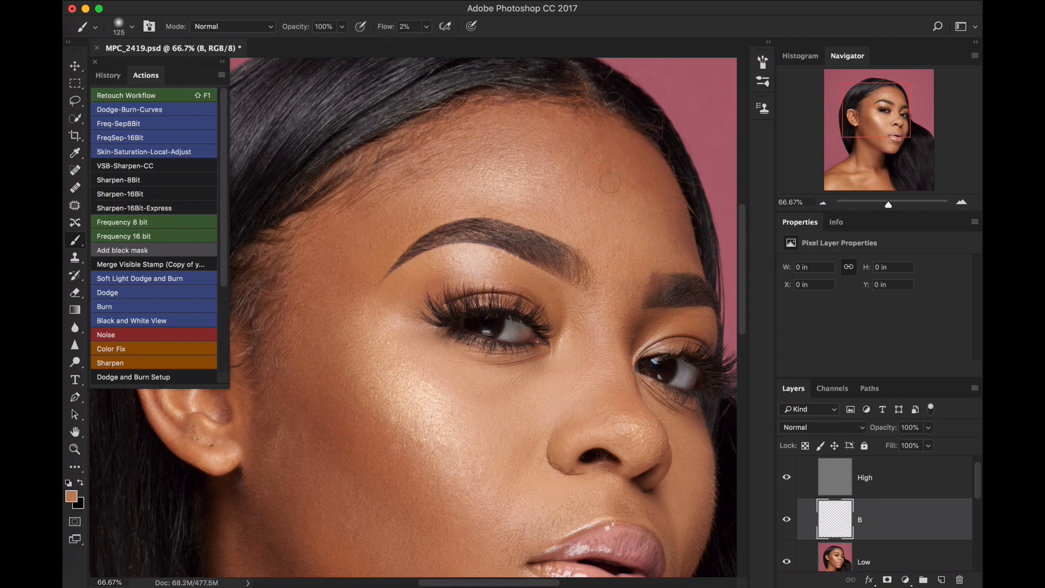
pyautogui.press(']')
pyautogui.press(']')
pyautogui.press(']')
pyautogui.keyDown('alt'); pyautogui.click(590, 158); pyautogui.keyUp('alt')
pyautogui.moveTo(596, 180)
pyautogui.mouseDown()
pyautogui.moveTo(580, 153)
pyautogui.moveTo(591, 174)
pyautogui.moveTo(603, 162)
pyautogui.moveTo(630, 198)
pyautogui.moveTo(610, 161)
pyautogui.moveTo(611, 185)
pyautogui.moveTo(629, 179)
pyautogui.moveTo(648, 205)
pyautogui.moveTo(641, 187)
pyautogui.moveTo(608, 177)
pyautogui.moveTo(632, 221)
pyautogui.mouseUp()
pyautogui.keyDown('alt'); pyautogui.click(563, 167); pyautogui.keyUp('alt')
# Blend the forehead's far side above the second eyebrow with a smaller brush and sampled skin tones
pyautogui.keyDown('alt'); pyautogui.click(625, 190); pyautogui.keyUp('alt')
pyautogui.press('[')
pyautogui.press('[')
pyautogui.press('[')
pyautogui.moveTo(687, 254); pyautogui.dragTo(649, 230)
pyautogui.keyDown('alt'); pyautogui.click(655, 215); pyautogui.keyUp('alt')
# Smooth the tone of the upper forehead below the hairline with sampled skin colours
pyautogui.keyDown('alt'); pyautogui.click(574, 138); pyautogui.keyUp('alt')
pyautogui.moveTo(571, 136)
pyautogui.mouseDown()
pyautogui.moveTo(536, 127)
pyautogui.moveTo(510, 135)
pyautogui.mouseUp()
pyautogui.keyDown('alt'); pyautogui.click(607, 204); pyautogui.keyUp('alt')
pyautogui.keyDown('alt'); pyautogui.click(432, 181); pyautogui.keyUp('alt')
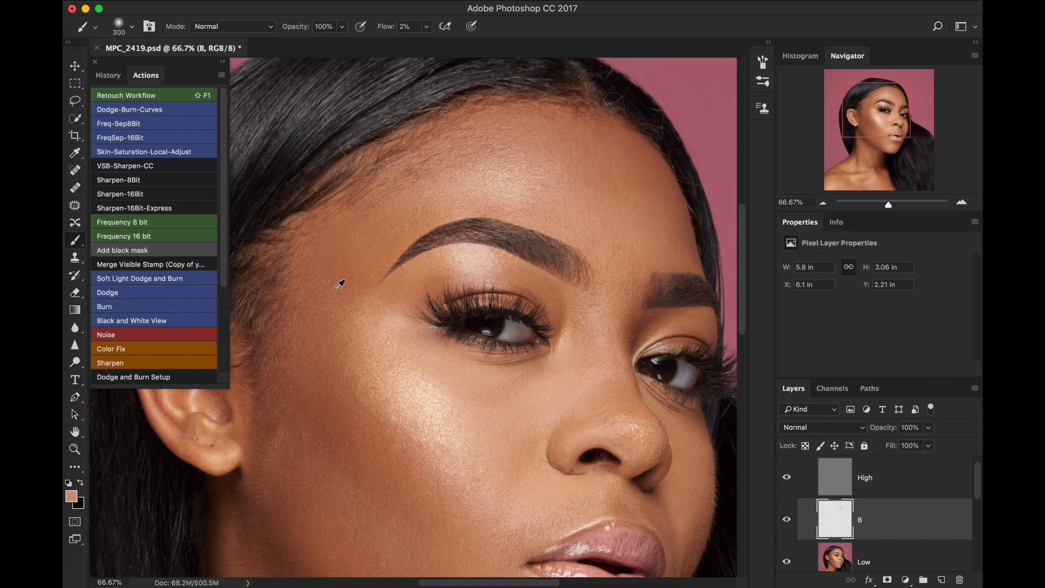
# Blend the uneven tones on the temple beside the near eye using colours sampled from the surrounding skin
pyautogui.moveTo(323, 304); pyautogui.dragTo(322, 343)
pyautogui.keyDown('alt'); pyautogui.click(374, 318); pyautogui.keyUp('alt')
pyautogui.moveTo(352, 302); pyautogui.dragTo(336, 344)
pyautogui.keyDown('alt'); pyautogui.click(336, 345); pyautogui.keyUp('alt')
pyautogui.moveTo(326, 307)
pyautogui.mouseDown()
pyautogui.moveTo(341, 331)
pyautogui.moveTo(345, 383)
pyautogui.mouseUp()
pyautogui.keyDown('alt'); pyautogui.click(385, 312); pyautogui.keyUp('alt')
pyautogui.keyDown('alt'); pyautogui.click(341, 351); pyautogui.keyUp('alt')
# Brush sampled skin tones over the side of the face near the ear and across the lower cheek
pyautogui.keyDown('alt'); pyautogui.click(332, 387); pyautogui.keyUp('alt')
pyautogui.moveTo(300, 437)
pyautogui.mouseDown()
pyautogui.moveTo(265, 466)
pyautogui.moveTo(271, 429)
pyautogui.moveTo(283, 499)
pyautogui.mouseUp()
pyautogui.keyDown('alt'); pyautogui.click(278, 461); pyautogui.keyUp('alt')
pyautogui.moveTo(322, 464)
pyautogui.mouseDown()
pyautogui.moveTo(359, 502)
pyautogui.moveTo(345, 484)
pyautogui.moveTo(373, 484)
pyautogui.moveTo(404, 452)
pyautogui.mouseUp()
pyautogui.keyDown('alt'); pyautogui.click(516, 416); pyautogui.keyUp('alt')
pyautogui.keyDown('alt'); pyautogui.click(413, 345); pyautogui.keyUp('alt')
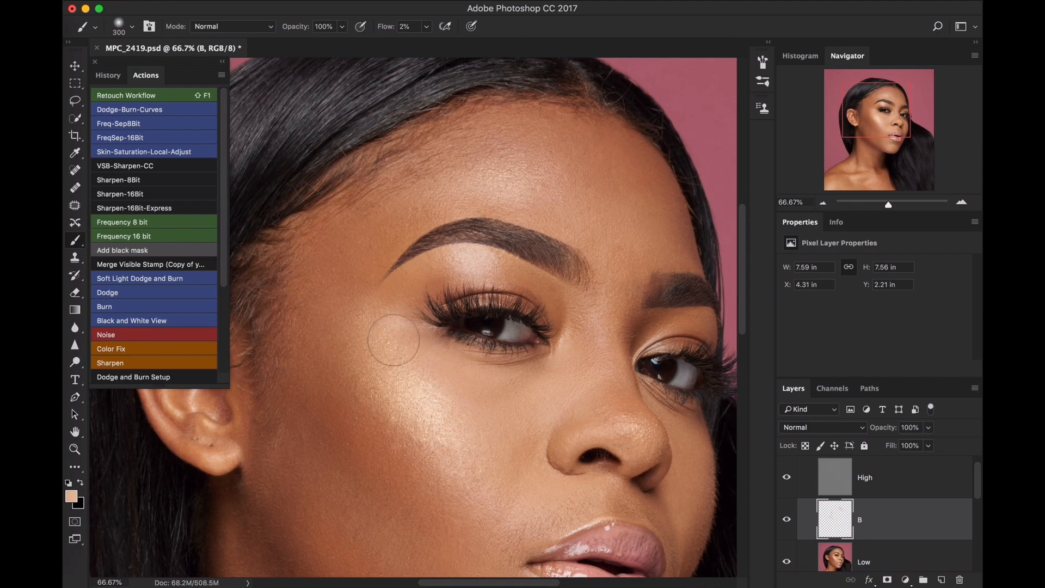
pyautogui.keyDown('alt'); pyautogui.click(496, 421); pyautogui.keyUp('alt')
# Even out the patchy skin between the earlobe and the jaw with brush size 200 and sampled tones
pyautogui.scroll(-5, 478, 413)
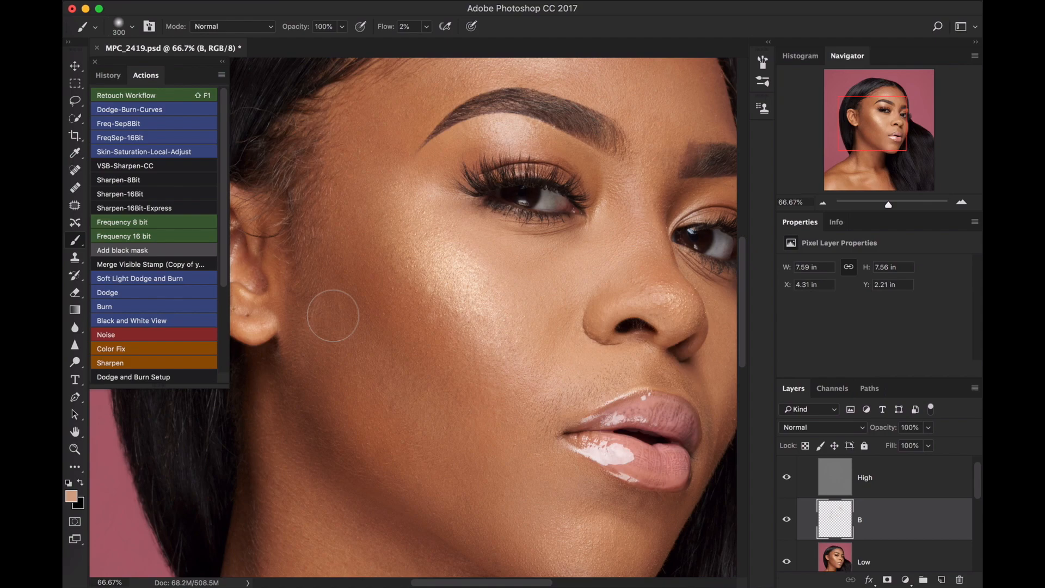
pyautogui.press('[')
pyautogui.press('[')
pyautogui.keyDown('alt'); pyautogui.click(328, 300); pyautogui.keyUp('alt')
pyautogui.moveTo(324, 396)
pyautogui.mouseDown()
pyautogui.moveTo(346, 429)
pyautogui.moveTo(358, 408)
pyautogui.mouseUp()
pyautogui.keyDown('alt'); pyautogui.click(335, 354); pyautogui.keyUp('alt')
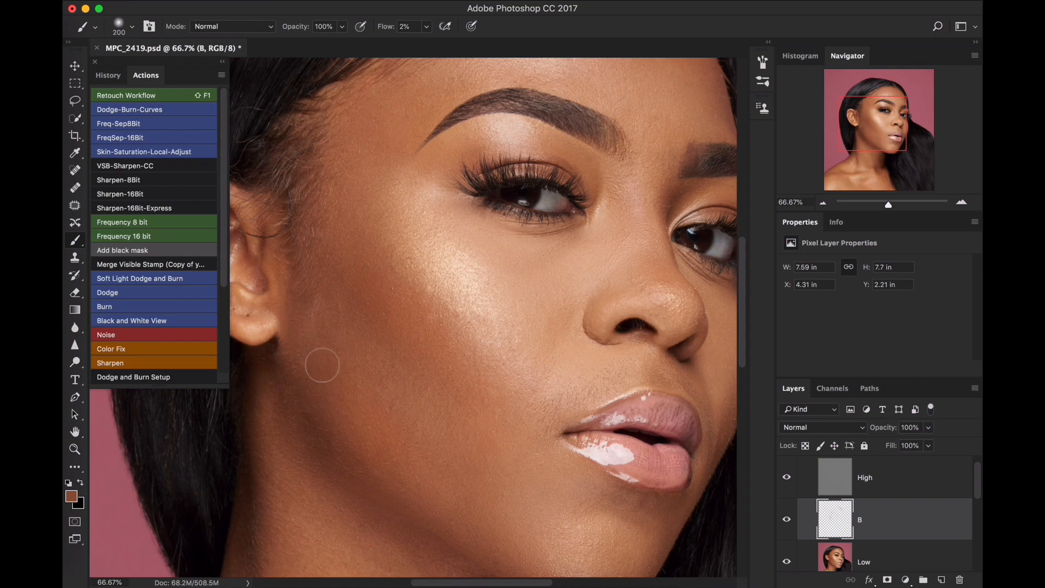
# Blend the contour shadow beneath the cheekbone into the cheek using sampled skin tones
pyautogui.keyDown('alt'); pyautogui.click(346, 304); pyautogui.keyUp('alt')
pyautogui.keyDown('alt'); pyautogui.click(351, 315); pyautogui.keyUp('alt')
pyautogui.keyDown('alt'); pyautogui.click(373, 280); pyautogui.keyUp('alt')
pyautogui.moveTo(351, 267); pyautogui.dragTo(410, 384)
pyautogui.keyDown('alt'); pyautogui.click(392, 363); pyautogui.keyUp('alt')
pyautogui.moveTo(362, 333); pyautogui.dragTo(418, 380)
pyautogui.keyDown('alt'); pyautogui.click(478, 427); pyautogui.keyUp('alt')
pyautogui.moveTo(429, 409)
pyautogui.mouseDown()
pyautogui.moveTo(431, 369)
pyautogui.moveTo(419, 362)
pyautogui.moveTo(427, 391)
pyautogui.mouseUp()
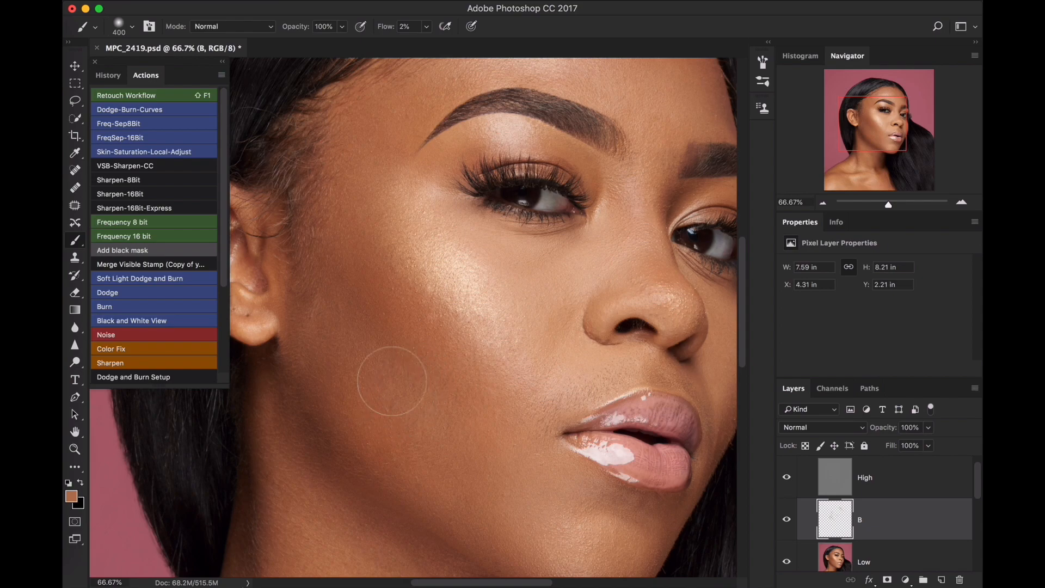
# Smooth the tonal transitions over the lower cheek, beside the ear and along the jaw towards the chin
pyautogui.keyDown('alt'); pyautogui.click(388, 375); pyautogui.keyUp('alt')
pyautogui.moveTo(364, 412)
pyautogui.mouseDown()
pyautogui.moveTo(416, 452)
pyautogui.moveTo(409, 422)
pyautogui.moveTo(386, 419)
pyautogui.moveTo(389, 396)
pyautogui.moveTo(429, 441)
pyautogui.moveTo(395, 409)
pyautogui.moveTo(387, 432)
pyautogui.moveTo(410, 449)
pyautogui.mouseUp()
pyautogui.keyDown('alt'); pyautogui.click(398, 383); pyautogui.keyUp('alt')
pyautogui.keyDown('alt'); pyautogui.click(338, 348); pyautogui.keyUp('alt')
pyautogui.moveTo(325, 337); pyautogui.dragTo(342, 368)
pyautogui.keyDown('alt'); pyautogui.click(483, 404); pyautogui.keyUp('alt')
pyautogui.keyDown('alt'); pyautogui.click(479, 491); pyautogui.keyUp('alt')
pyautogui.moveTo(507, 517); pyautogui.dragTo(486, 453)
# Compare the skin before and after the tone blending by toggling the visibility of layer B
pyautogui.click(785, 523)
pyautogui.click(787, 523)
pyautogui.click(791, 525)
pyautogui.click(793, 528)
pyautogui.click(788, 527)
pyautogui.click(788, 524)
# Blend the skin beside the nose and below the near eye's inner corner with a smaller brush and sampled tones
pyautogui.moveTo(564, 294); pyautogui.dragTo(438, 294)
pyautogui.press('[')
pyautogui.press('[')
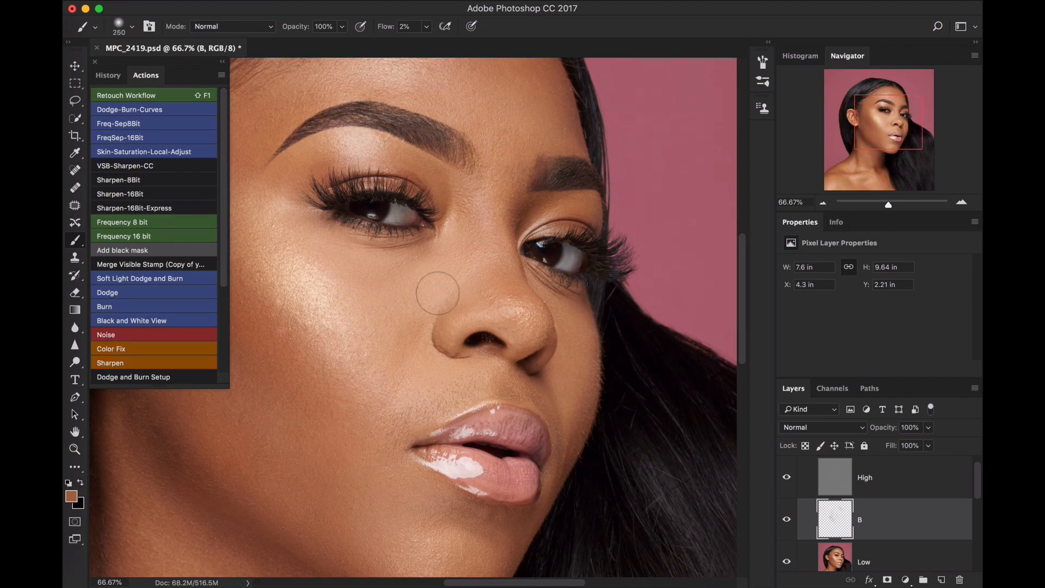
pyautogui.keyDown('alt'); pyautogui.click(410, 265); pyautogui.keyUp('alt')
pyautogui.keyDown('alt'); pyautogui.click(464, 212); pyautogui.keyUp('alt')
pyautogui.moveTo(452, 265); pyautogui.dragTo(449, 275)
# Blend the skin between the eyebrows, around the far brow and on the far cheek with sampled tones and a 200 px brush
pyautogui.keyDown('alt'); pyautogui.click(508, 116); pyautogui.keyUp('alt')
pyautogui.keyDown('alt'); pyautogui.click(516, 101); pyautogui.keyUp('alt')
pyautogui.keyDown('alt'); pyautogui.click(526, 121); pyautogui.keyUp('alt')
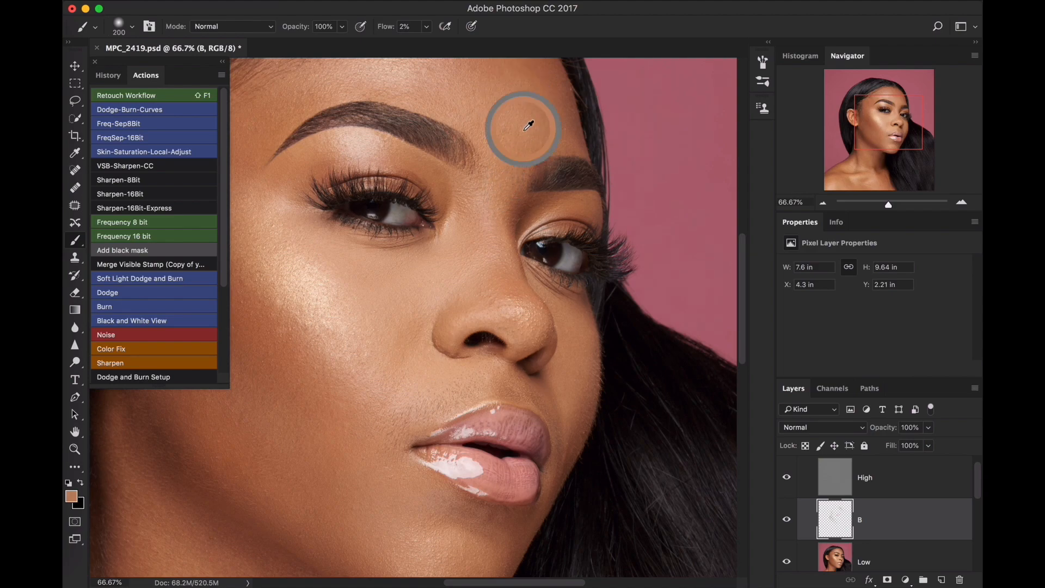
pyautogui.keyDown('alt'); pyautogui.click(517, 156); pyautogui.keyUp('alt')
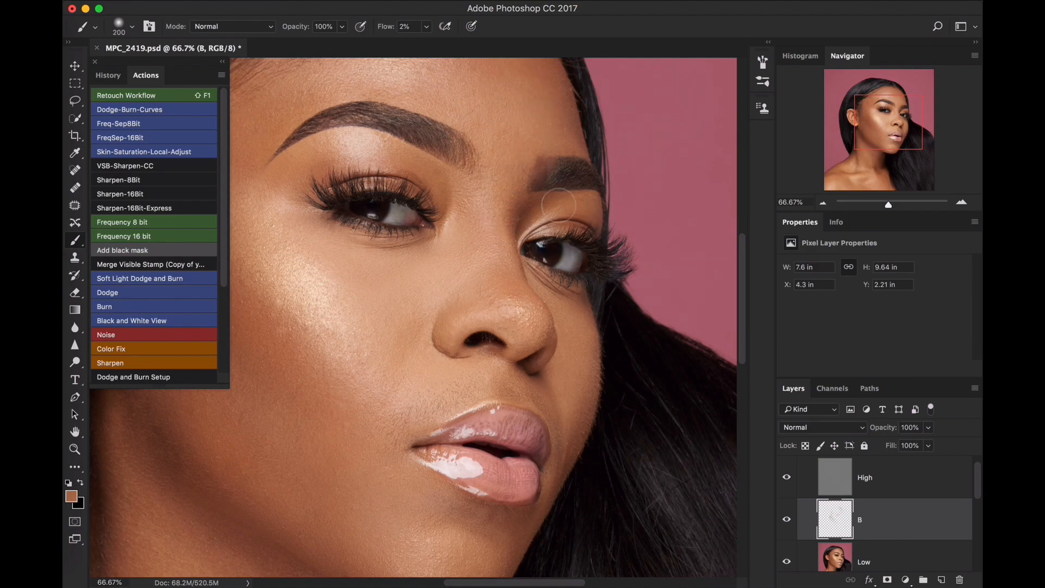
pyautogui.keyDown('alt'); pyautogui.click(577, 360); pyautogui.keyUp('alt')
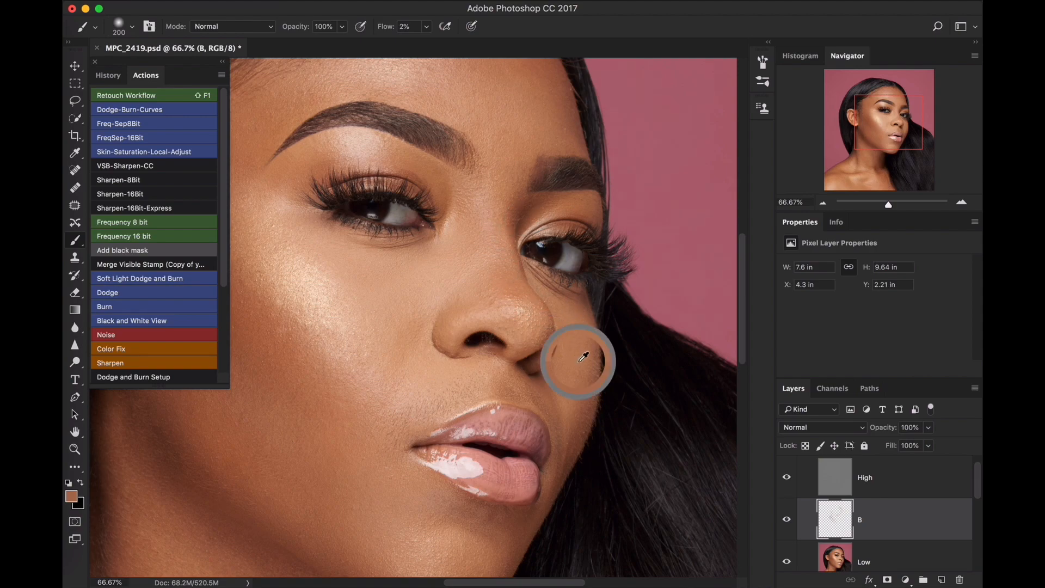
pyautogui.keyDown('alt'); pyautogui.click(561, 396); pyautogui.keyUp('alt')
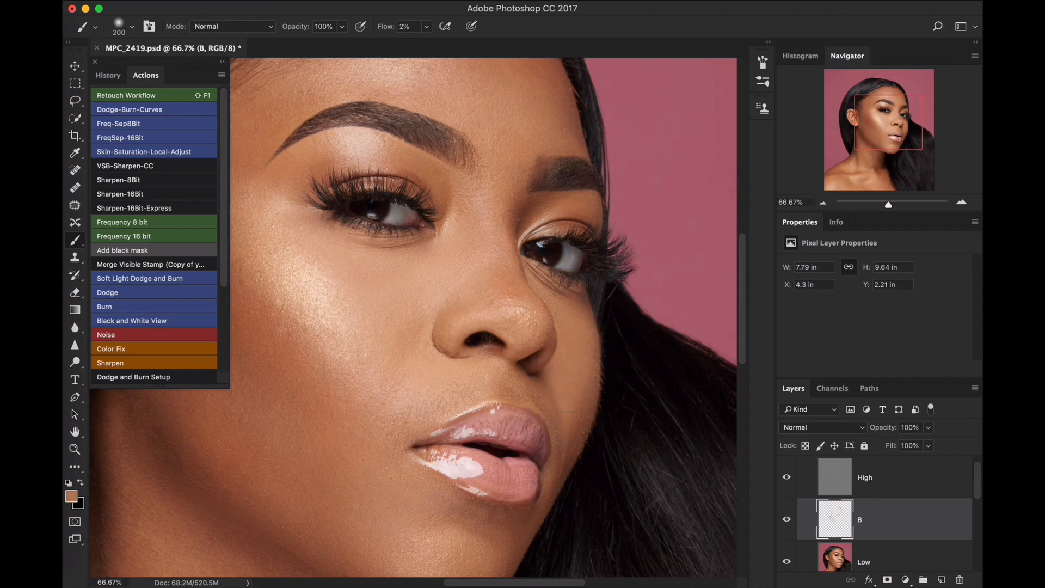
# Even out the tones above the upper lip and from the mouth corner down the near cheek
pyautogui.keyDown('alt'); pyautogui.click(527, 375); pyautogui.keyUp('alt')
pyautogui.keyDown('alt'); pyautogui.click(461, 378); pyautogui.keyUp('alt')
pyautogui.keyDown('alt'); pyautogui.click(372, 421); pyautogui.keyUp('alt')
pyautogui.keyDown('alt'); pyautogui.click(351, 497); pyautogui.keyUp('alt')
# Smooth the skin tones beneath the lower lip, over the chin and along the adjoining jaw with sampled colours
pyautogui.scroll(-5, 366, 476)
pyautogui.keyDown('alt'); pyautogui.click(464, 388); pyautogui.keyUp('alt')
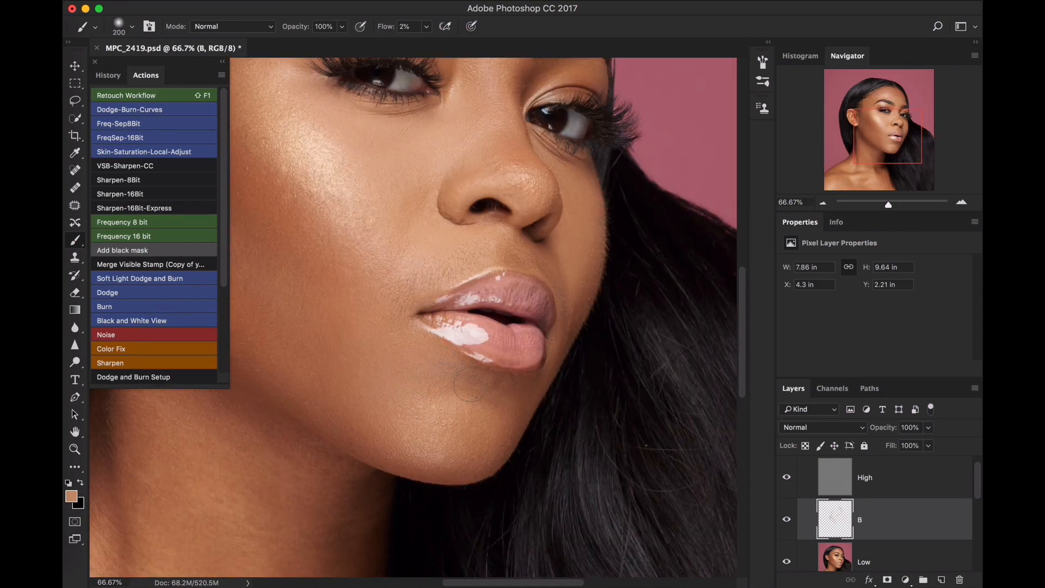
pyautogui.keyDown('alt'); pyautogui.click(479, 388); pyautogui.keyUp('alt')
pyautogui.keyDown('alt'); pyautogui.click(508, 400); pyautogui.keyUp('alt')
pyautogui.keyDown('alt'); pyautogui.click(478, 398); pyautogui.keyUp('alt')
pyautogui.moveTo(512, 392)
pyautogui.mouseDown()
pyautogui.moveTo(482, 388)
pyautogui.moveTo(503, 396)
pyautogui.moveTo(481, 415)
pyautogui.moveTo(499, 391)
pyautogui.moveTo(503, 411)
pyautogui.moveTo(515, 404)
pyautogui.moveTo(480, 452)
pyautogui.mouseUp()
pyautogui.keyDown('alt'); pyautogui.click(508, 402); pyautogui.keyUp('alt')
pyautogui.keyDown('alt'); pyautogui.click(432, 426); pyautogui.keyUp('alt')
pyautogui.moveTo(430, 430); pyautogui.dragTo(422, 443)
pyautogui.keyDown('alt'); pyautogui.click(368, 425); pyautogui.keyUp('alt')
# Blend the neck below the ear and along the jaw shadow using sampled tones and a 250 px brush
pyautogui.moveTo(427, 384)
pyautogui.mouseDown()
pyautogui.moveTo(586, 305)
pyautogui.moveTo(734, 294)
pyautogui.mouseUp()
pyautogui.press(']')
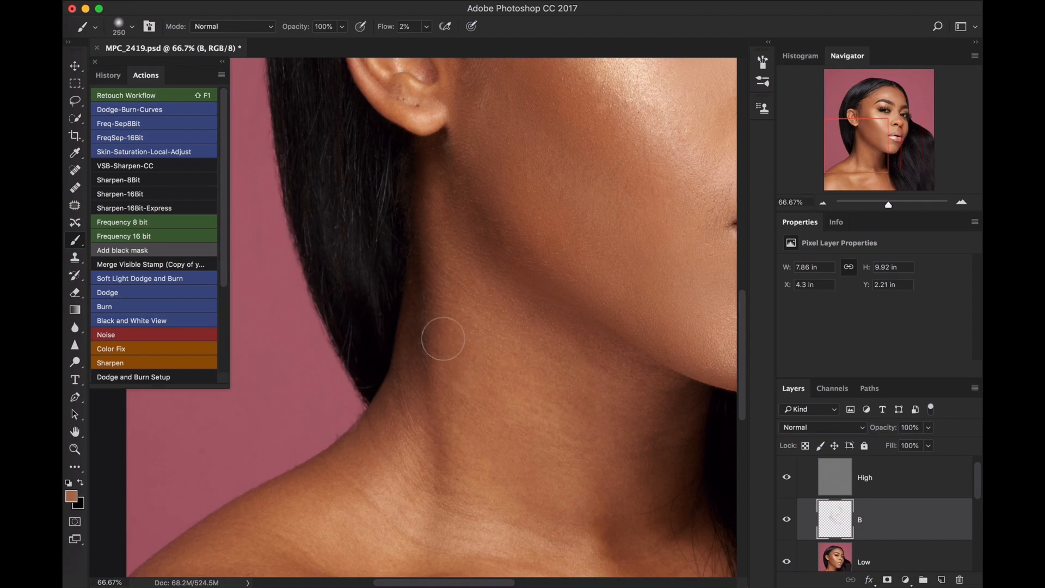
pyautogui.keyDown('alt'); pyautogui.click(457, 304); pyautogui.keyUp('alt')
pyautogui.keyDown('alt'); pyautogui.click(454, 244); pyautogui.keyUp('alt')
pyautogui.moveTo(453, 233)
pyautogui.mouseDown()
pyautogui.moveTo(469, 326)
pyautogui.moveTo(457, 269)
pyautogui.moveTo(470, 322)
pyautogui.moveTo(462, 280)
pyautogui.mouseUp()
pyautogui.keyDown('alt'); pyautogui.click(449, 230); pyautogui.keyUp('alt')
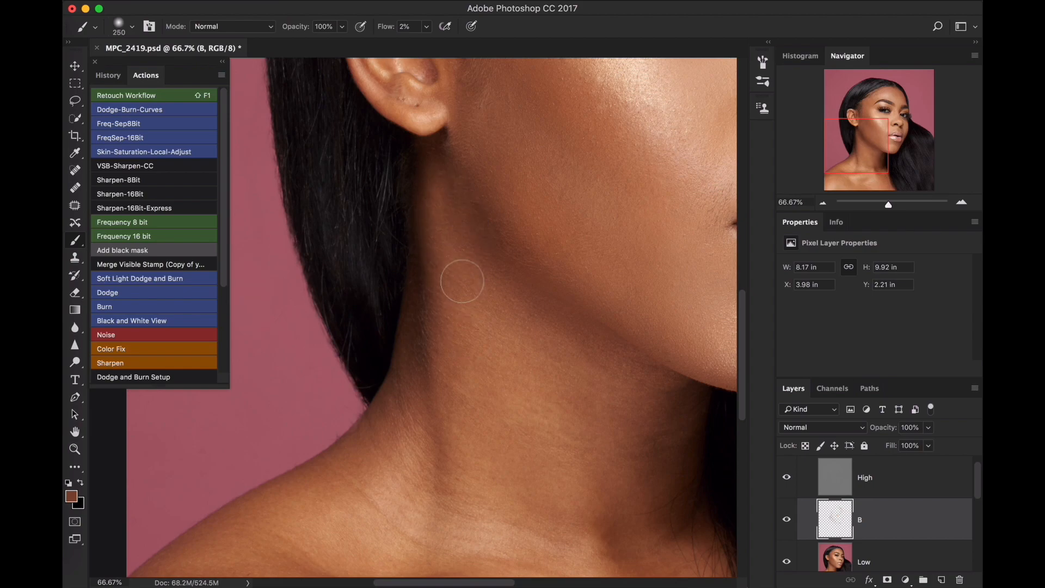
pyautogui.keyDown('alt'); pyautogui.click(467, 266); pyautogui.keyUp('alt')
pyautogui.keyDown('alt'); pyautogui.click(489, 294); pyautogui.keyUp('alt')
pyautogui.keyDown('alt'); pyautogui.click(534, 366); pyautogui.keyUp('alt')
pyautogui.moveTo(551, 345)
pyautogui.mouseDown()
pyautogui.moveTo(610, 385)
pyautogui.moveTo(611, 368)
pyautogui.moveTo(626, 399)
pyautogui.moveTo(615, 400)
pyautogui.mouseUp()
pyautogui.keyDown('alt'); pyautogui.click(610, 384); pyautogui.keyUp('alt')
# Smooth the tonal transitions on the front of the neck, from beneath the chin down to its base
pyautogui.moveTo(507, 265); pyautogui.dragTo(376, 143)
pyautogui.keyDown('alt'); pyautogui.click(525, 281); pyautogui.keyUp('alt')
pyautogui.moveTo(527, 309); pyautogui.dragTo(519, 375)
pyautogui.keyDown('alt'); pyautogui.click(499, 298); pyautogui.keyUp('alt')
pyautogui.moveTo(529, 272)
pyautogui.mouseDown()
pyautogui.moveTo(522, 335)
pyautogui.moveTo(493, 354)
pyautogui.mouseUp()
pyautogui.keyDown('alt'); pyautogui.click(501, 330); pyautogui.keyUp('alt')
pyautogui.moveTo(477, 415)
pyautogui.mouseDown()
pyautogui.moveTo(475, 388)
pyautogui.moveTo(493, 455)
pyautogui.mouseUp()
pyautogui.keyDown('alt'); pyautogui.click(435, 328); pyautogui.keyUp('alt')
pyautogui.keyDown('alt'); pyautogui.click(505, 255); pyautogui.keyUp('alt')
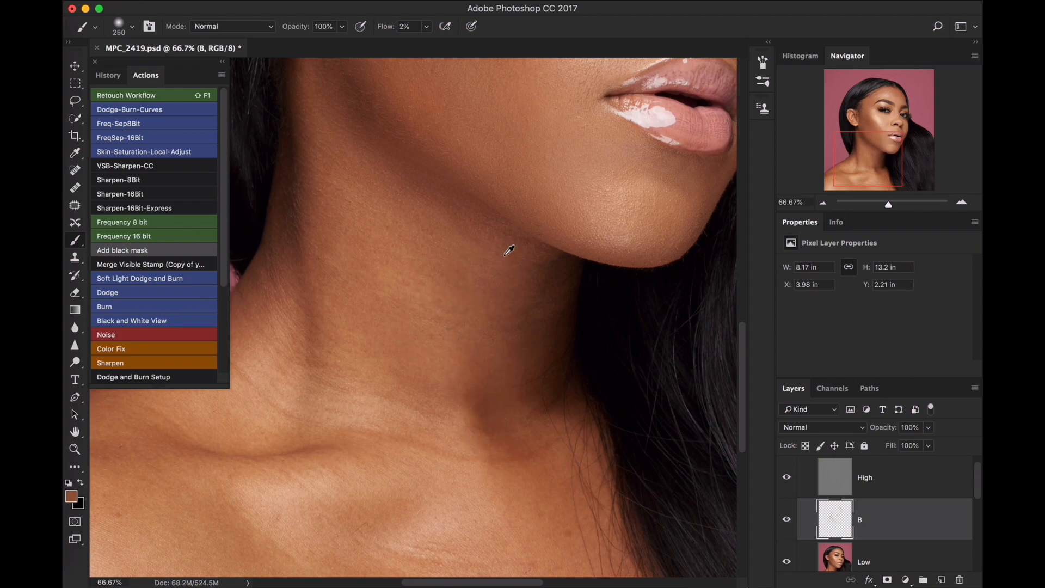
pyautogui.keyDown('alt'); pyautogui.click(433, 335); pyautogui.keyUp('alt')
# Blend the uneven tones across the near shoulder and just below the collarbone with sampled colours
pyautogui.moveTo(343, 245); pyautogui.dragTo(451, 128)
pyautogui.moveTo(364, 214); pyautogui.dragTo(421, 160)
pyautogui.keyDown('alt'); pyautogui.click(302, 301); pyautogui.keyUp('alt')
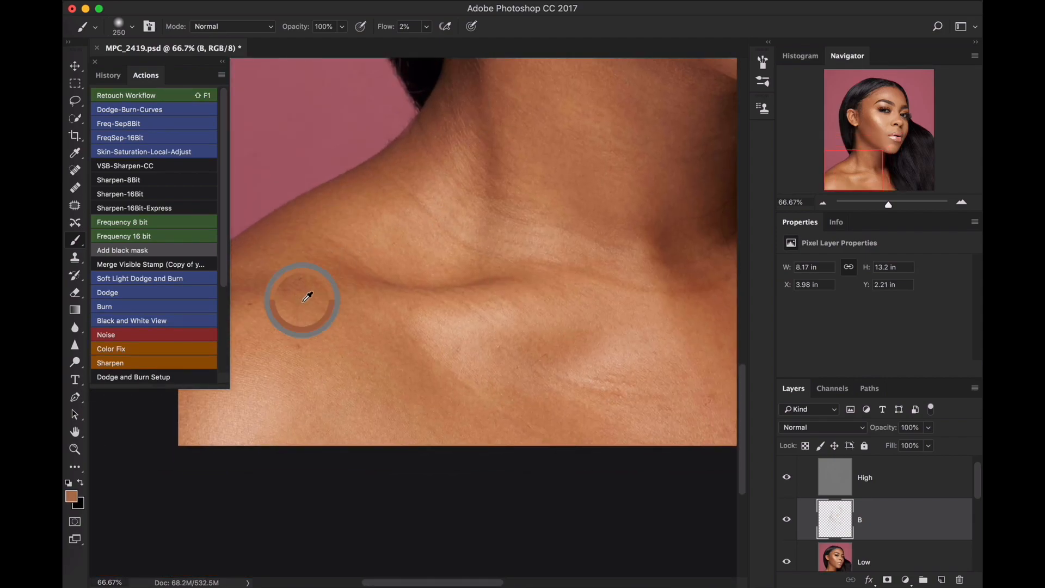
pyautogui.moveTo(302, 290); pyautogui.dragTo(348, 305)
pyautogui.keyDown('alt'); pyautogui.click(471, 325); pyautogui.keyUp('alt')
pyautogui.moveTo(449, 331); pyautogui.dragTo(492, 322)
# Soften the highlights and creases on the upper chest beneath the collarbone using sampled skin tones
pyautogui.keyDown('alt'); pyautogui.click(455, 376); pyautogui.keyUp('alt')
pyautogui.moveTo(444, 354)
pyautogui.mouseDown()
pyautogui.moveTo(445, 398)
pyautogui.moveTo(488, 439)
pyautogui.moveTo(506, 436)
pyautogui.mouseUp()
pyautogui.keyDown('alt'); pyautogui.click(473, 396); pyautogui.keyUp('alt')
pyautogui.moveTo(479, 393)
pyautogui.mouseDown()
pyautogui.moveTo(558, 450)
pyautogui.moveTo(484, 382)
pyautogui.moveTo(620, 447)
pyautogui.mouseUp()
pyautogui.keyDown('alt'); pyautogui.click(591, 409); pyautogui.keyUp('alt')
pyautogui.keyDown('alt'); pyautogui.click(562, 354); pyautogui.keyUp('alt')
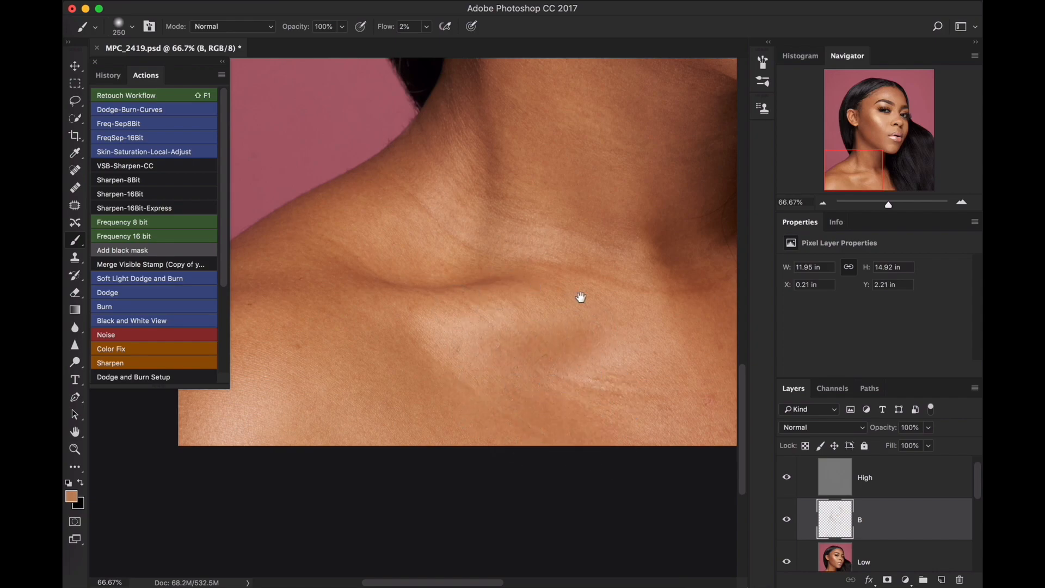
# Compare the whole portrait with and without the tone blending by toggling the visibility of layer B
pyautogui.moveTo(630, 259); pyautogui.dragTo(459, 292)
pyautogui.press('z')
pyautogui.keyDown('alt'); pyautogui.click(529, 176); pyautogui.keyUp('alt')
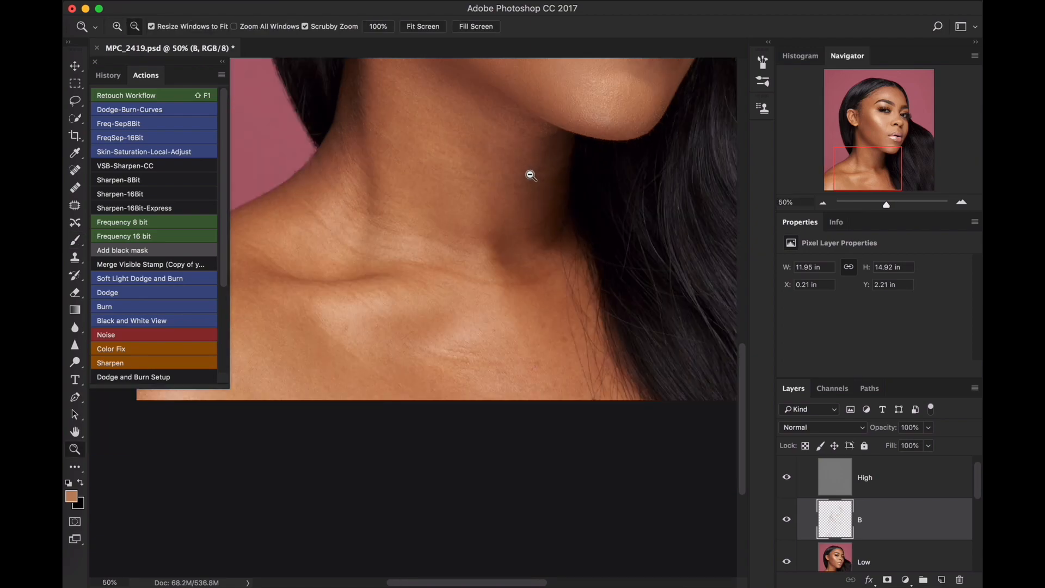
pyautogui.keyDown('alt'); pyautogui.click(527, 180); pyautogui.keyUp('alt')
pyautogui.keyDown('alt'); pyautogui.click(514, 194); pyautogui.keyUp('alt')
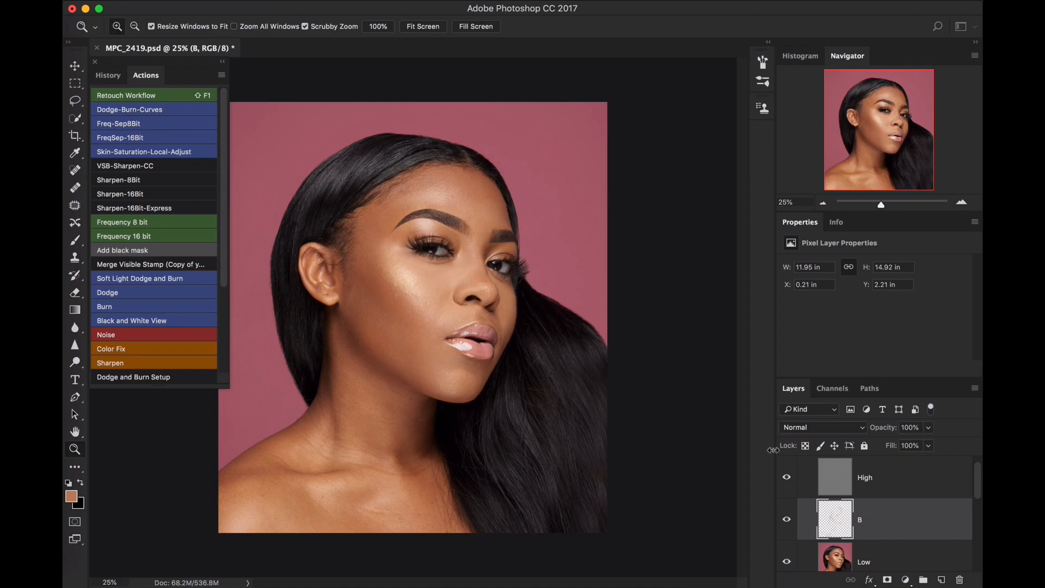
pyautogui.click(787, 523)
pyautogui.click(787, 524)
pyautogui.click(789, 524)
pyautogui.click(790, 526)
pyautogui.click(789, 524)
pyautogui.click(790, 526)
# Stamp all visible layers into a new layer above the Frequency group and run the Dodge and Burn Setup action
pyautogui.moveTo(978, 488); pyautogui.dragTo(977, 472)
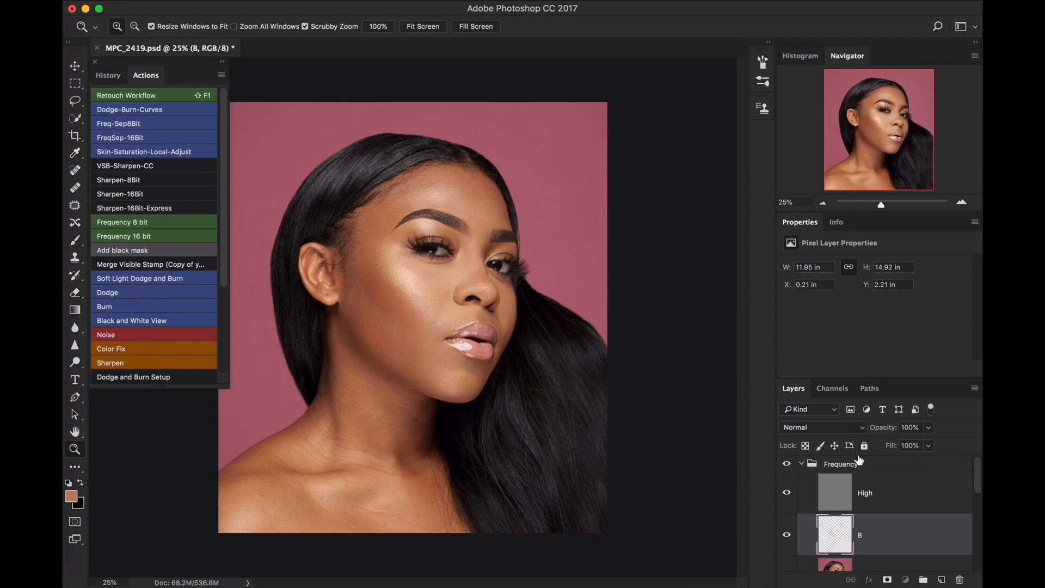
pyautogui.click(858, 456)
pyautogui.press('super+alt+shift+e')
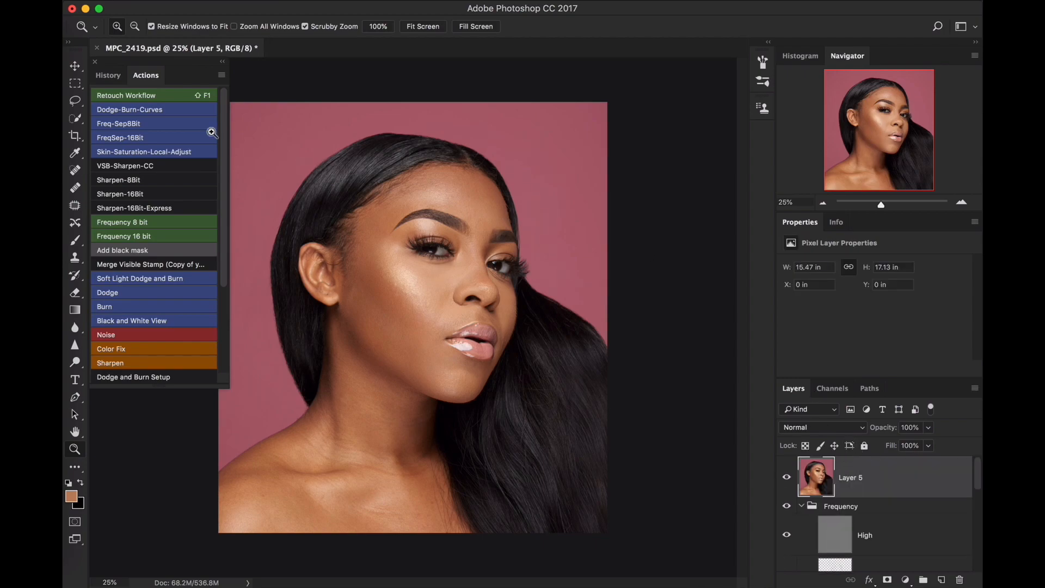
pyautogui.click(174, 379)
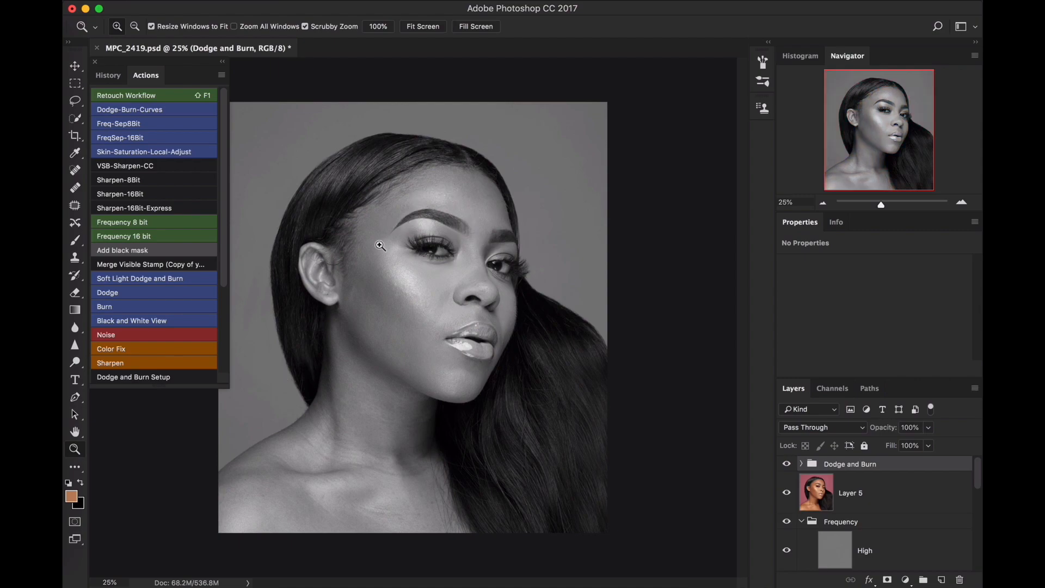
# Expand the Dodge and Burn group and target the Dodge layer's mask with the Brush at 1% flow
pyautogui.moveTo(379, 245); pyautogui.dragTo(452, 215)
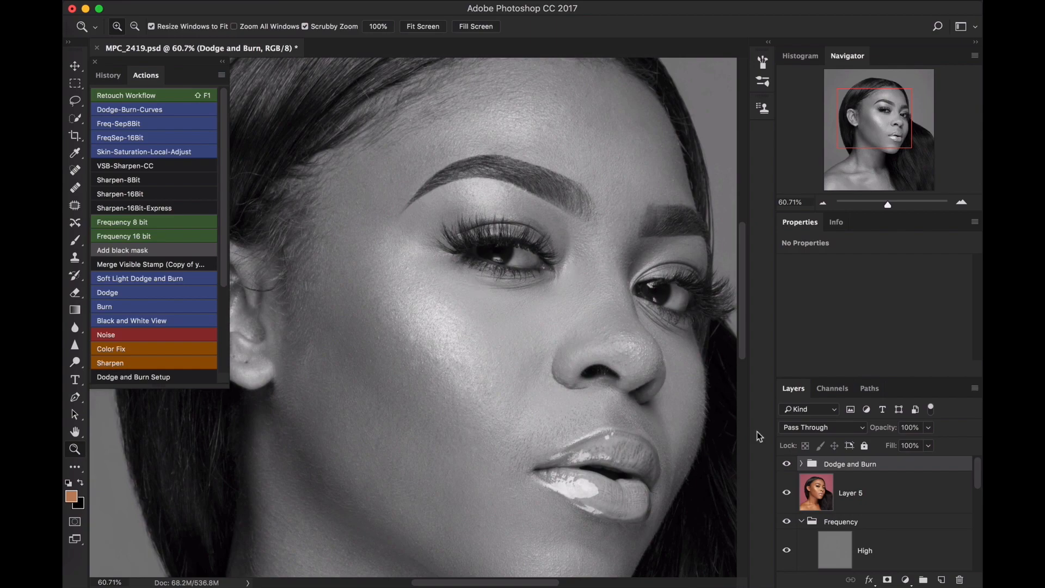
pyautogui.click(801, 464)
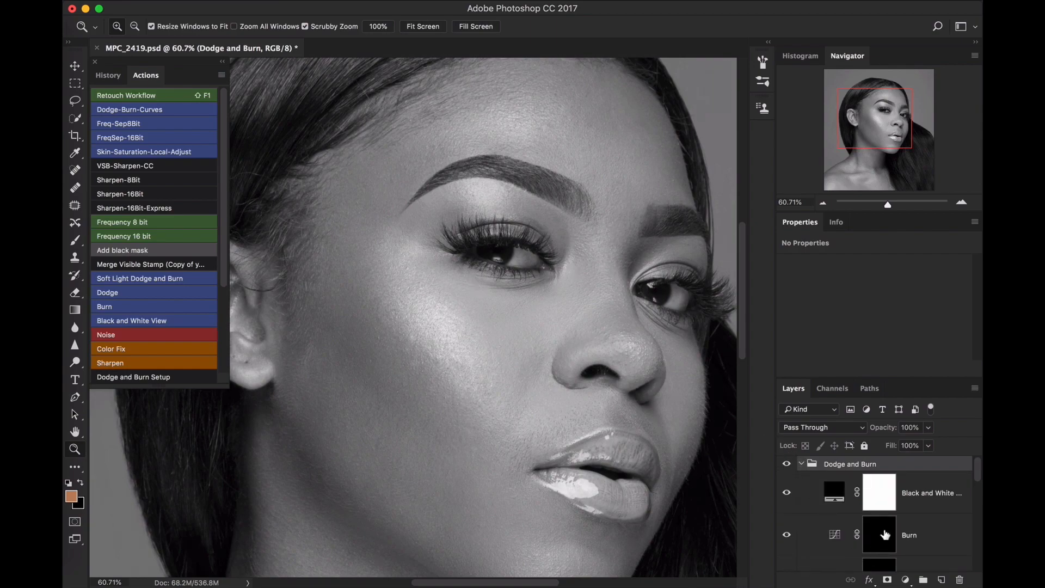
pyautogui.scroll(-2, 871, 522)
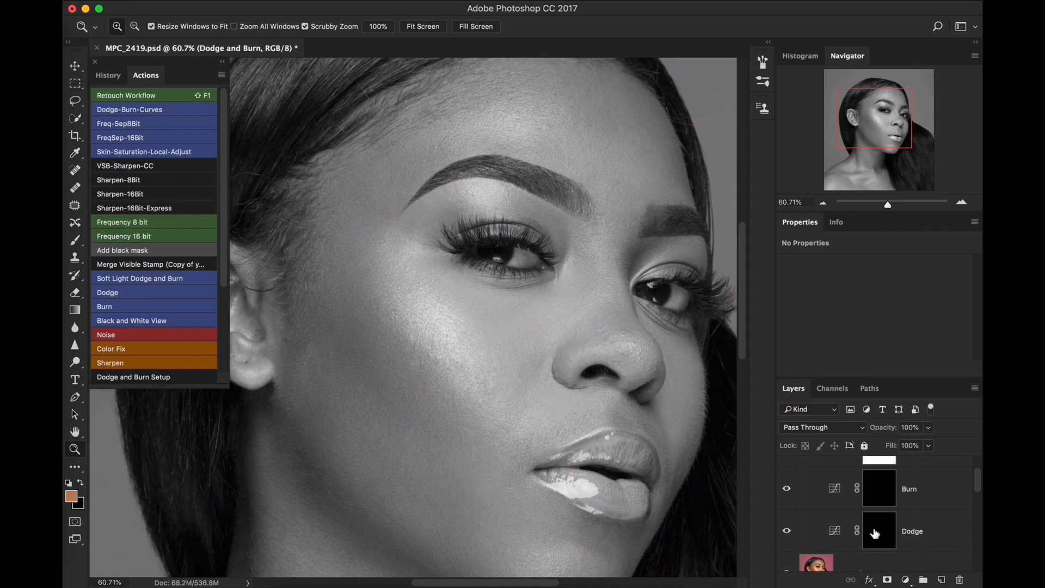
pyautogui.click(871, 530)
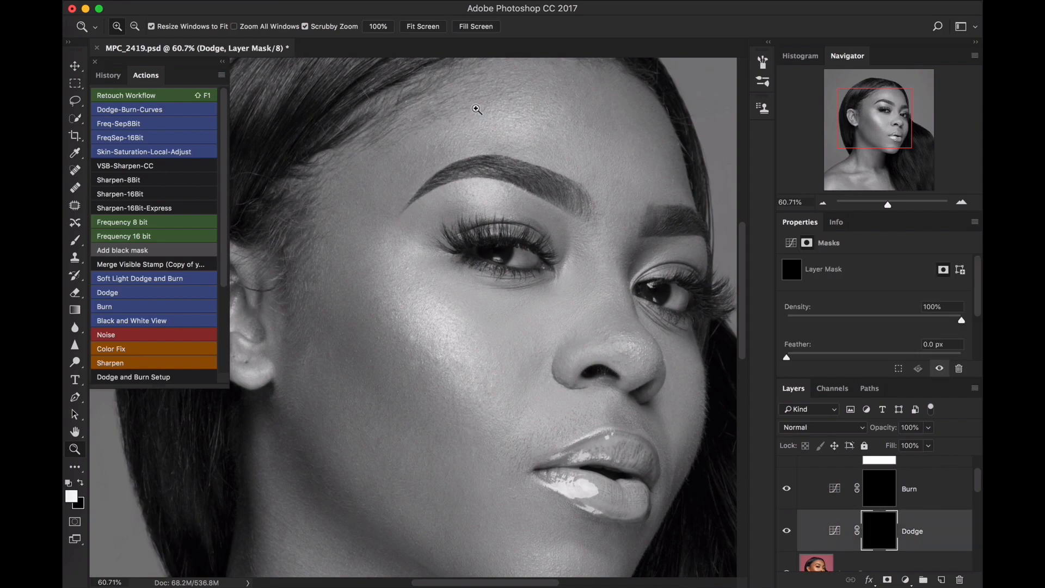
pyautogui.press('b')
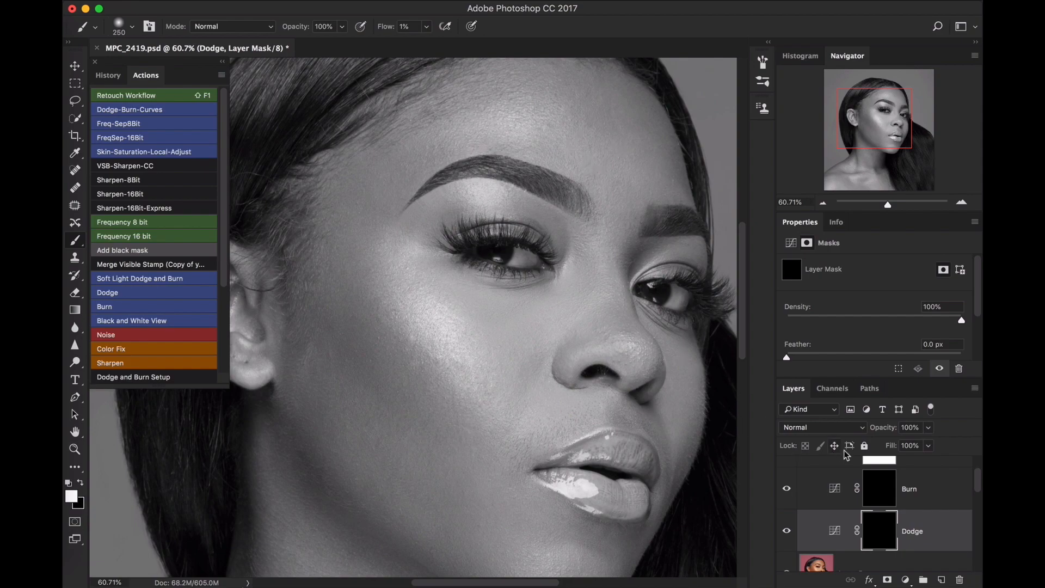
# Add a Noise layer above the Black and White help layer with the Noise action
pyautogui.scroll(3, 979, 480)
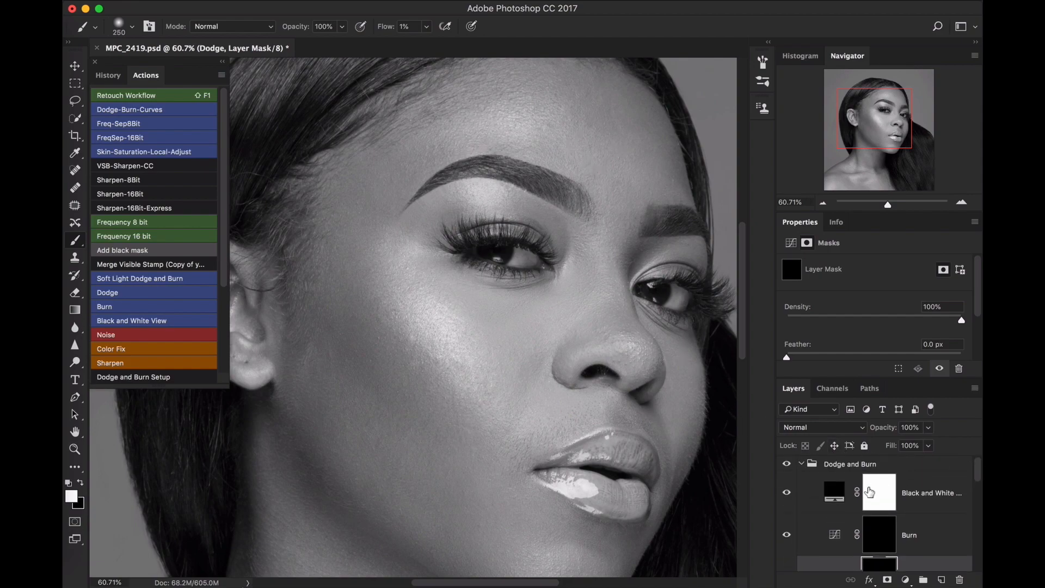
pyautogui.click(874, 492)
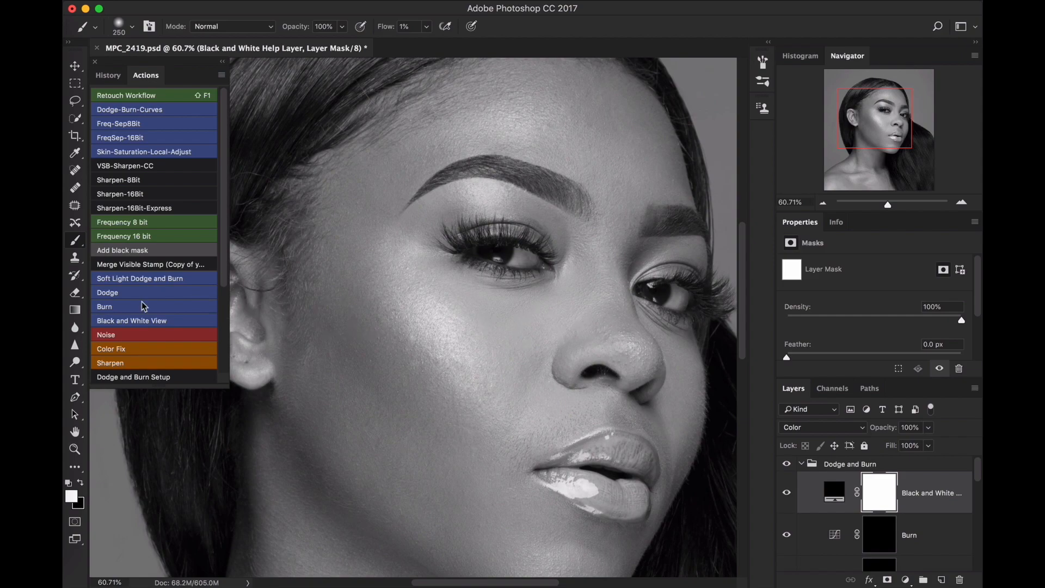
pyautogui.click(163, 337)
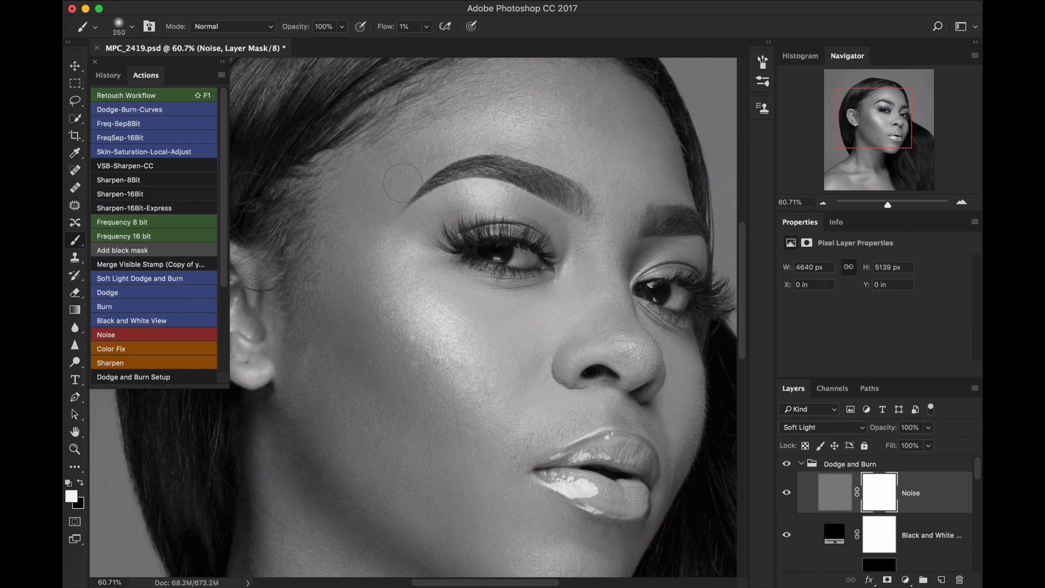
# Lighten the uneven dark patches on the forehead by painting the Dodge mask in white with a 90 px brush
pyautogui.press('z')
pyautogui.click(406, 164)
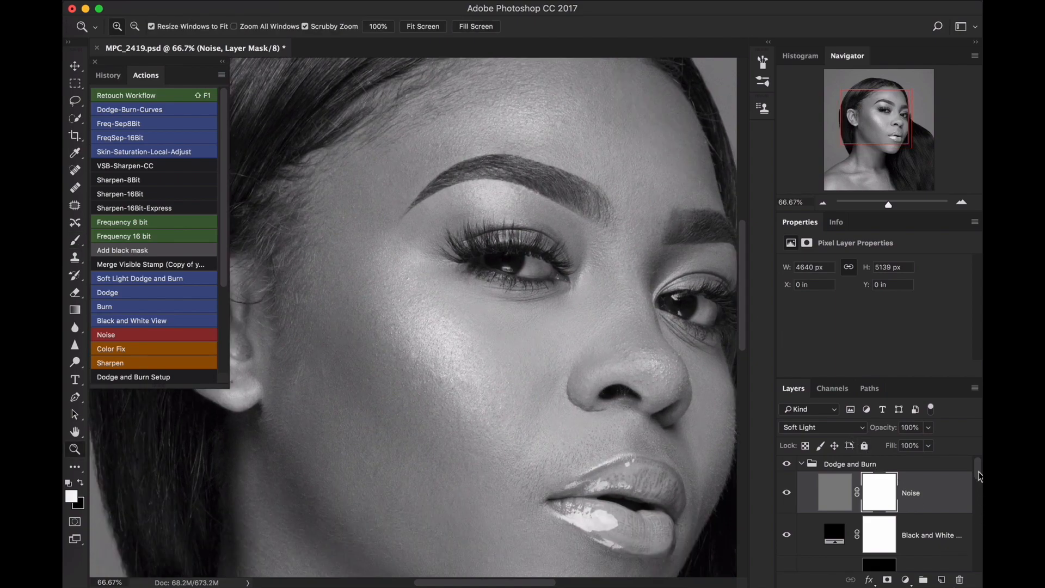
pyautogui.scroll(-1, 978, 475)
pyautogui.scroll(-1, 975, 482)
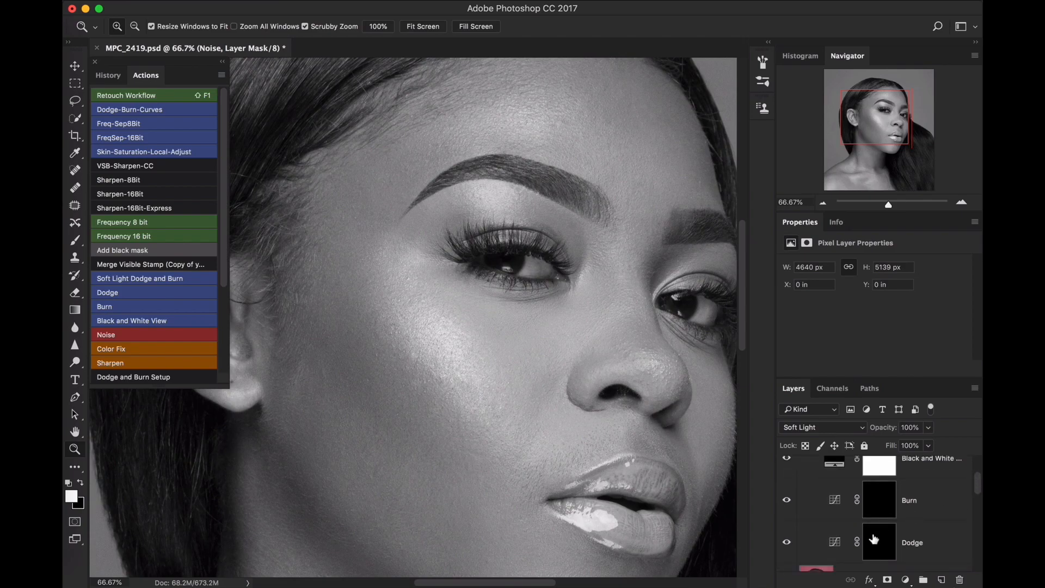
pyautogui.click(873, 539)
pyautogui.press('b')
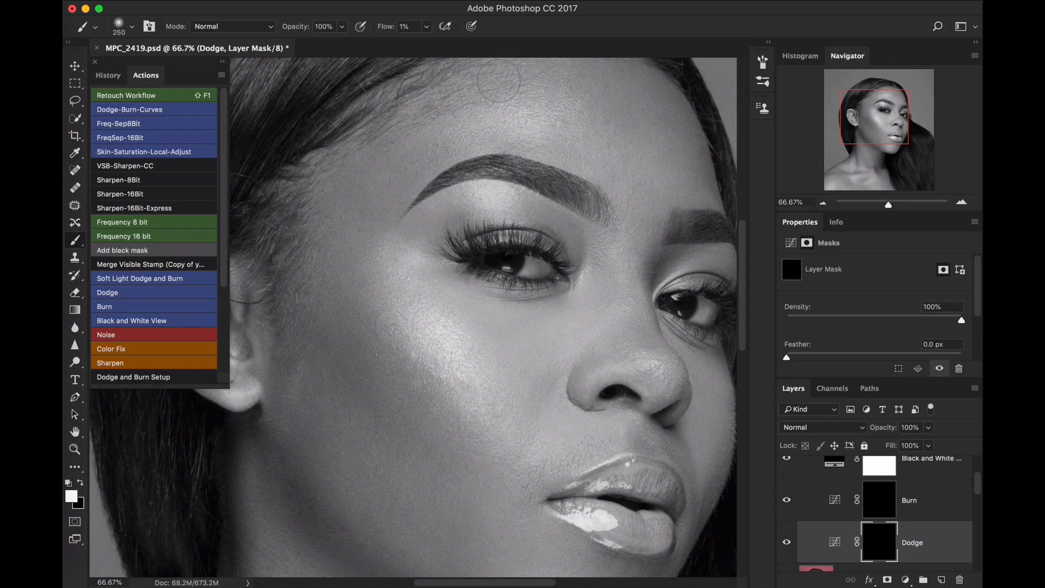
pyautogui.press('[')
pyautogui.press('[')
pyautogui.press('[')
pyautogui.press('[')
pyautogui.press('[')
pyautogui.press('[')
pyautogui.press('[')
pyautogui.press('[')
pyautogui.scroll(2, 513, 102)
pyautogui.hscroll(2, 513, 103)
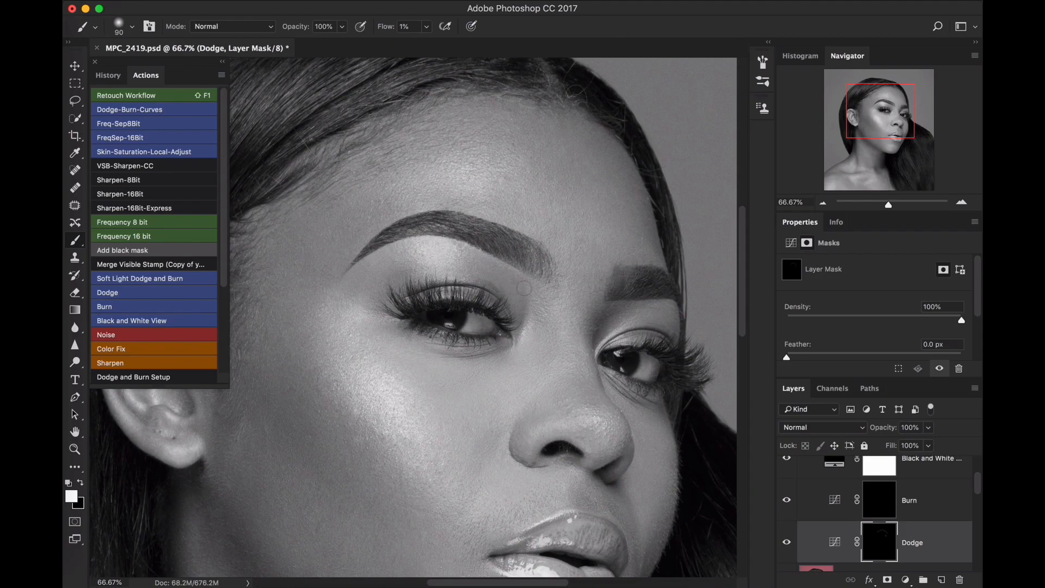
# Dodge the small dark patches beneath the near eyebrow, over the cheek and around the nose, adjusting the brush size
pyautogui.moveTo(421, 263); pyautogui.dragTo(399, 278)
pyautogui.moveTo(293, 395)
pyautogui.mouseDown()
pyautogui.moveTo(281, 417)
pyautogui.moveTo(255, 398)
pyautogui.moveTo(259, 447)
pyautogui.moveTo(254, 394)
pyautogui.moveTo(270, 436)
pyautogui.moveTo(247, 432)
pyautogui.moveTo(244, 469)
pyautogui.moveTo(252, 426)
pyautogui.moveTo(247, 462)
pyautogui.moveTo(227, 482)
pyautogui.moveTo(229, 465)
pyautogui.moveTo(219, 490)
pyautogui.moveTo(221, 434)
pyautogui.moveTo(214, 477)
pyautogui.moveTo(240, 479)
pyautogui.moveTo(241, 513)
pyautogui.moveTo(261, 449)
pyautogui.moveTo(261, 502)
pyautogui.moveTo(271, 428)
pyautogui.moveTo(266, 450)
pyautogui.moveTo(260, 408)
pyautogui.moveTo(283, 471)
pyautogui.moveTo(289, 455)
pyautogui.moveTo(306, 472)
pyautogui.moveTo(303, 412)
pyautogui.moveTo(313, 468)
pyautogui.moveTo(314, 449)
pyautogui.moveTo(300, 400)
pyautogui.moveTo(309, 441)
pyautogui.moveTo(337, 408)
pyautogui.moveTo(354, 456)
pyautogui.moveTo(372, 433)
pyautogui.moveTo(368, 468)
pyautogui.moveTo(443, 401)
pyautogui.mouseUp()
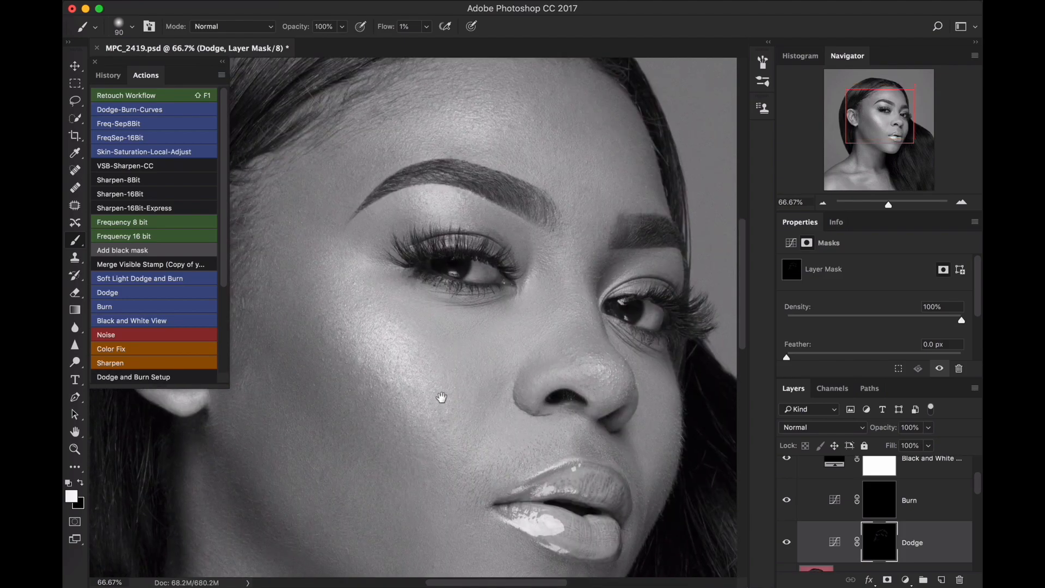
pyautogui.press('[')
pyautogui.press('[')
pyautogui.press('[')
pyautogui.press('[')
pyautogui.press(']')
pyautogui.press(']')
pyautogui.press(']')
pyautogui.press(']')
pyautogui.moveTo(564, 275)
pyautogui.mouseDown()
pyautogui.moveTo(579, 279)
pyautogui.moveTo(581, 293)
pyautogui.mouseUp()
# Lighten the dark patches on the lower cheek, beside the mouth and towards the ear on the Dodge mask
pyautogui.scroll(-5, 493, 319)
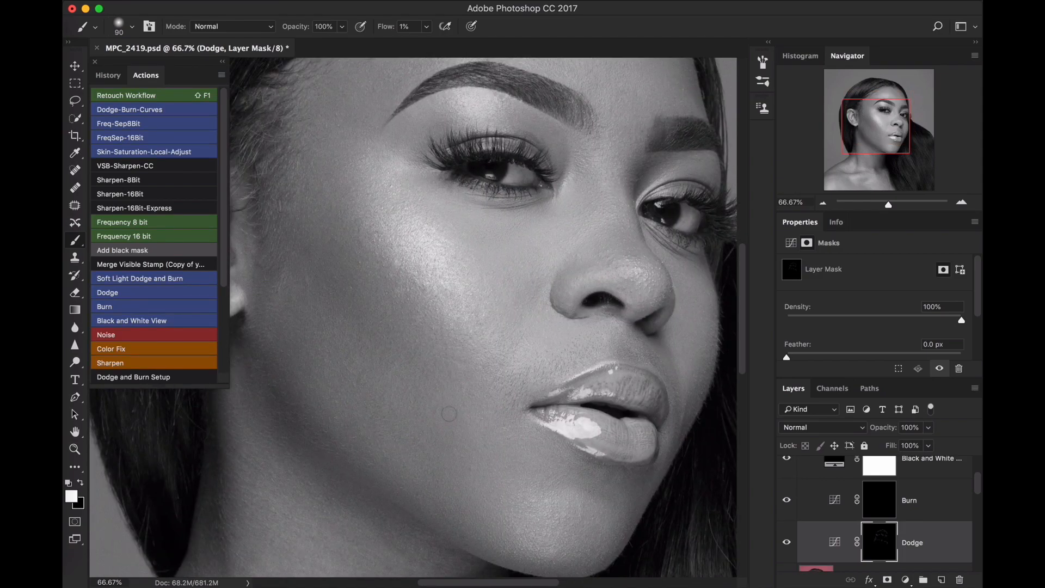
pyautogui.moveTo(436, 445); pyautogui.dragTo(443, 441)
pyautogui.moveTo(506, 390)
pyautogui.mouseDown()
pyautogui.moveTo(497, 415)
pyautogui.moveTo(496, 379)
pyautogui.mouseUp()
pyautogui.moveTo(289, 410); pyautogui.dragTo(342, 302)
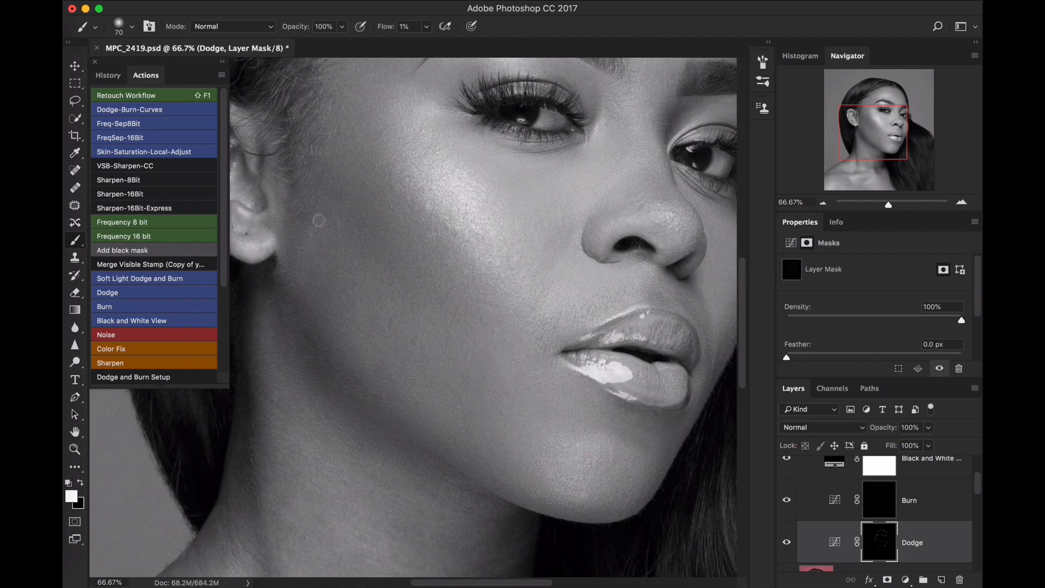
# Darken overly bright patches on the cheek and forehead by painting on the Burn layer's mask
pyautogui.click(881, 497)
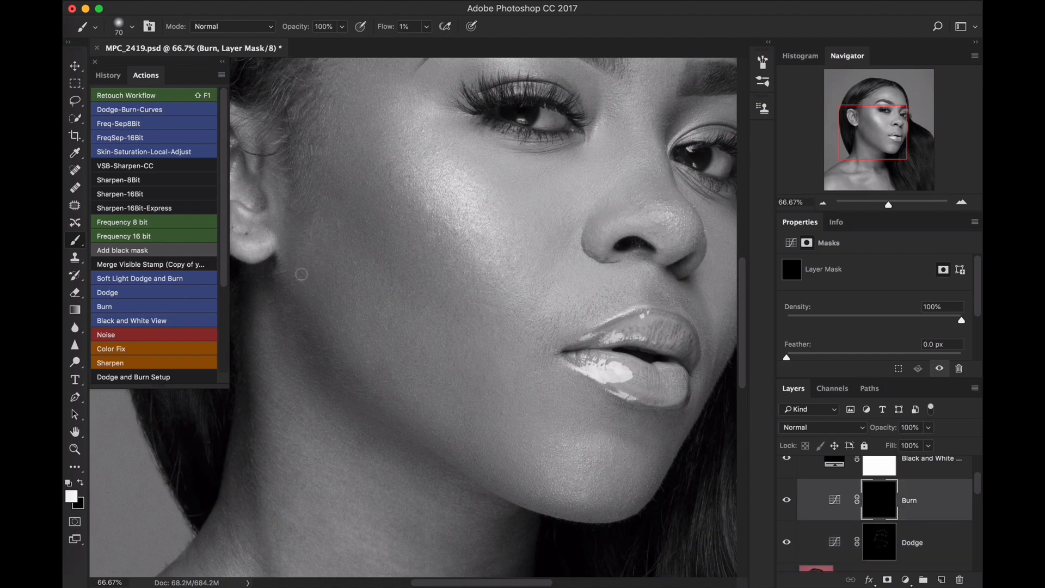
pyautogui.press('[')
pyautogui.moveTo(482, 188); pyautogui.dragTo(416, 312)
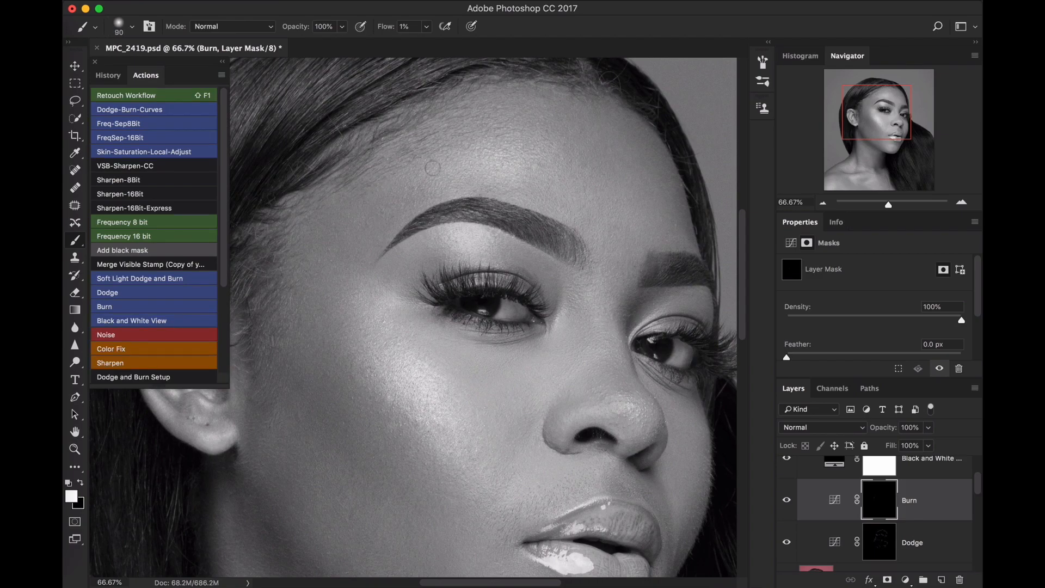
pyautogui.press(']')
pyautogui.press(']')
pyautogui.moveTo(528, 184)
pyautogui.mouseDown()
pyautogui.moveTo(483, 188)
pyautogui.moveTo(516, 167)
pyautogui.mouseUp()
# Return to the Dodge mask and refine remaining dark patches on the face with a 70 px brush
pyautogui.click(877, 543)
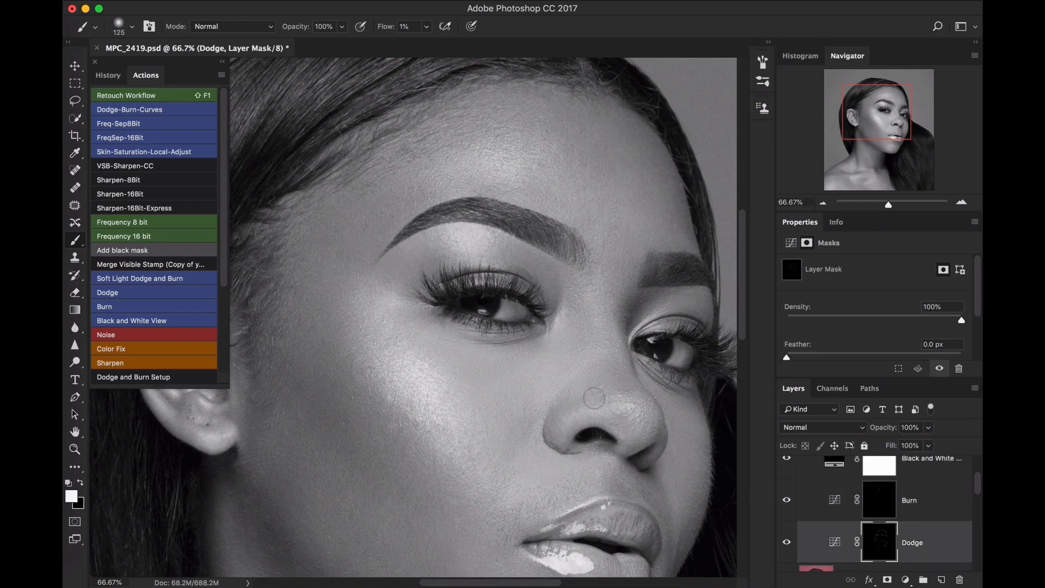
pyautogui.press('[')
pyautogui.press('[')
pyautogui.press('[')
pyautogui.press('[')
# Delete the Noise layer and toggle the Dodge and Burn group's visibility to compare before and after
pyautogui.scroll(3, 973, 485)
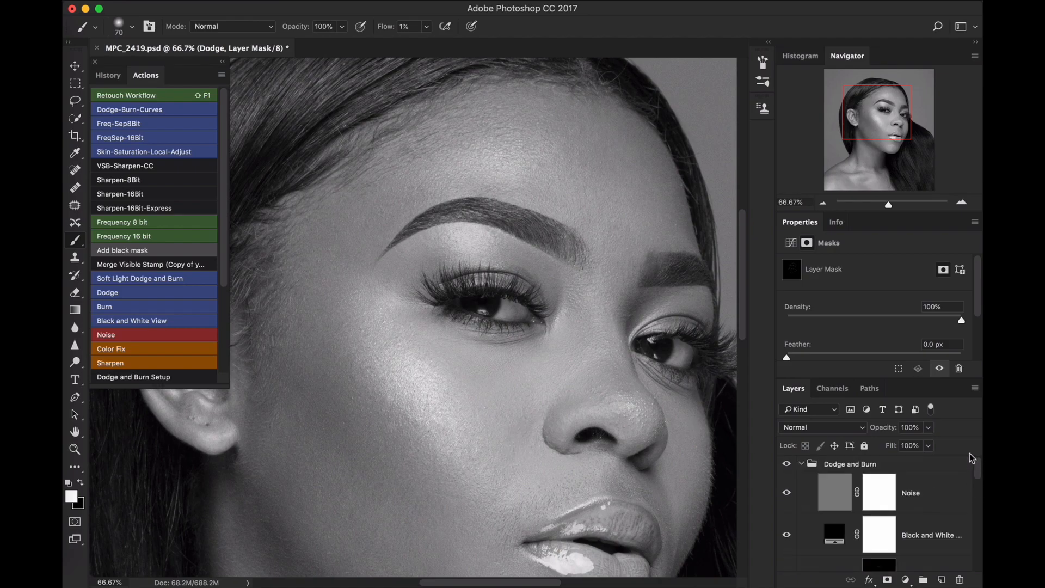
pyautogui.click(877, 490)
pyautogui.press('BackSpace')
pyautogui.click(786, 463)
pyautogui.click(787, 464)
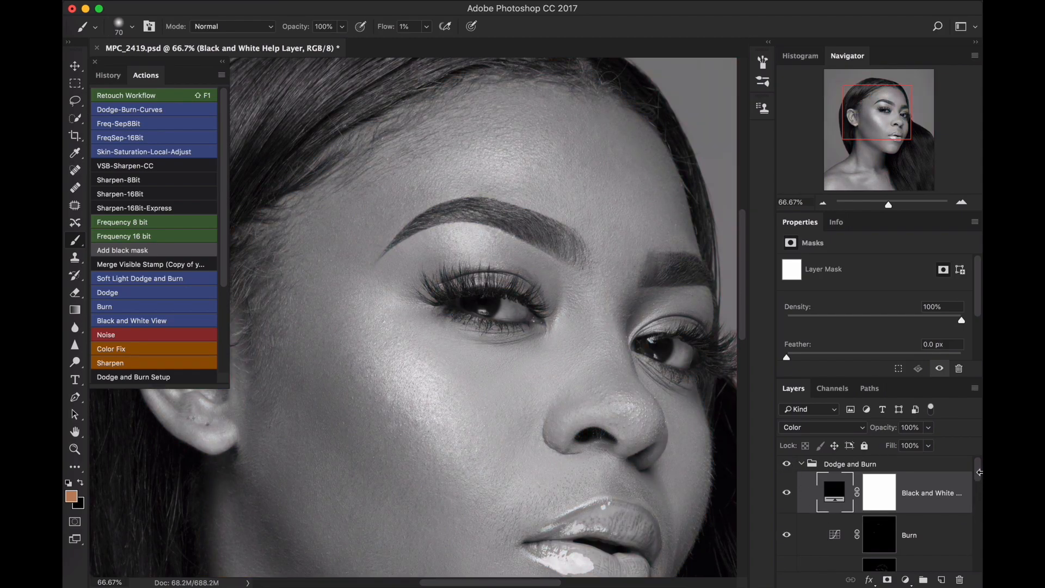
# Toggle the Dodge layer's visibility to compare the skin before and after
pyautogui.scroll(-2, 800, 500)
pyautogui.click(786, 530)
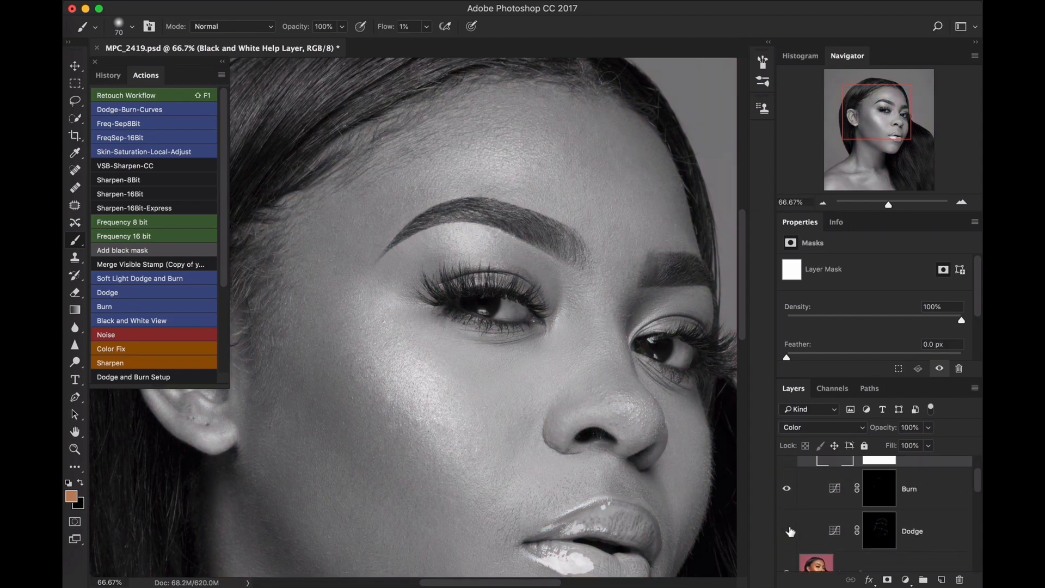
pyautogui.click(794, 529)
pyautogui.click(797, 529)
pyautogui.click(789, 531)
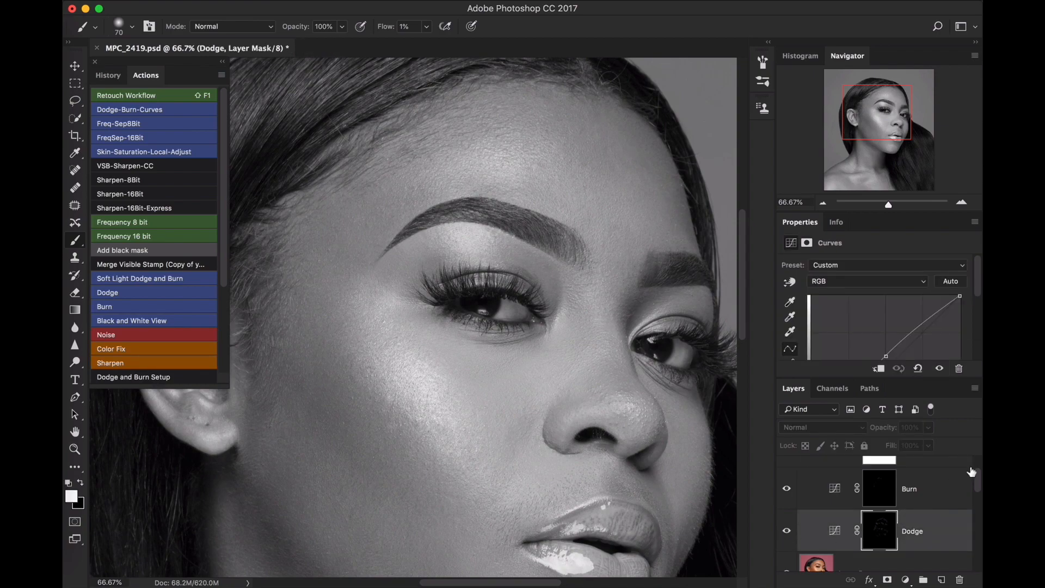
# Delete the Black and White help layer from the Dodge and Burn group
pyautogui.scroll(2, 978, 458)
pyautogui.click(876, 494)
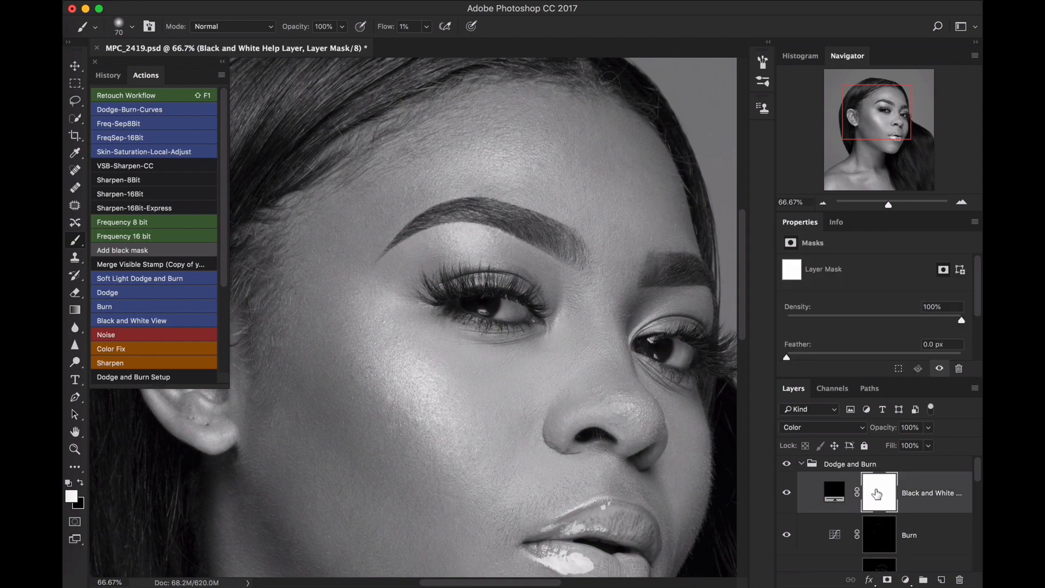
pyautogui.press('BackSpace')
# Stamp all visible layers into a new layer above the Dodge and Burn group and delete the extra group above it
pyautogui.click(873, 463)
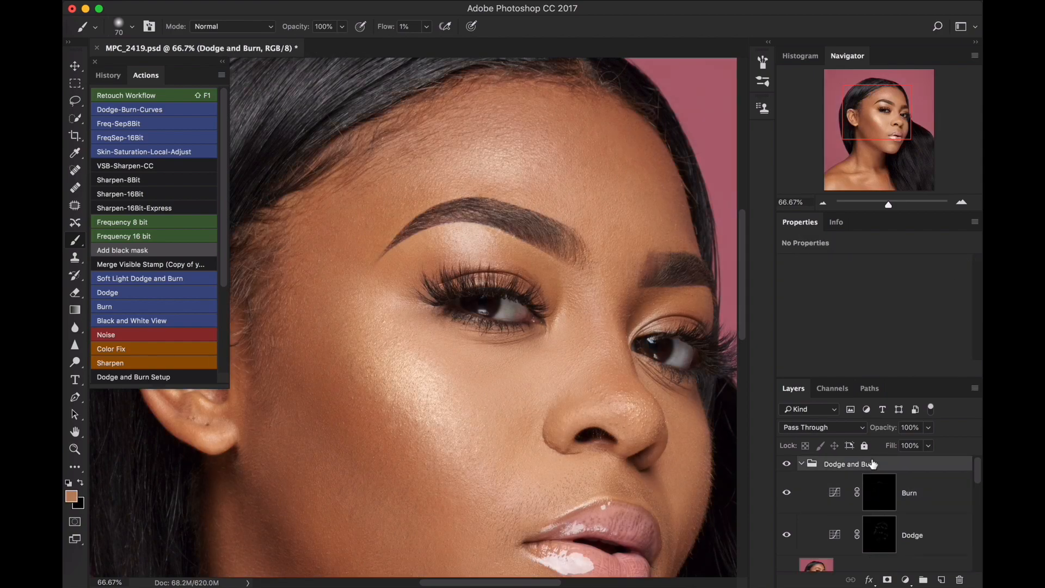
pyautogui.press('super+alt+shift+e')
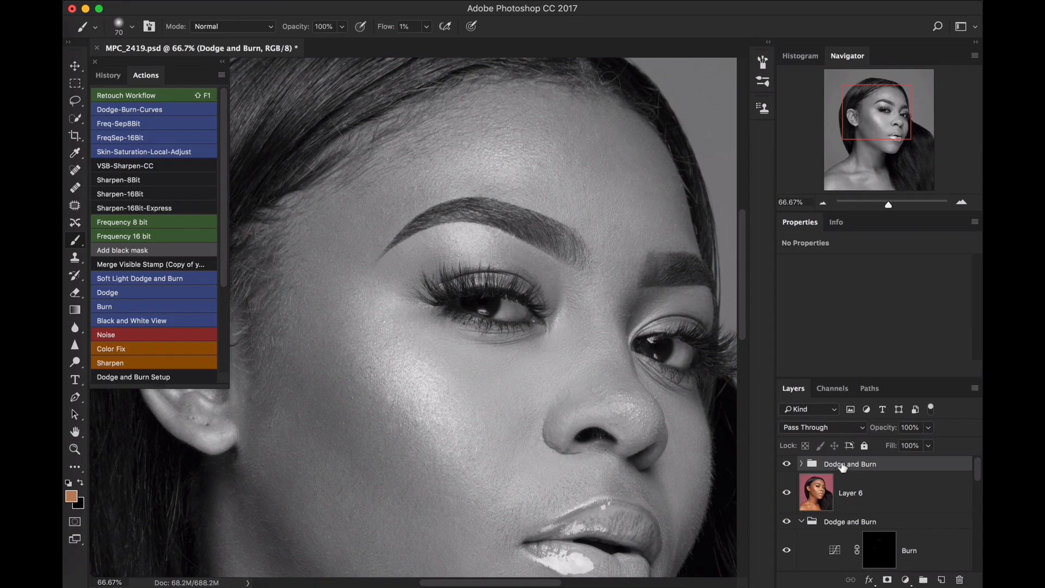
pyautogui.press('Delete')
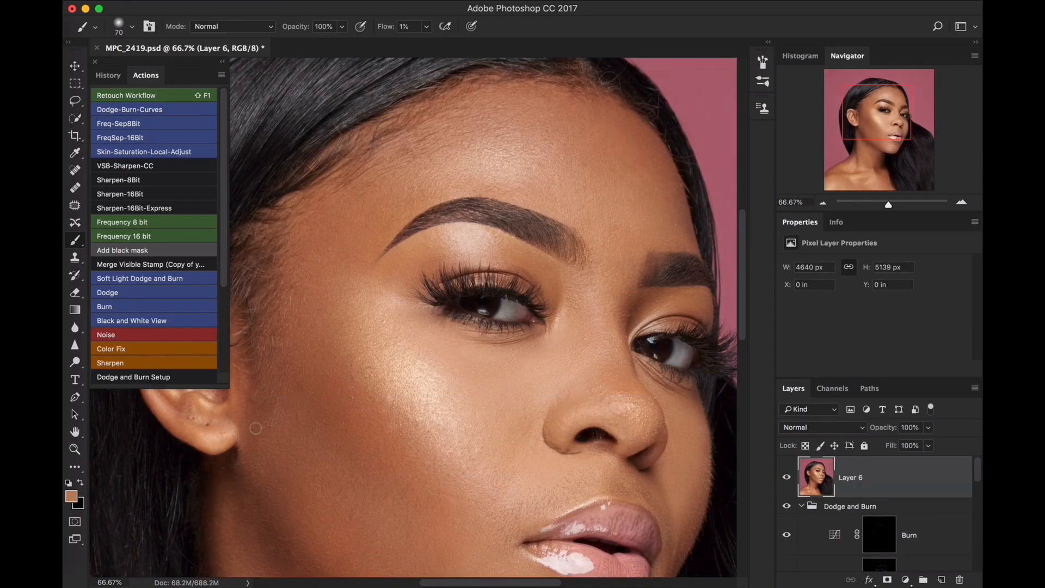
# Heal the dark spots on the earlobe with a 25 px Healing Brush on the merged layer
pyautogui.press('z')
pyautogui.click(215, 424)
pyautogui.click(212, 424)
pyautogui.click(212, 425)
pyautogui.moveTo(228, 418); pyautogui.dragTo(417, 445)
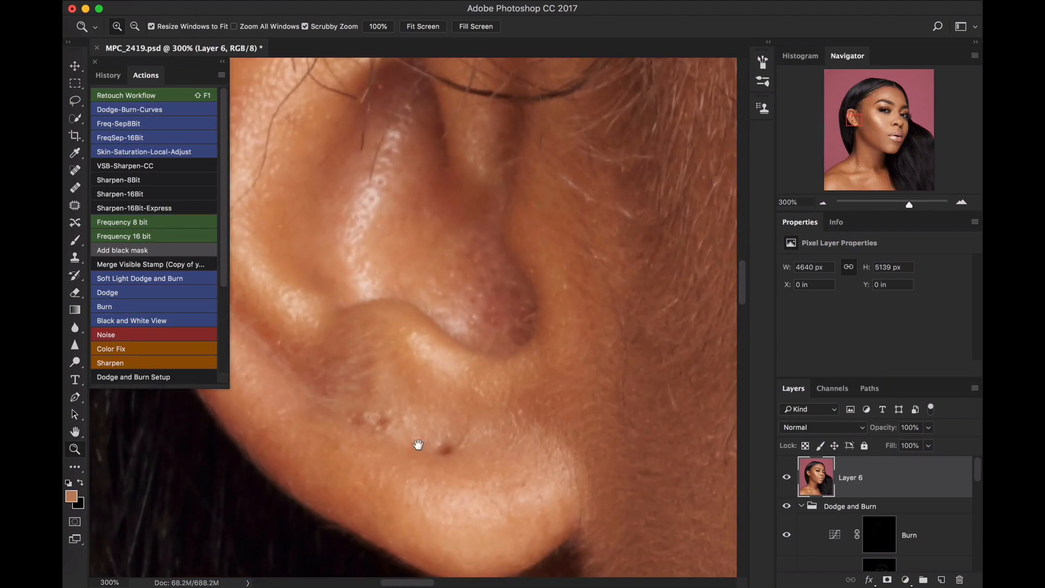
pyautogui.press('j')
pyautogui.click(449, 438)
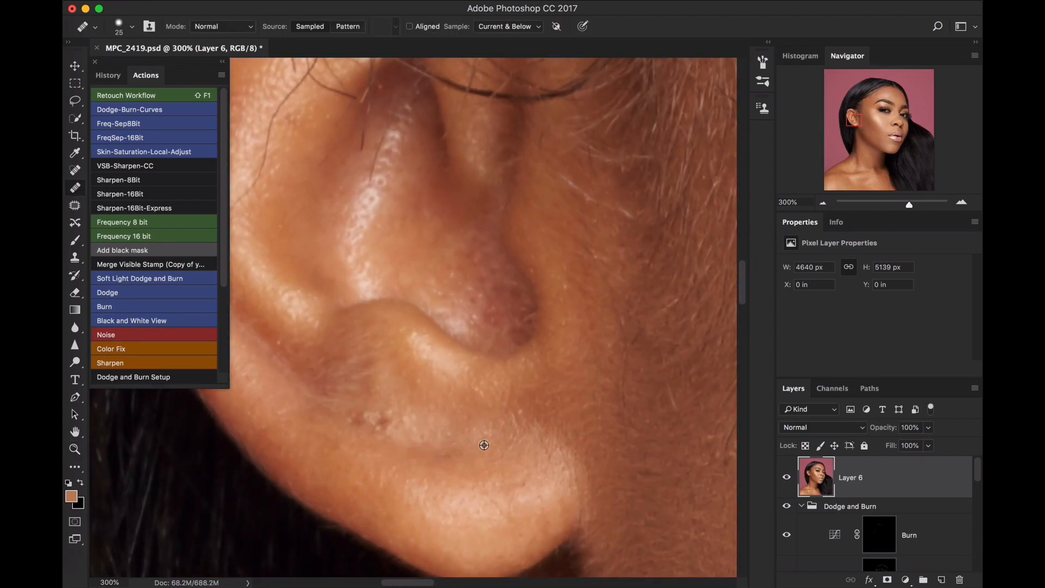
pyautogui.keyDown('alt'); pyautogui.click(392, 431); pyautogui.keyUp('alt')
pyautogui.moveTo(354, 423)
pyautogui.mouseDown()
pyautogui.moveTo(403, 422)
pyautogui.moveTo(361, 413)
pyautogui.moveTo(408, 425)
pyautogui.moveTo(386, 422)
pyautogui.mouseUp()
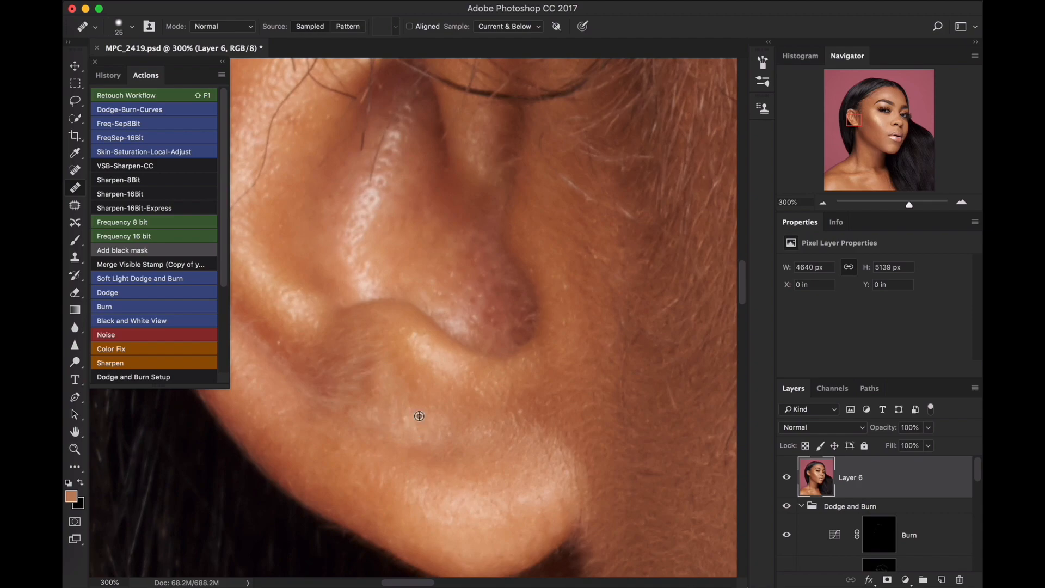
# Compare the whole retouched portrait with the original by toggling all layers except the Background
pyautogui.press('z')
pyautogui.moveTo(469, 396); pyautogui.dragTo(444, 397)
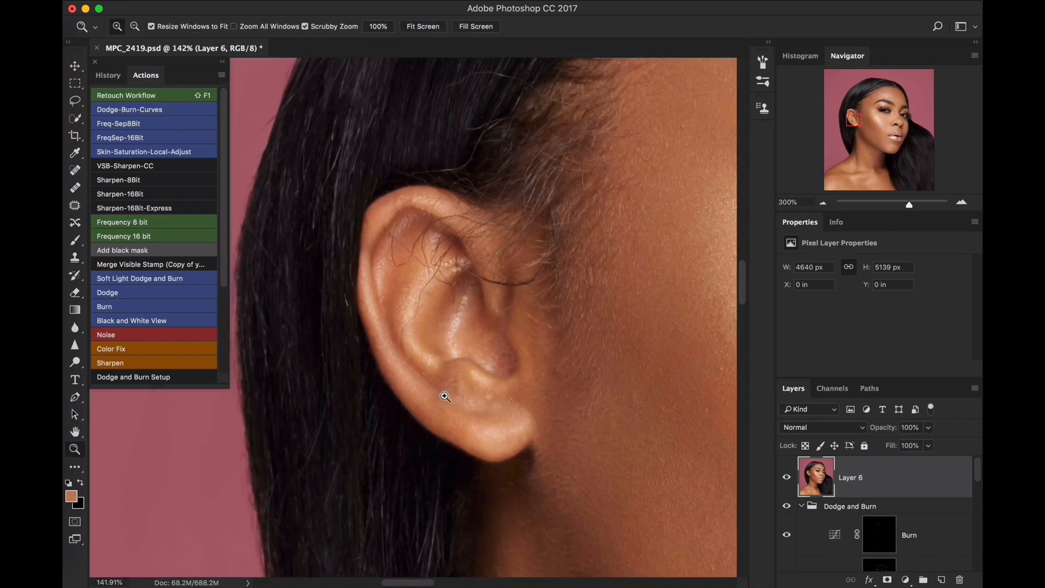
pyautogui.moveTo(520, 379); pyautogui.dragTo(414, 370)
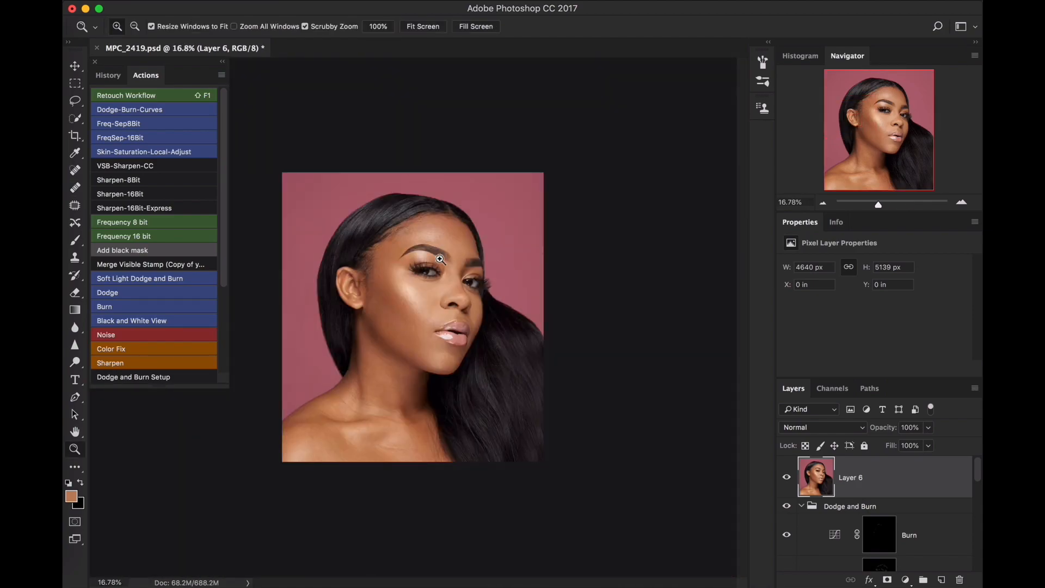
pyautogui.moveTo(440, 258); pyautogui.dragTo(484, 258)
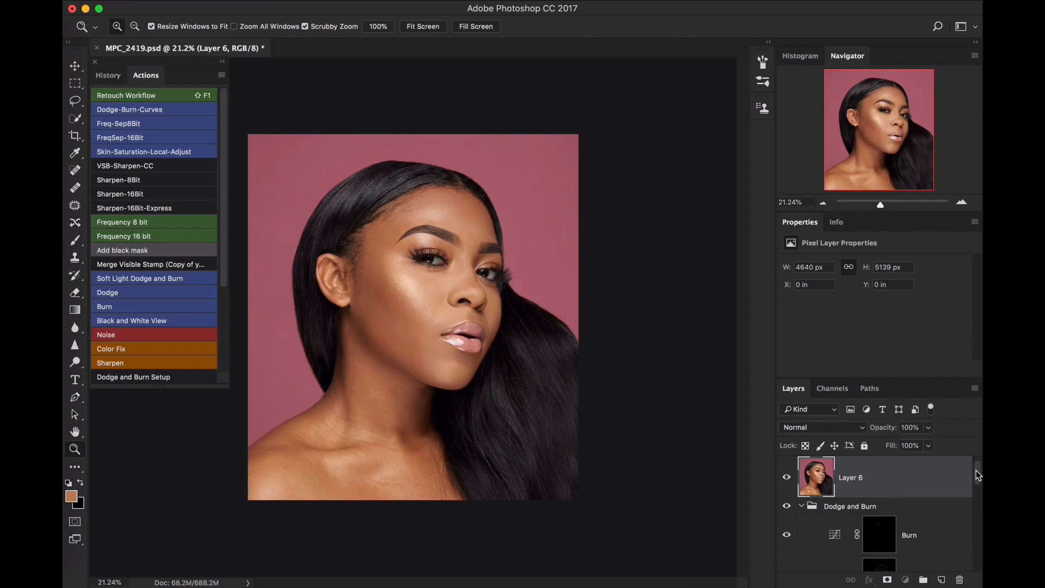
pyautogui.moveTo(975, 470); pyautogui.dragTo(976, 558)
pyautogui.keyDown('alt'); pyautogui.click(786, 553); pyautogui.keyUp('alt')
pyautogui.keyDown('alt'); pyautogui.click(786, 553); pyautogui.keyUp('alt')
pyautogui.keyDown('alt'); pyautogui.click(787, 552); pyautogui.keyUp('alt')
pyautogui.keyDown('alt'); pyautogui.click(787, 552); pyautogui.keyUp('alt')
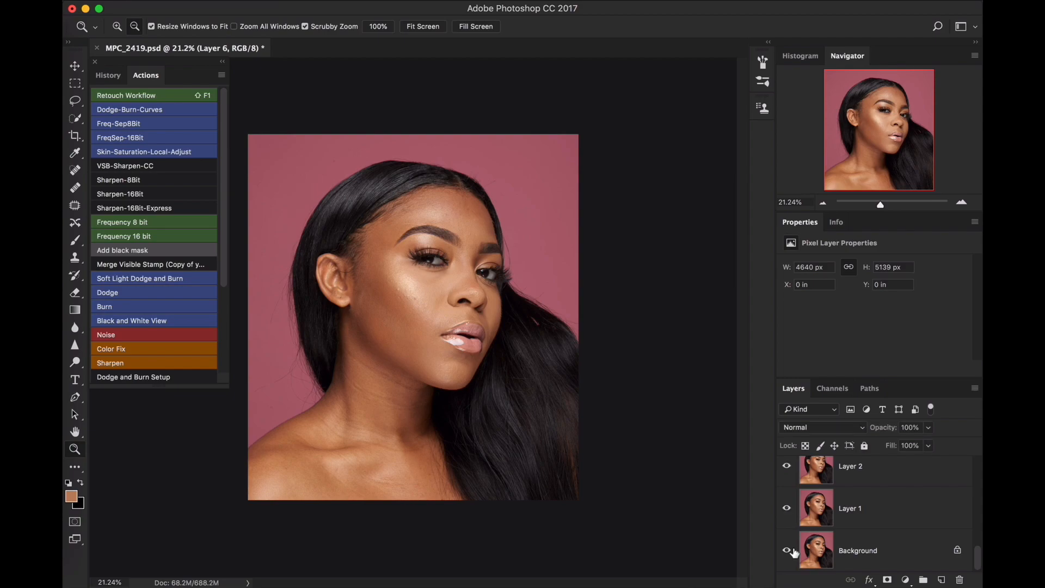
pyautogui.moveTo(978, 551); pyautogui.dragTo(842, 464)
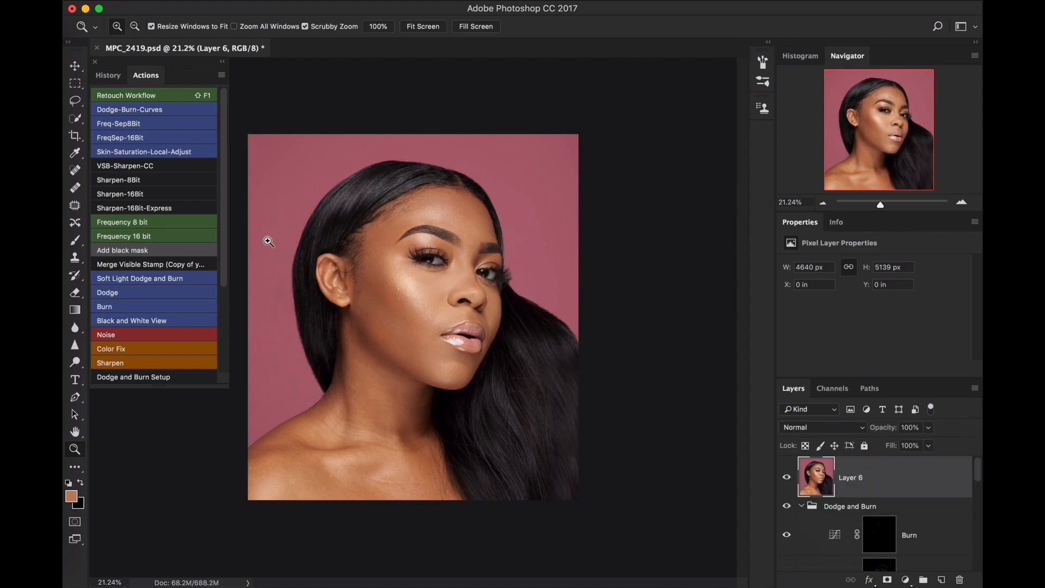
# Stamp the visible layers into a new layer and run the Dodge and Burn Setup action above it
pyautogui.press('super+alt+shift+e')
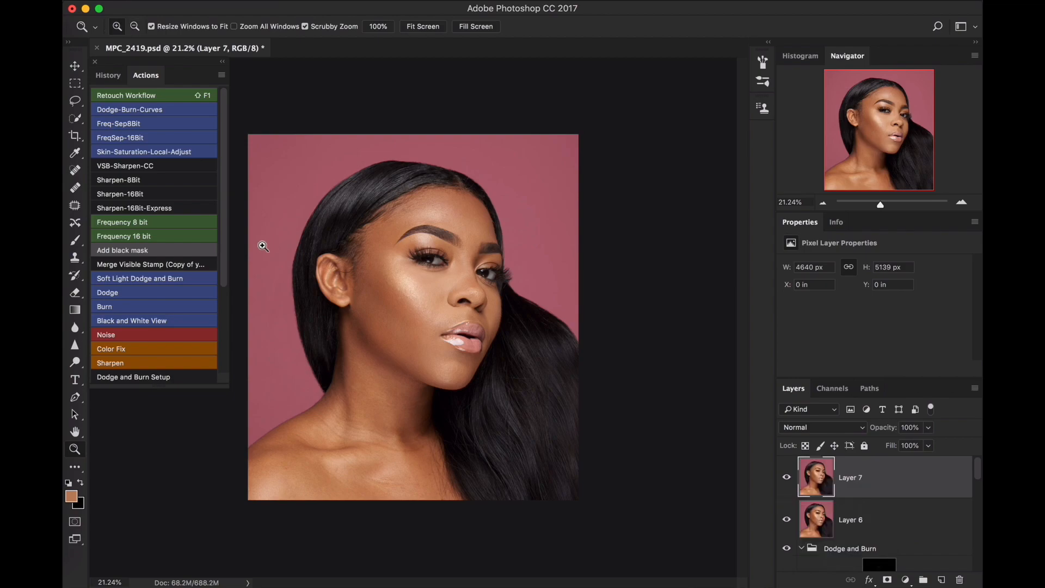
pyautogui.click(160, 379)
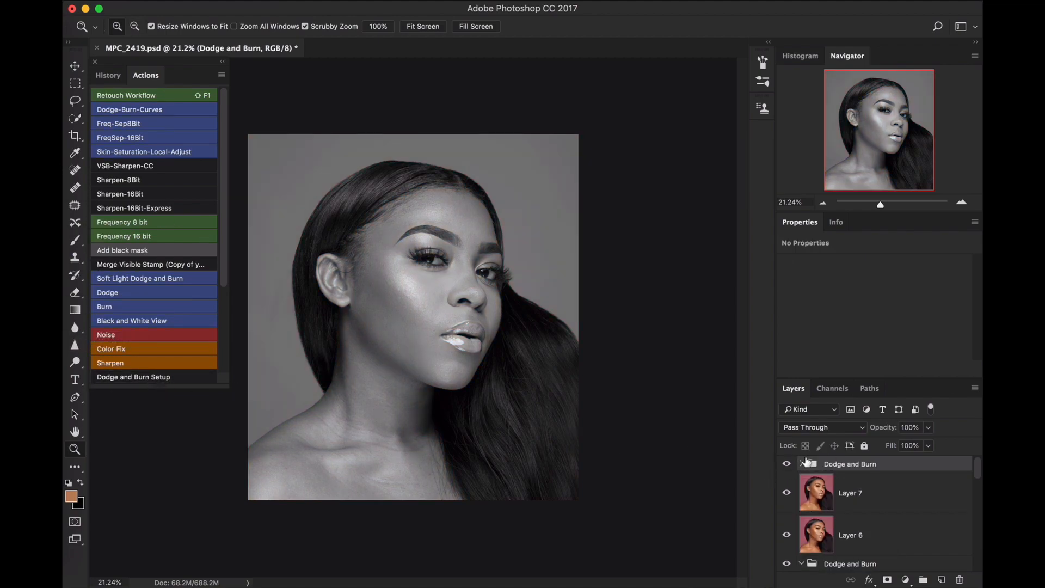
pyautogui.click(806, 464)
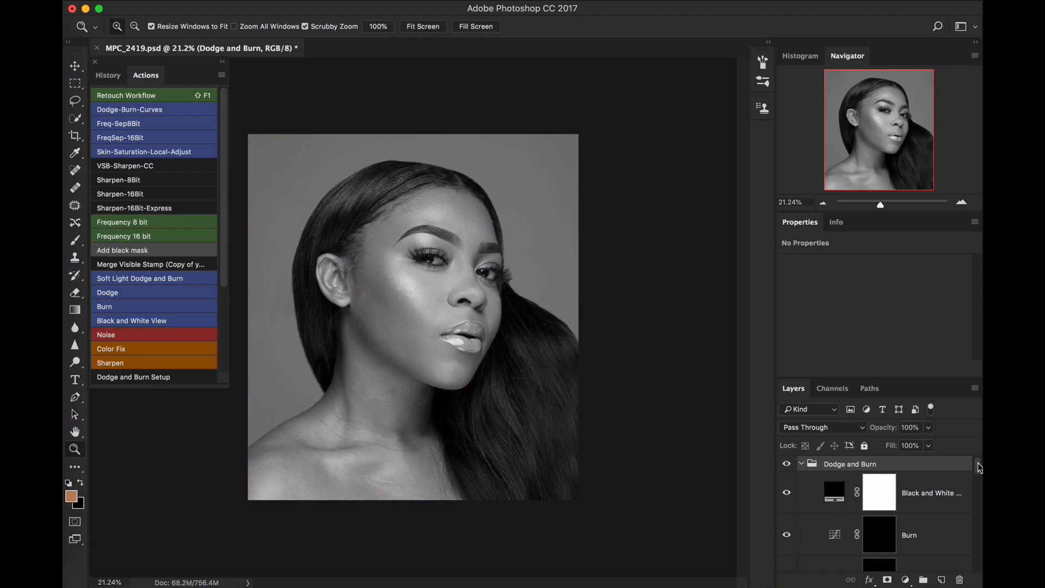
# Brighten the forehead highlight on the new Dodge layer's mask with an enlarged brush at 3% flow
pyautogui.moveTo(978, 467); pyautogui.dragTo(978, 478)
pyautogui.click(879, 517)
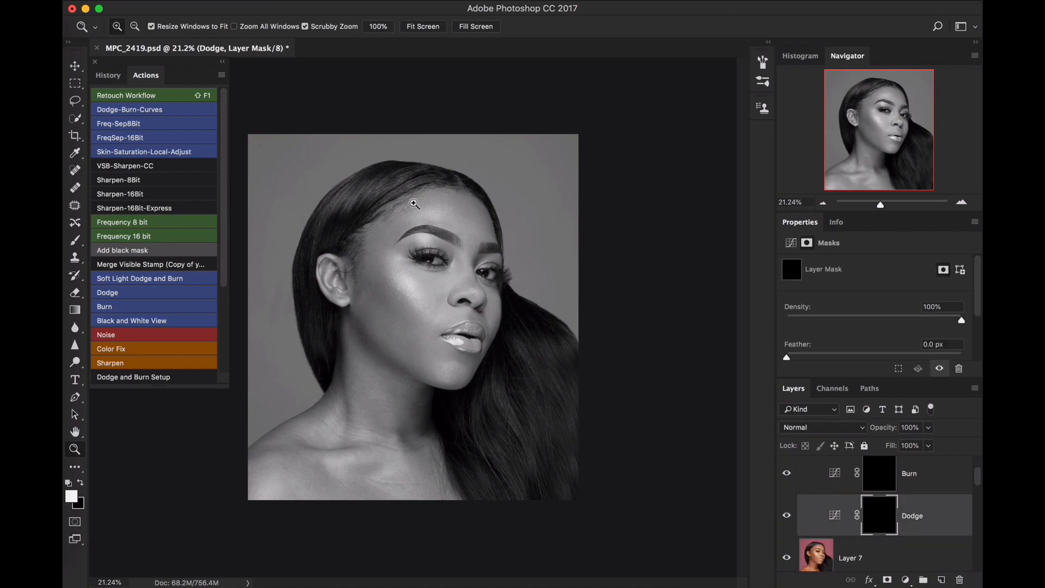
pyautogui.click(465, 211)
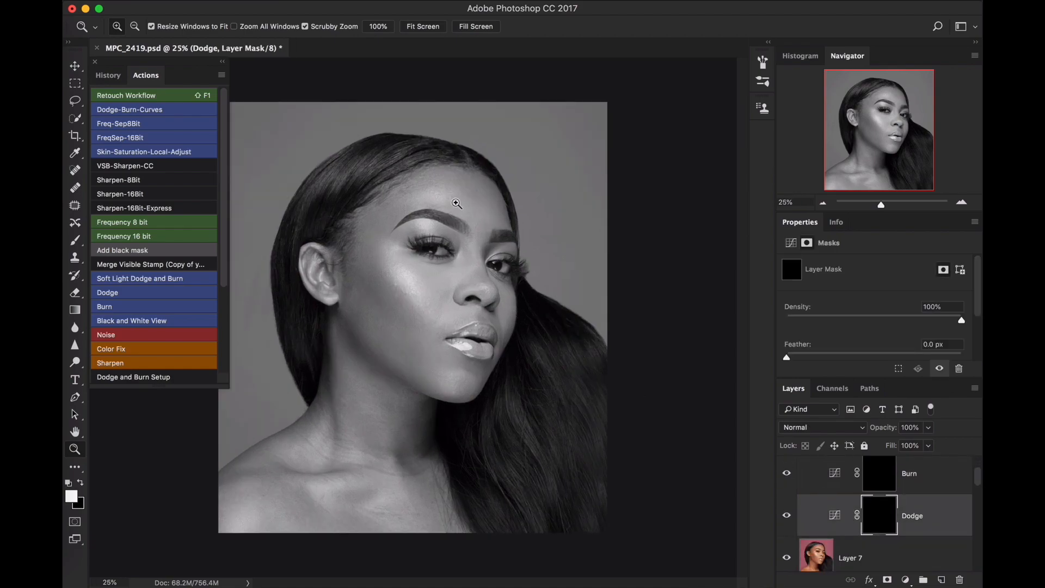
pyautogui.click(456, 202)
pyautogui.moveTo(454, 209); pyautogui.dragTo(499, 156)
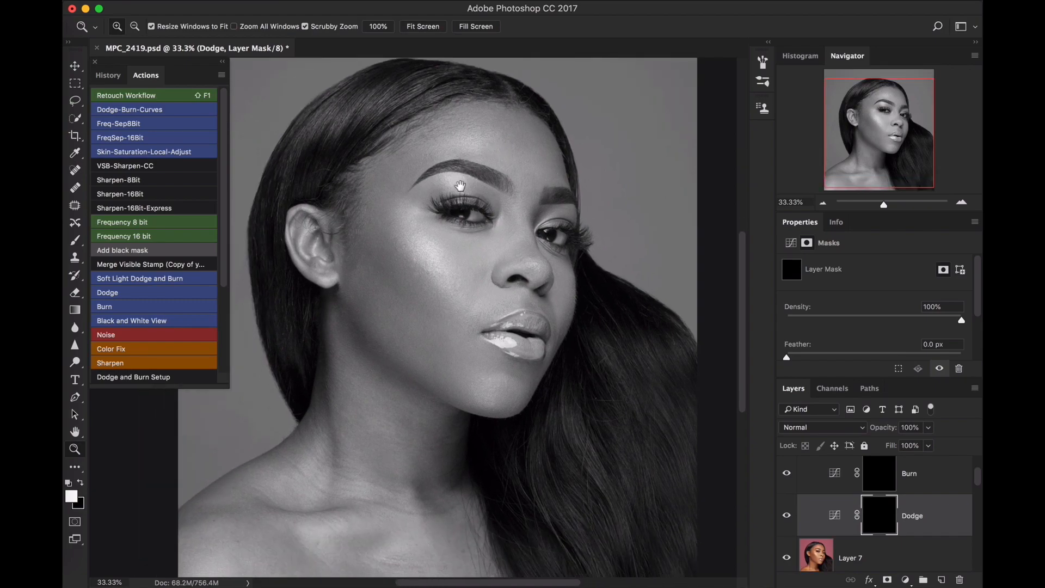
pyautogui.press('b')
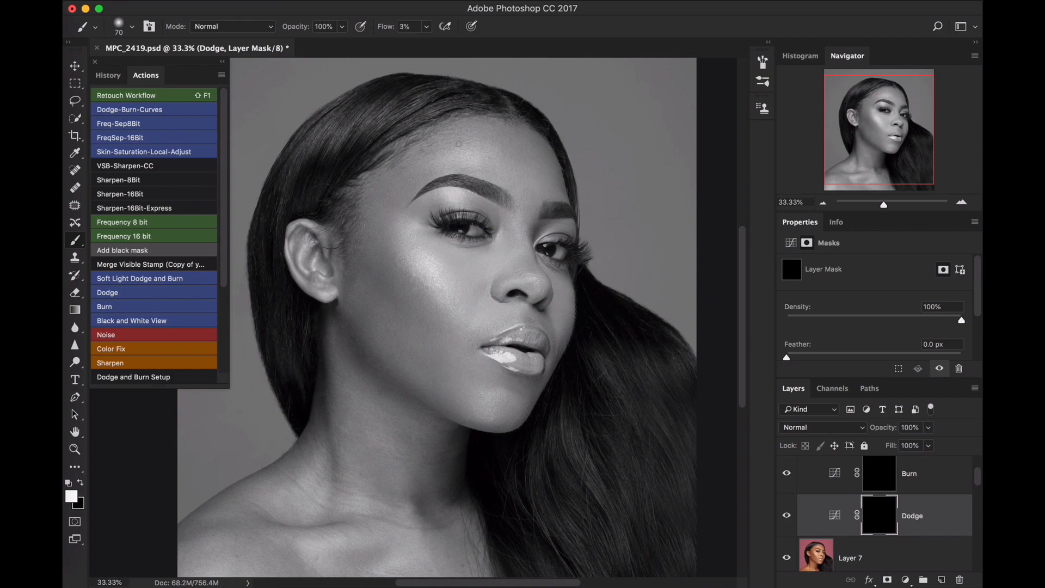
pyautogui.press(']')
pyautogui.press(']')
pyautogui.press(']')
pyautogui.press(']')
pyautogui.press(']')
pyautogui.moveTo(438, 159); pyautogui.dragTo(469, 156)
# Brighten the cheekbone highlight on the Dodge mask with an adjusted brush size
pyautogui.press(']')
pyautogui.press('[')
pyautogui.press('[')
pyautogui.press('[')
pyautogui.press('[')
pyautogui.press('[')
pyautogui.press('[')
pyautogui.press(']')
pyautogui.press(']')
pyautogui.press(']')
pyautogui.press(']')
pyautogui.moveTo(430, 286); pyautogui.dragTo(415, 256)
# Brighten the shoulder and upper chest highlights on the Dodge mask, adapting the brush size to each area
pyautogui.press('[')
pyautogui.press('[')
pyautogui.press(']')
pyautogui.press(']')
pyautogui.press(']')
pyautogui.press('[')
pyautogui.press('[')
pyautogui.press('[')
pyautogui.press('[')
pyautogui.press('[')
pyautogui.press(']')
pyautogui.press(']')
pyautogui.press(']')
pyautogui.press(']')
pyautogui.press(']')
pyautogui.press(']')
pyautogui.press('[')
pyautogui.moveTo(284, 496); pyautogui.dragTo(295, 504)
pyautogui.press('[')
pyautogui.press(']')
pyautogui.press(']')
pyautogui.moveTo(271, 551); pyautogui.dragTo(299, 564)
pyautogui.press('[')
pyautogui.press('[')
# Darken the hollow below the cheekbone on the Burn layer's mask with a brush larger than 300 px
pyautogui.click(879, 472)
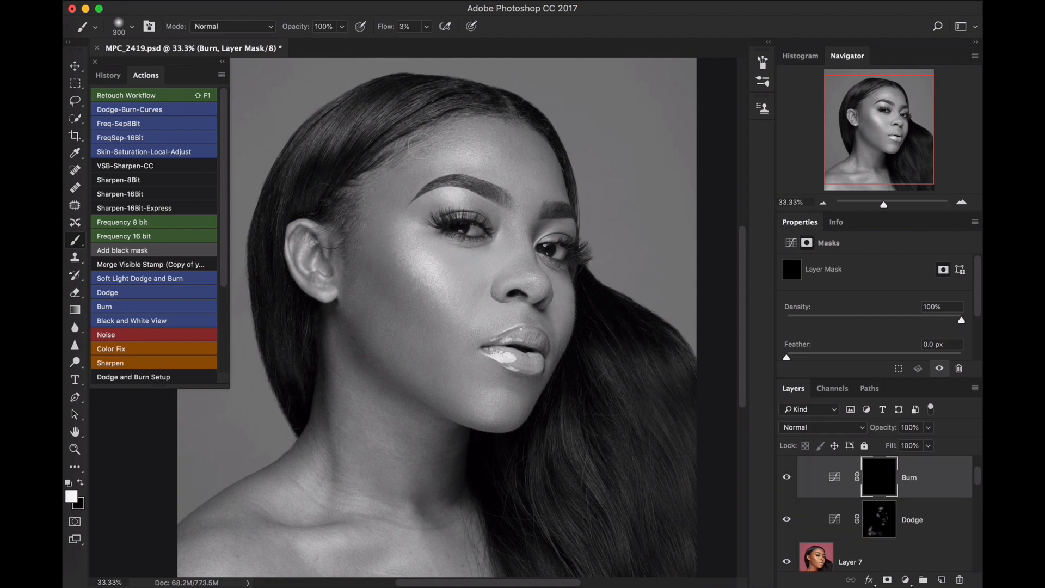
pyautogui.press(']')
pyautogui.moveTo(395, 321)
pyautogui.mouseDown()
pyautogui.moveTo(349, 240)
pyautogui.moveTo(417, 346)
pyautogui.moveTo(377, 289)
pyautogui.moveTo(409, 293)
pyautogui.moveTo(367, 270)
pyautogui.moveTo(399, 322)
pyautogui.moveTo(372, 303)
pyautogui.moveTo(418, 342)
pyautogui.mouseUp()
# Darken the jawline down to the chin on the Burn mask with a smaller brush
pyautogui.press('[')
pyautogui.press('[')
pyautogui.press('[')
pyautogui.moveTo(435, 412)
pyautogui.mouseDown()
pyautogui.moveTo(485, 429)
pyautogui.moveTo(536, 426)
pyautogui.moveTo(517, 434)
pyautogui.mouseUp()
# Darken the contours of the hairline, nose, mouth, neck and shoulder on the Burn mask, varying the brush size
pyautogui.press('[')
pyautogui.press('[')
pyautogui.press('[')
pyautogui.press('[')
pyautogui.press('[')
pyautogui.press(']')
pyautogui.press(']')
pyautogui.press(']')
pyautogui.press(']')
pyautogui.press(']')
pyautogui.press(']')
pyautogui.press('[')
pyautogui.press(']')
pyautogui.press(']')
pyautogui.press(']')
pyautogui.press(']')
pyautogui.press(']')
pyautogui.press(']')
pyautogui.press(']')
pyautogui.press('[')
pyautogui.press('[')
# Toggle the Burn layer for comparison and view its mask on its own to check the contour strokes
pyautogui.moveTo(977, 477); pyautogui.dragTo(980, 465)
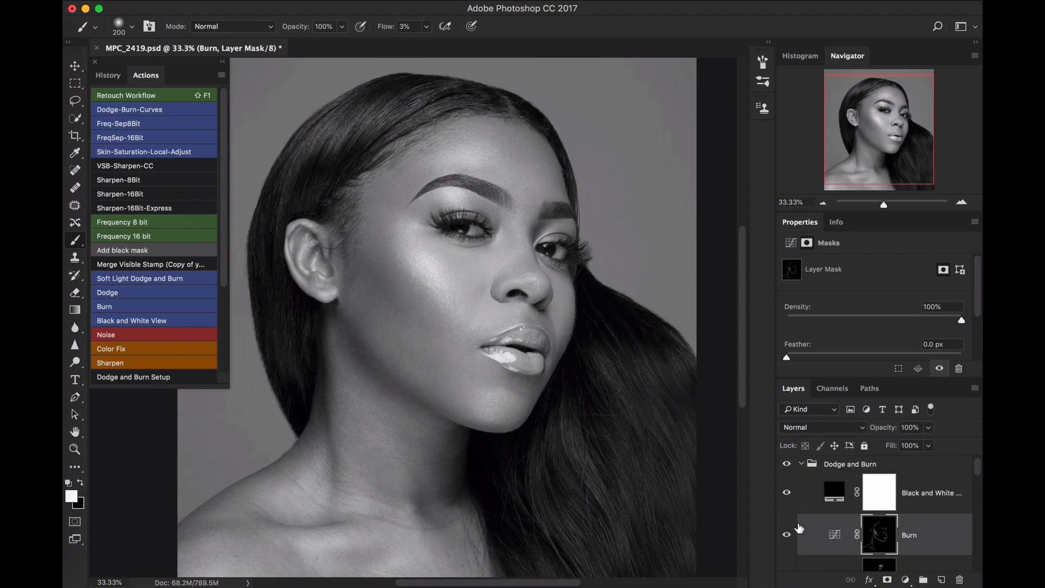
pyautogui.click(786, 536)
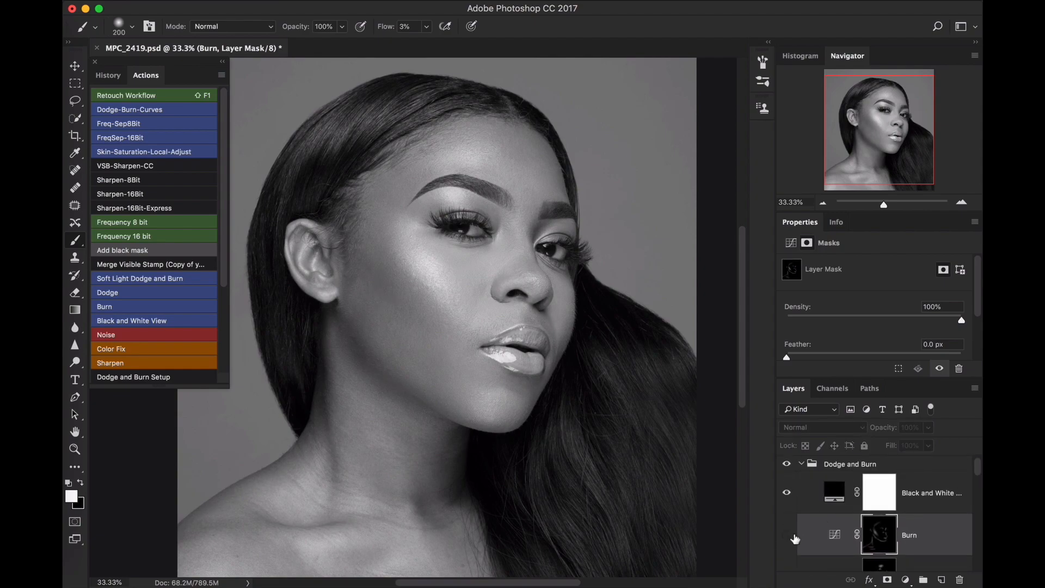
pyautogui.click(787, 538)
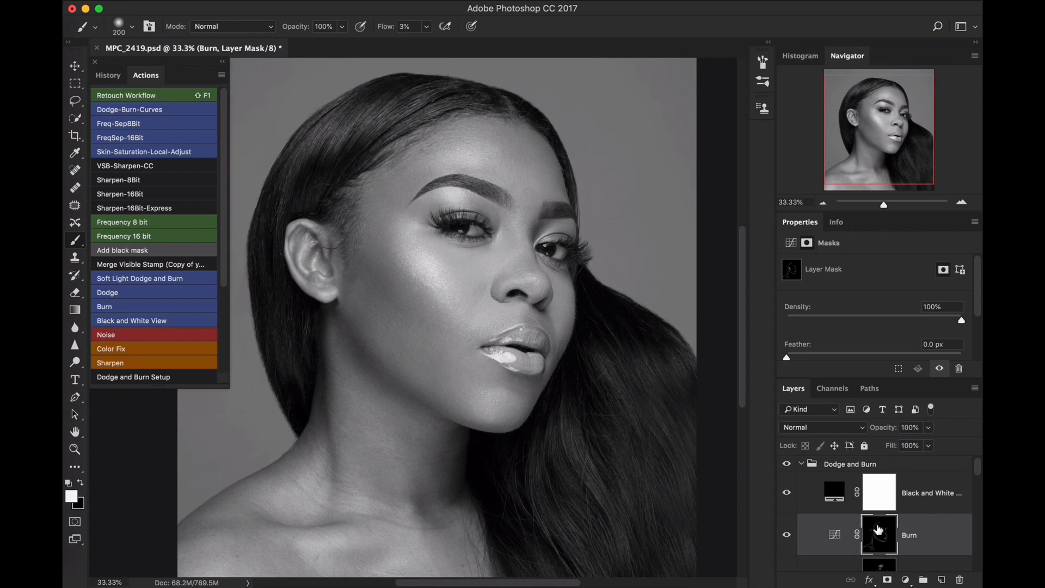
pyautogui.keyDown('alt'); pyautogui.click(881, 531); pyautogui.keyUp('alt')
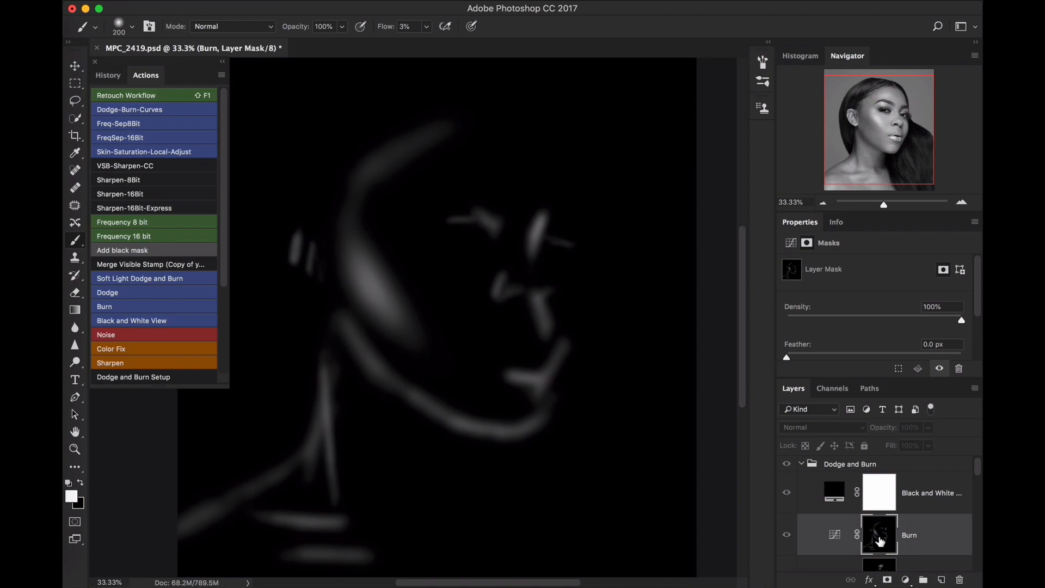
pyautogui.keyDown('alt'); pyautogui.click(878, 538); pyautogui.keyUp('alt')
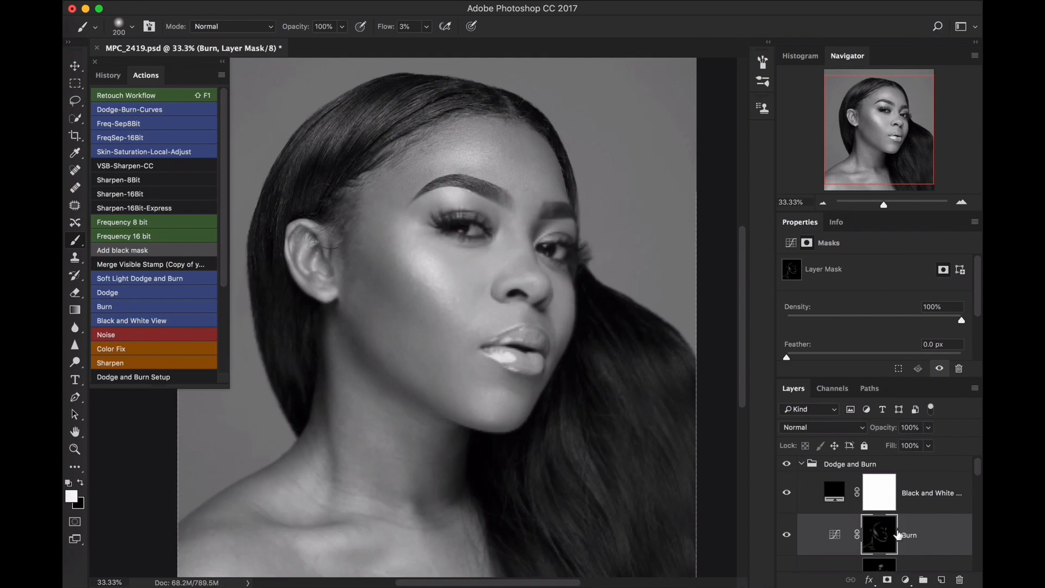
# Delete the Black and White help layer and set the Burn and Dodge layers to Luminosity blend mode
pyautogui.click(882, 494)
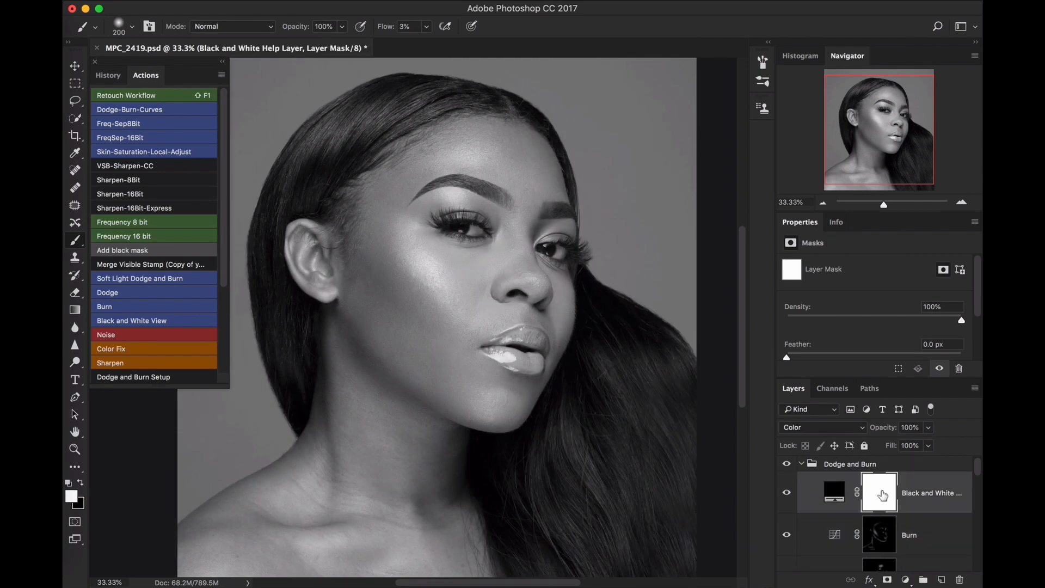
pyautogui.press('Delete')
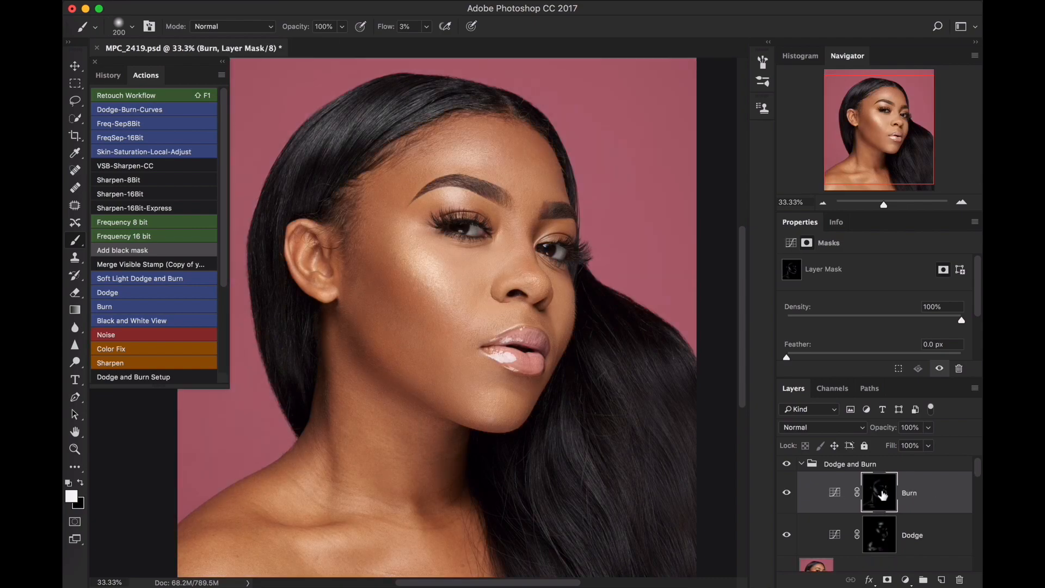
pyautogui.click(823, 427)
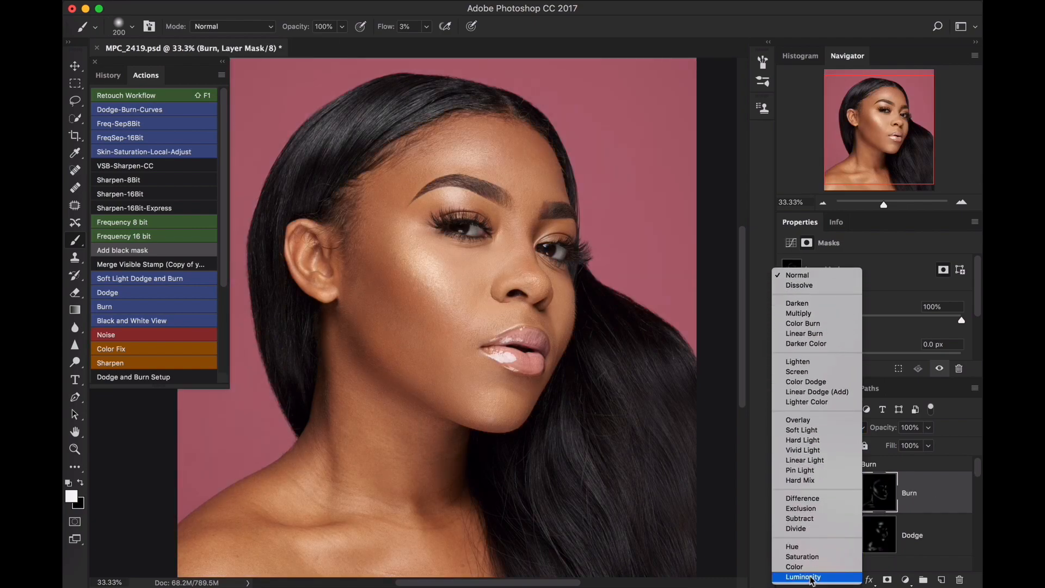
pyautogui.click(810, 579)
pyautogui.click(893, 537)
pyautogui.click(811, 427)
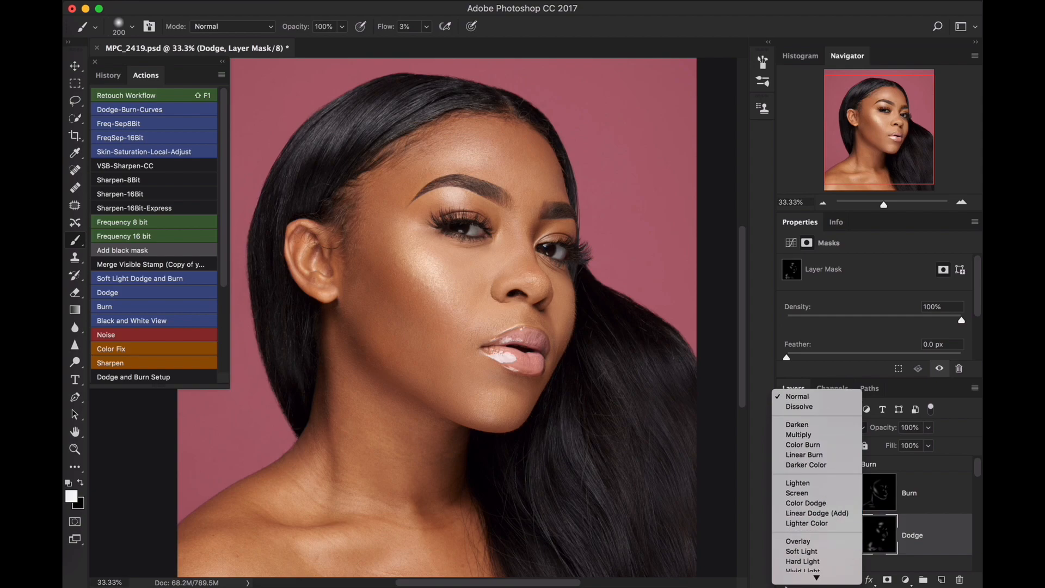
pyautogui.click(806, 537)
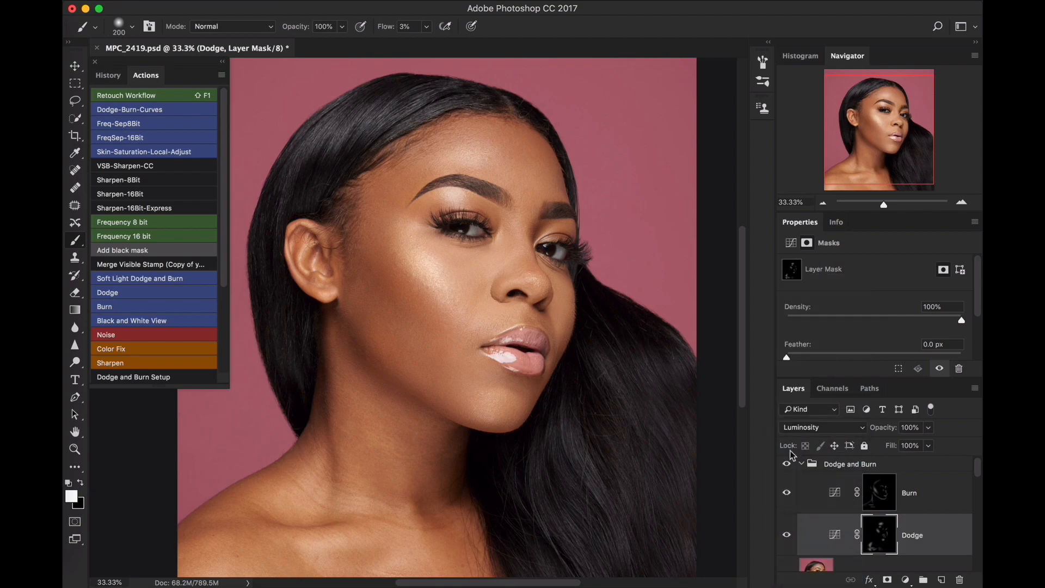
# Toggle the Dodge and Burn group's visibility to check the contouring in color
pyautogui.click(798, 467)
pyautogui.click(788, 465)
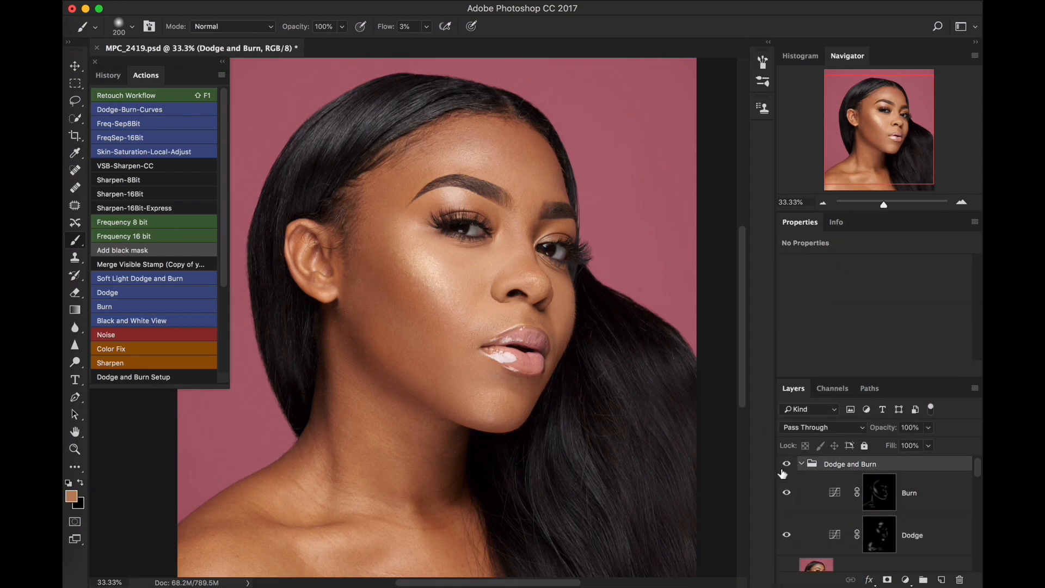
pyautogui.click(788, 465)
pyautogui.click(788, 465)
# Duplicate the Dodge and Burn group at 32% opacity and stamp all visible layers into a new top layer
pyautogui.press('super+j')
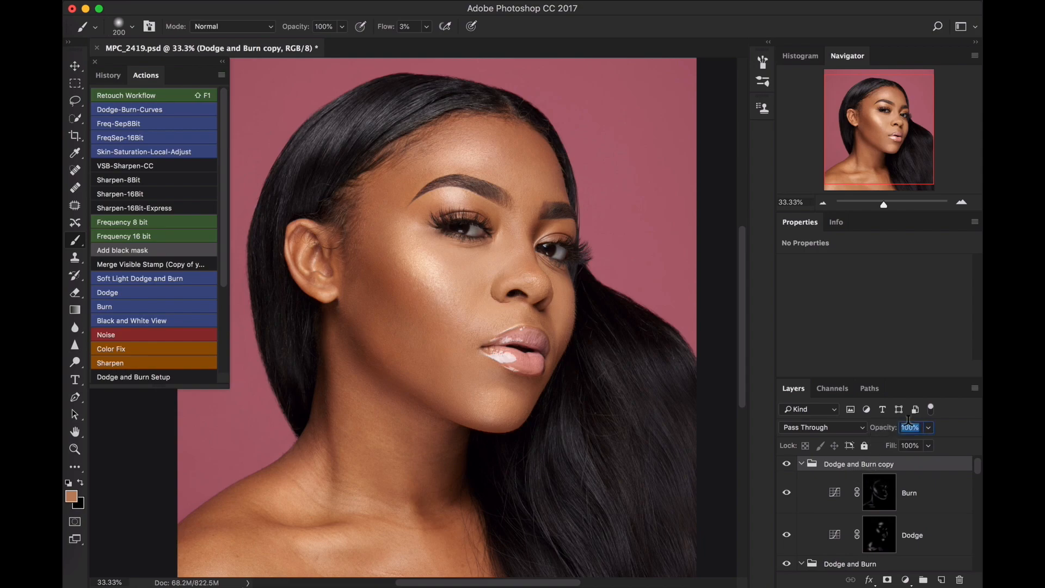
pyautogui.write('32')
pyautogui.press('super+alt+shift+e')
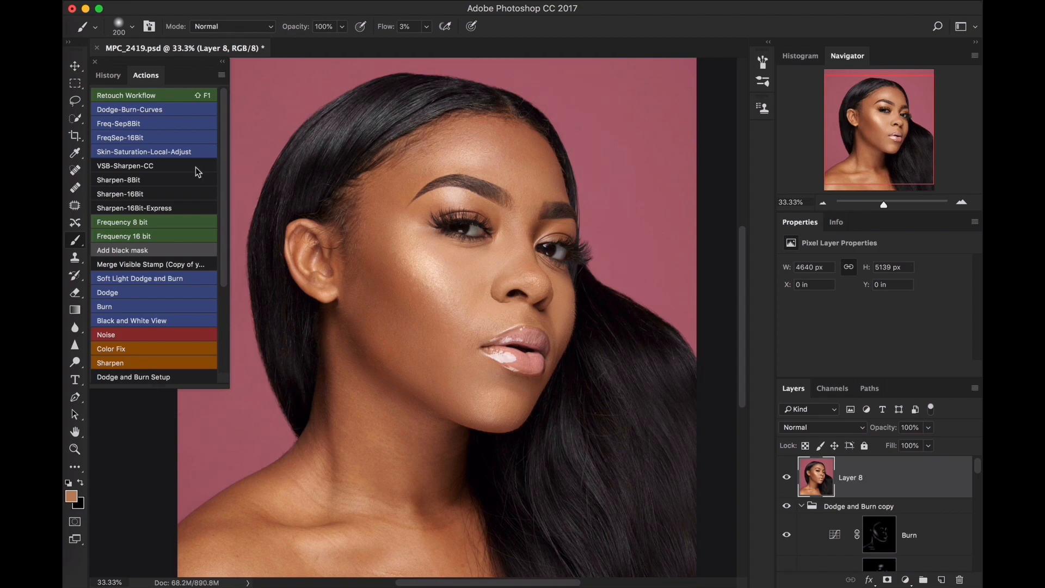
# Run the sharpening action to build a VSB-Sharpener layer, applying Surface Blur with radius 26 pixels and threshold 7 levels
pyautogui.click(190, 181)
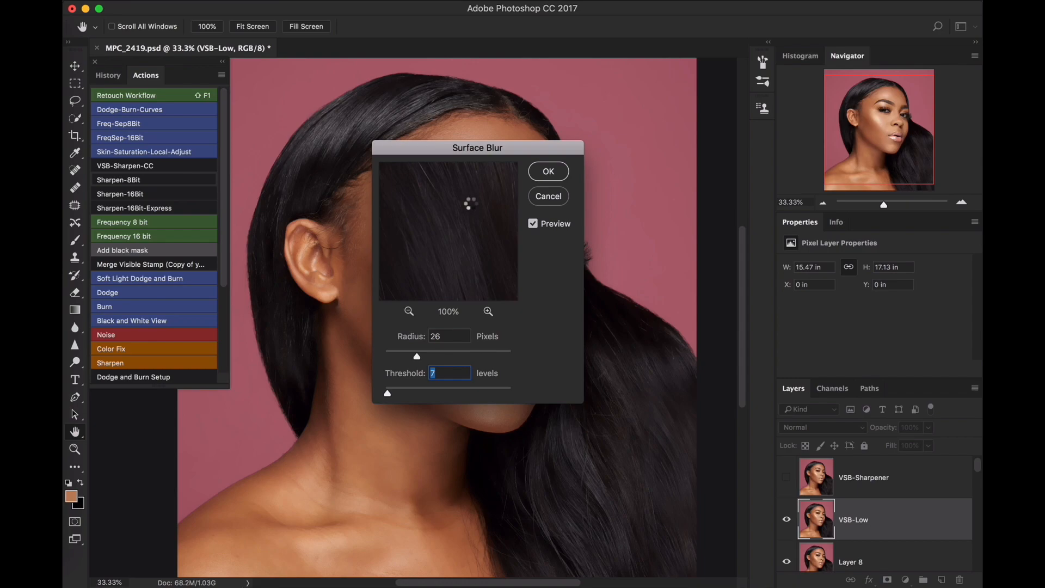
pyautogui.press('Return')
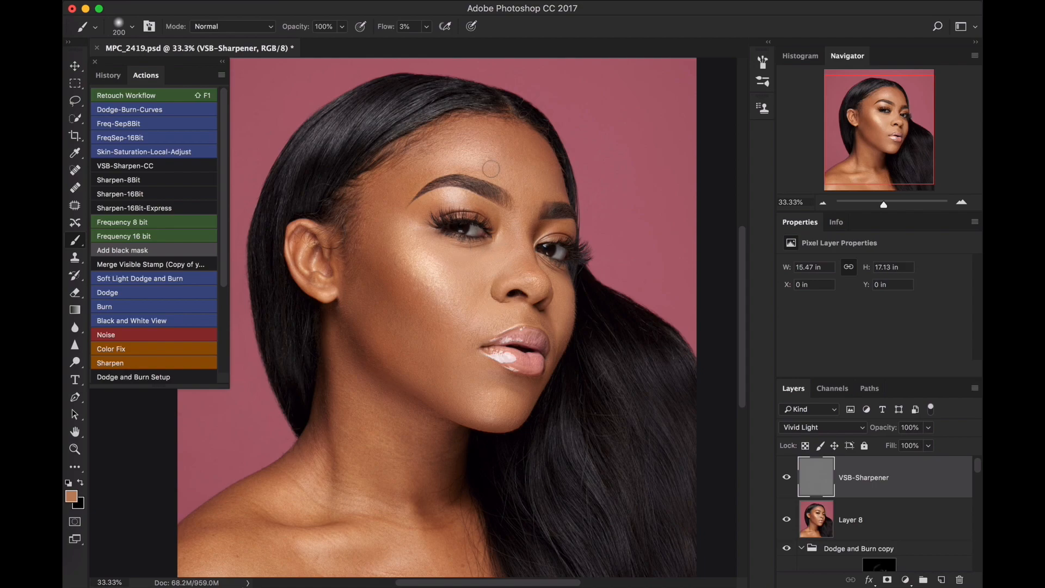
pyautogui.press('z')
pyautogui.click(501, 133)
pyautogui.click(534, 217)
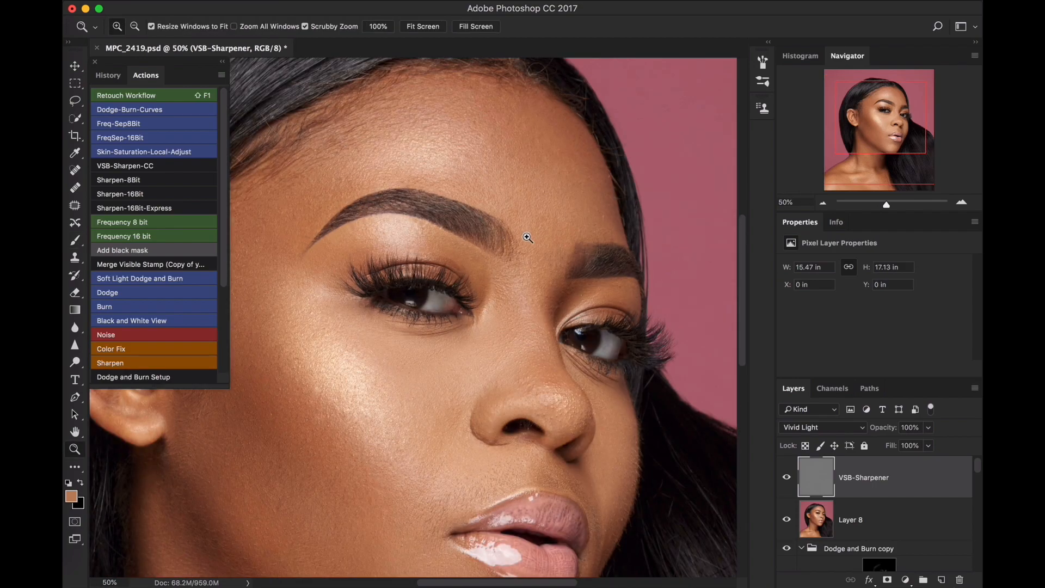
# Split the VSB-Sharpener layer's Blend If black point for the underlying layer to 0 / 255
pyautogui.doubleClick(929, 472)
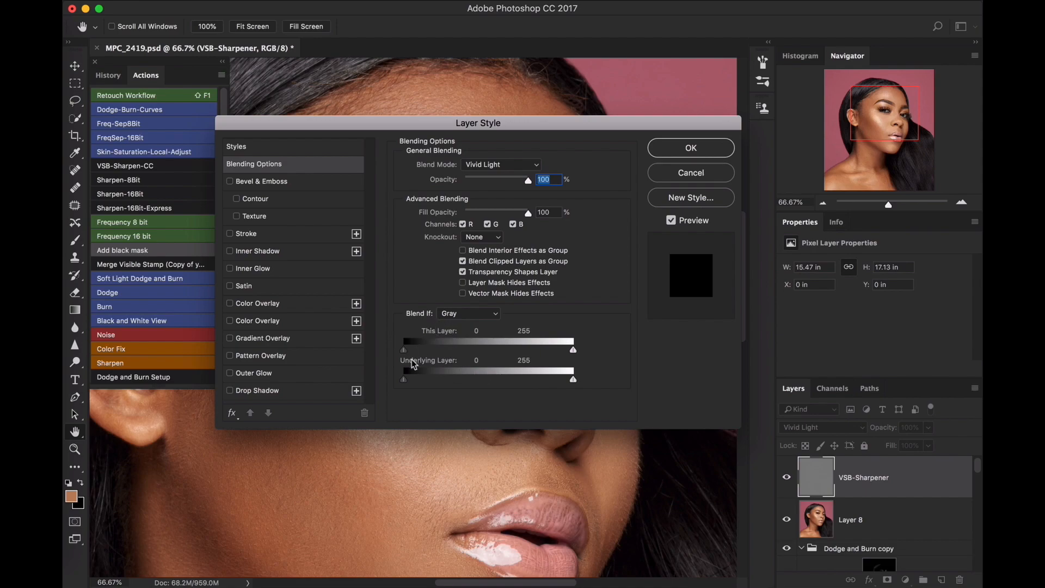
pyautogui.moveTo(404, 379); pyautogui.dragTo(572, 389)
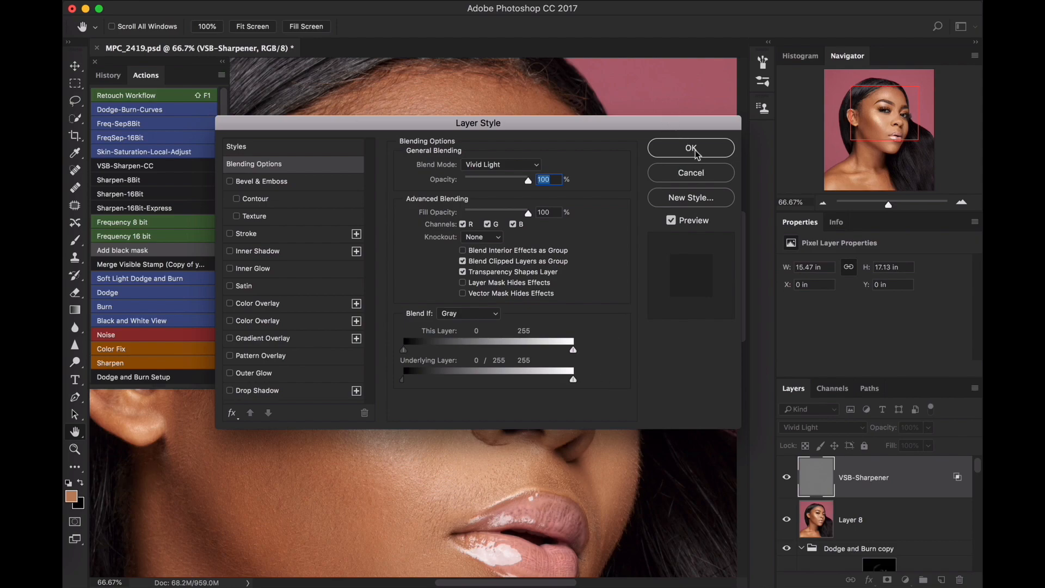
pyautogui.press('Return')
pyautogui.press('z')
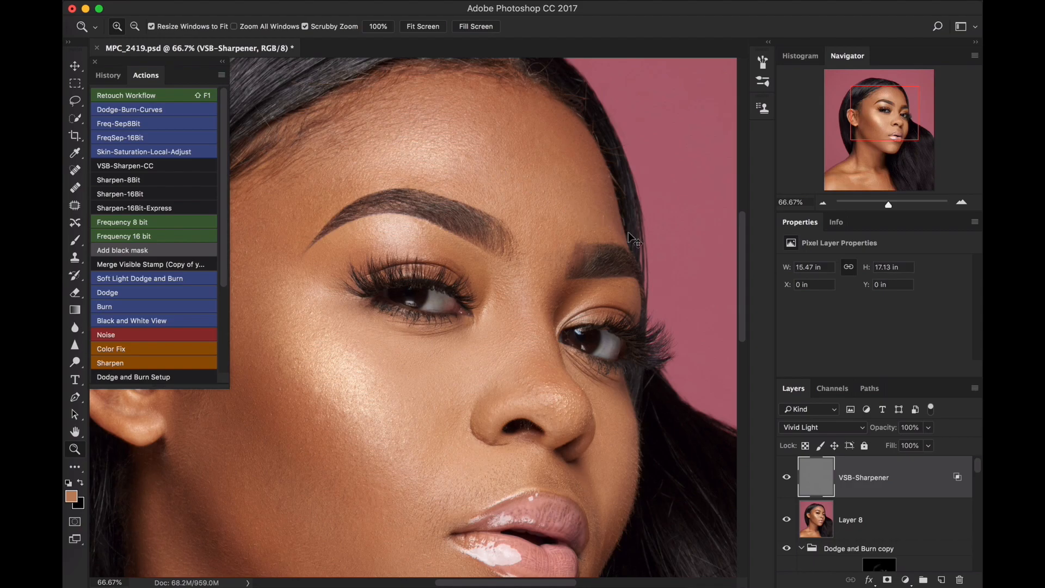
# Duplicate the VSB-Sharpener layer and stamp all visible layers into a new top layer
pyautogui.press('super+j')
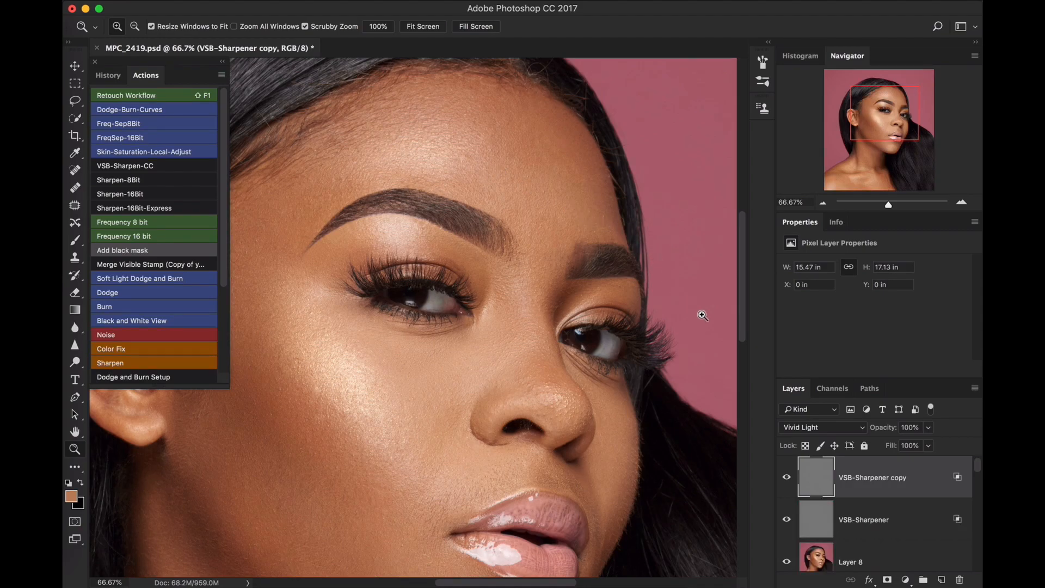
pyautogui.moveTo(456, 174); pyautogui.dragTo(443, 191)
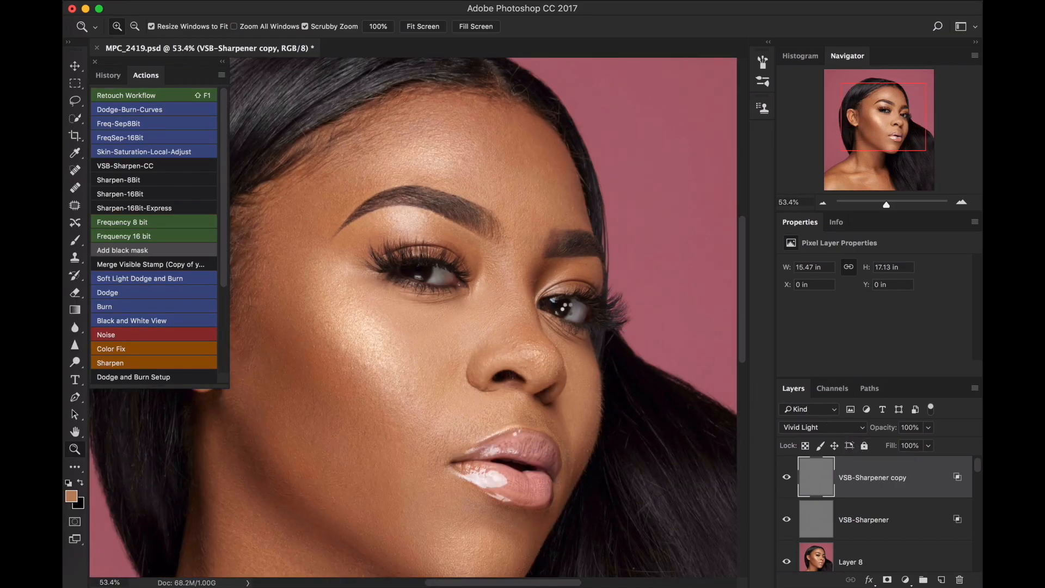
pyautogui.press('super+alt+shift+e')
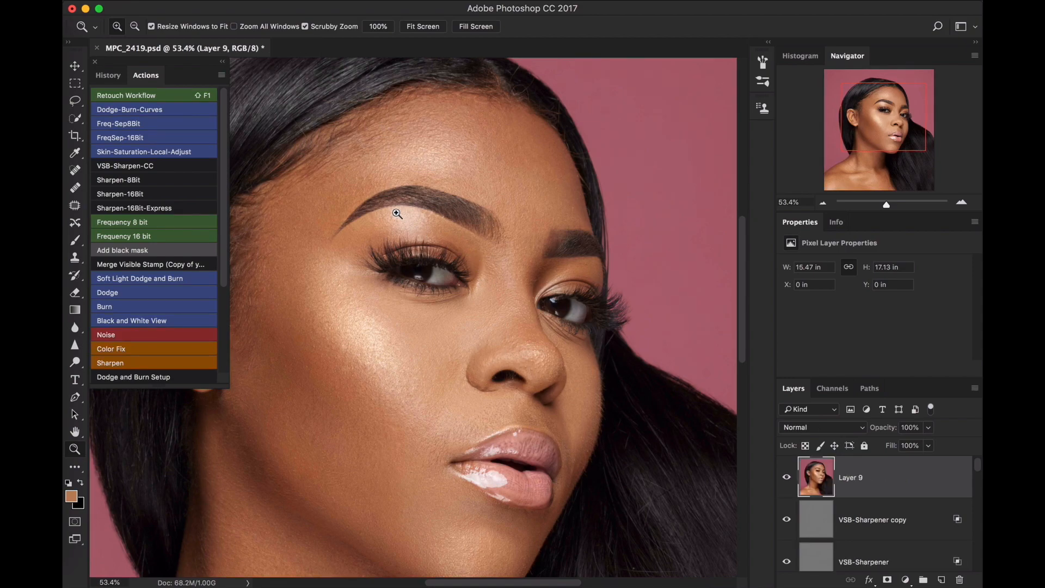
# Brighten the forehead and brow bone highlights using the Dodge tool on Midtones at 30% exposure with Protect Tones
pyautogui.press('o')
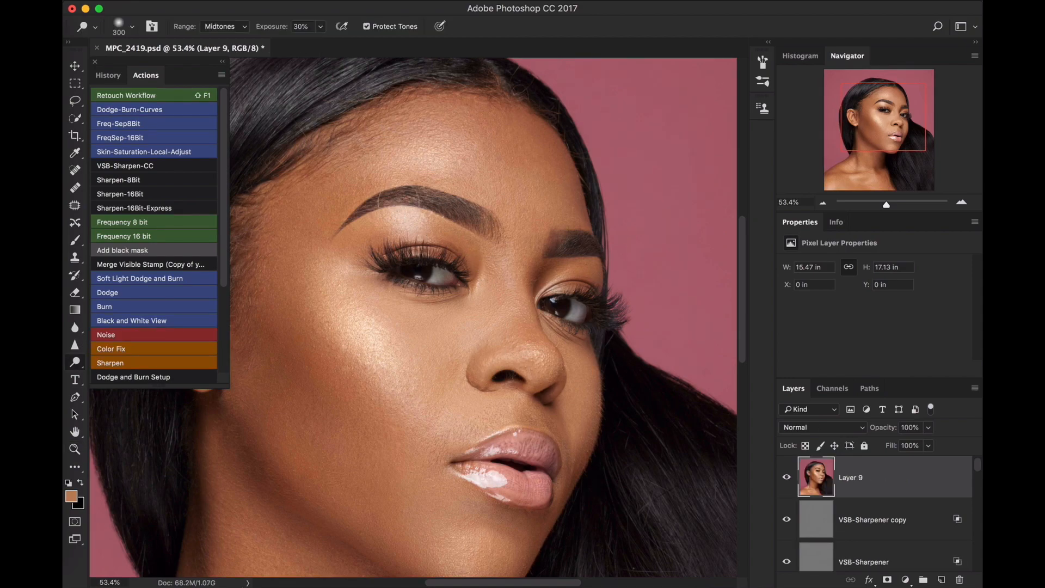
pyautogui.rightClick(82, 364)
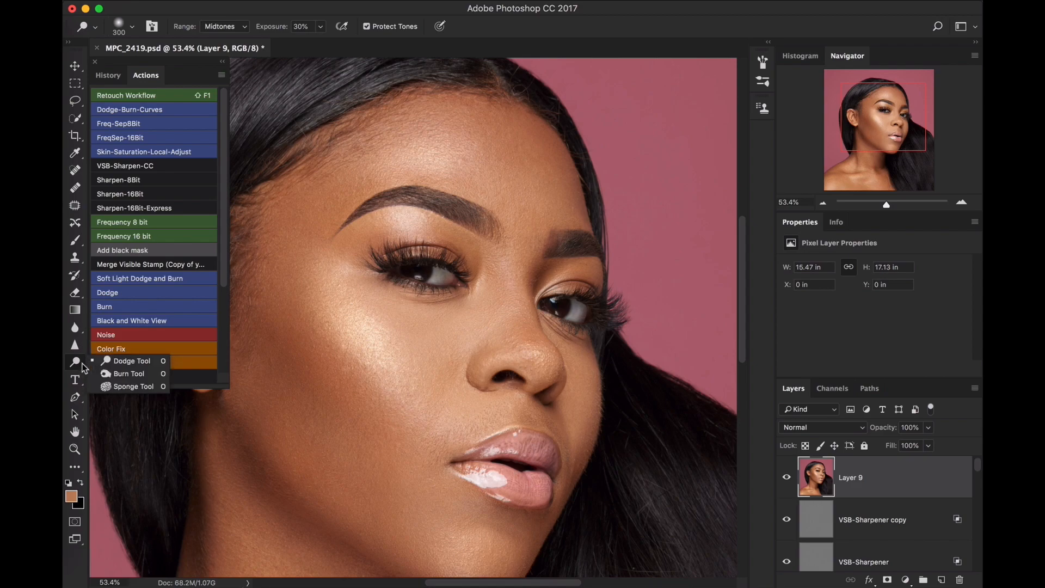
pyautogui.click(129, 362)
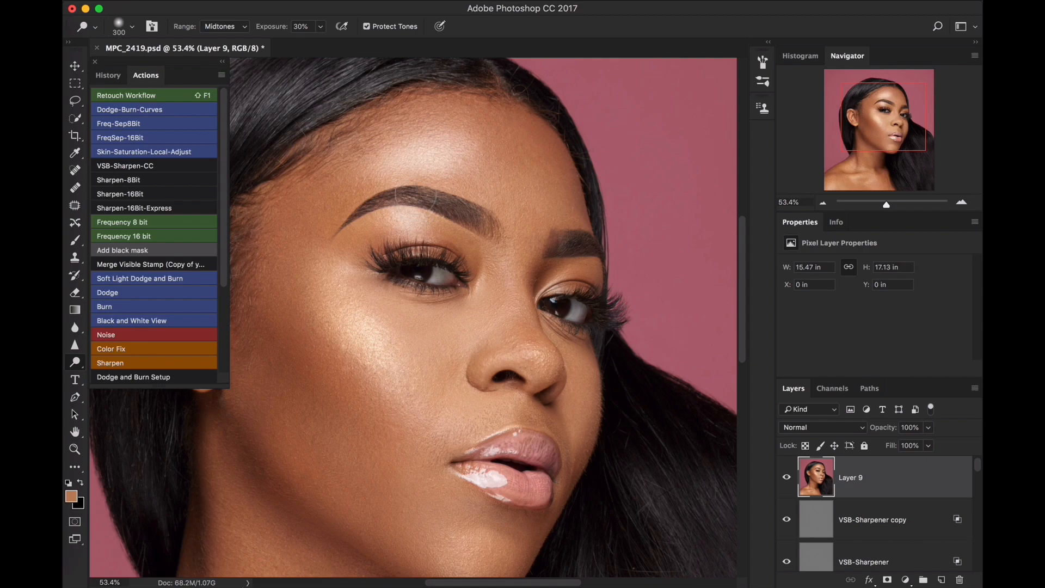
pyautogui.press('[')
pyautogui.press('[')
pyautogui.press('[')
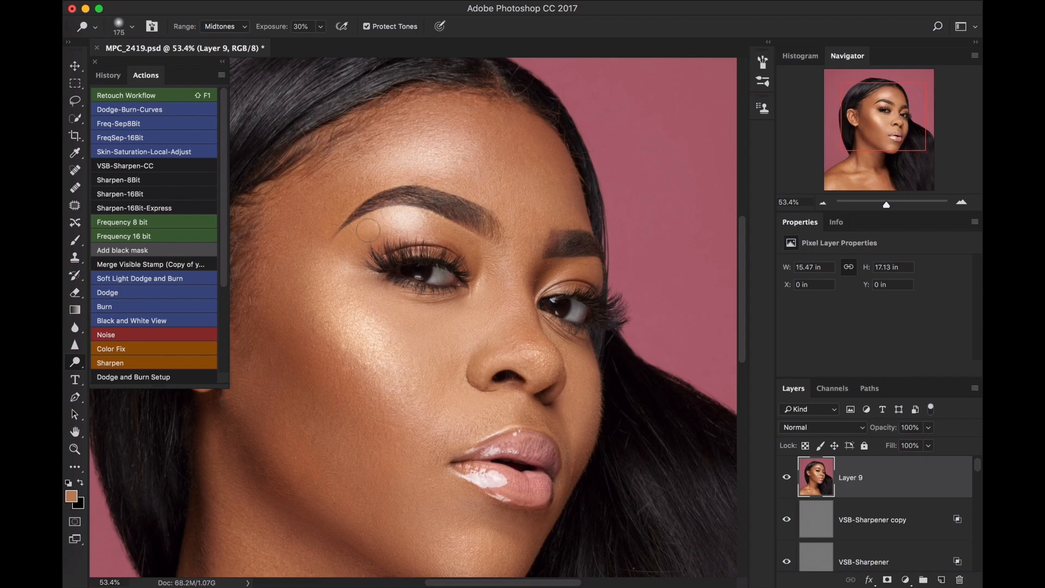
# Dodge the highlight along the cheekbone with a larger soft brush, reducing its size to 250
pyautogui.press(']')
pyautogui.press(']')
pyautogui.press(']')
pyautogui.press(']')
pyautogui.moveTo(355, 325)
pyautogui.mouseDown()
pyautogui.moveTo(386, 366)
pyautogui.moveTo(358, 330)
pyautogui.moveTo(378, 350)
pyautogui.moveTo(359, 333)
pyautogui.mouseUp()
pyautogui.press('[')
pyautogui.press('[')
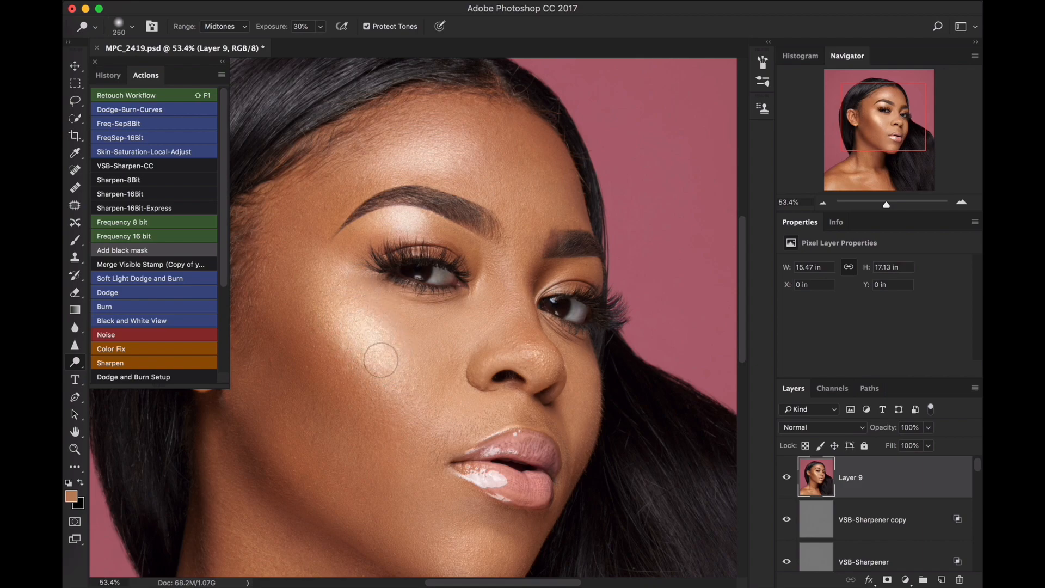
# Reduce the Dodge brush to size 60 and brighten the finer highlights on the face
pyautogui.press('[')
pyautogui.press('[')
pyautogui.press('[')
pyautogui.press('[')
pyautogui.press('[')
pyautogui.press('[')
pyautogui.press('[')
pyautogui.press('[')
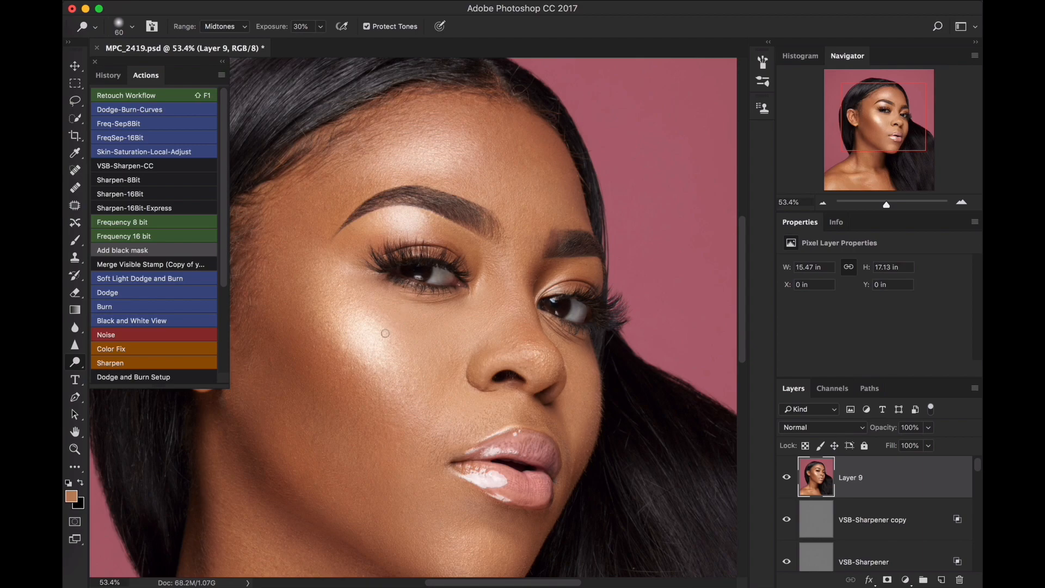
# Dodge the collarbone, shoulder and chest highlights, enlarging the brush up to size 500
pyautogui.scroll(-3, 459, 324)
pyautogui.press(']')
pyautogui.press(']')
pyautogui.press(']')
pyautogui.press(']')
pyautogui.press(']')
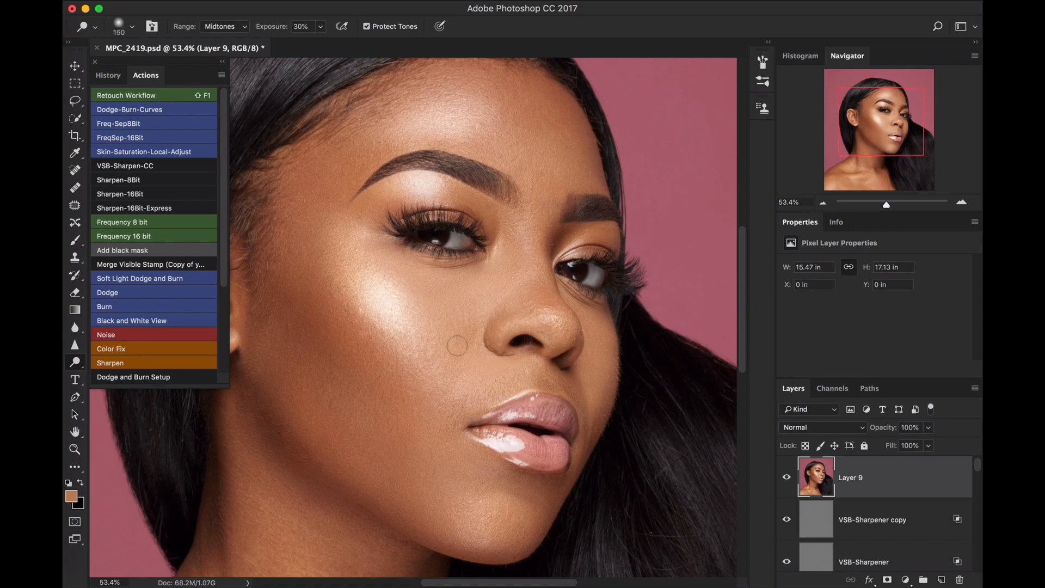
pyautogui.press('space')
pyautogui.moveTo(405, 390); pyautogui.dragTo(438, 203)
pyautogui.moveTo(440, 309); pyautogui.dragTo(529, 162)
pyautogui.press(']')
pyautogui.press(']')
pyautogui.press(']')
pyautogui.press(']')
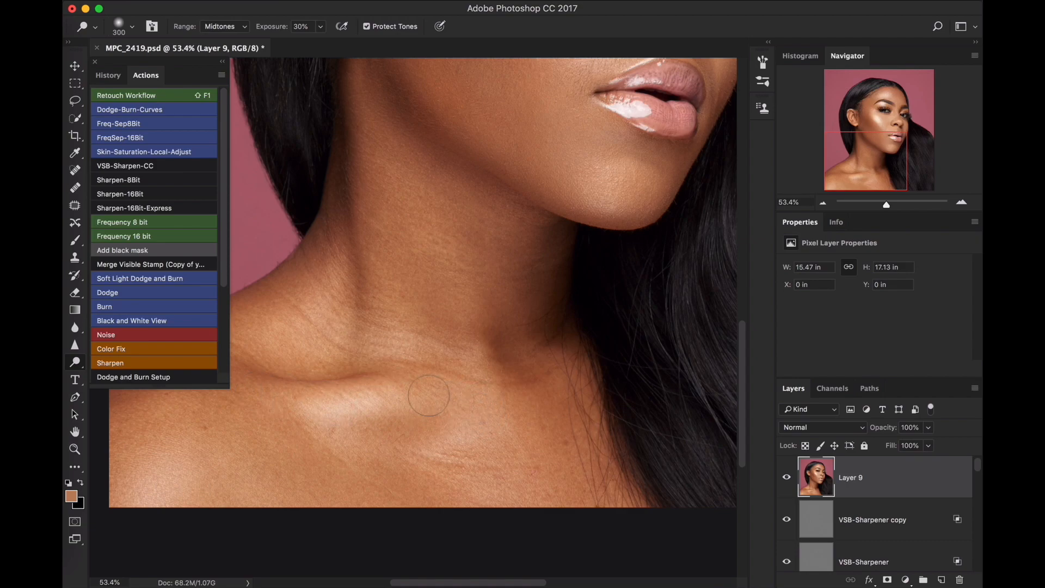
pyautogui.press(']')
pyautogui.press(']')
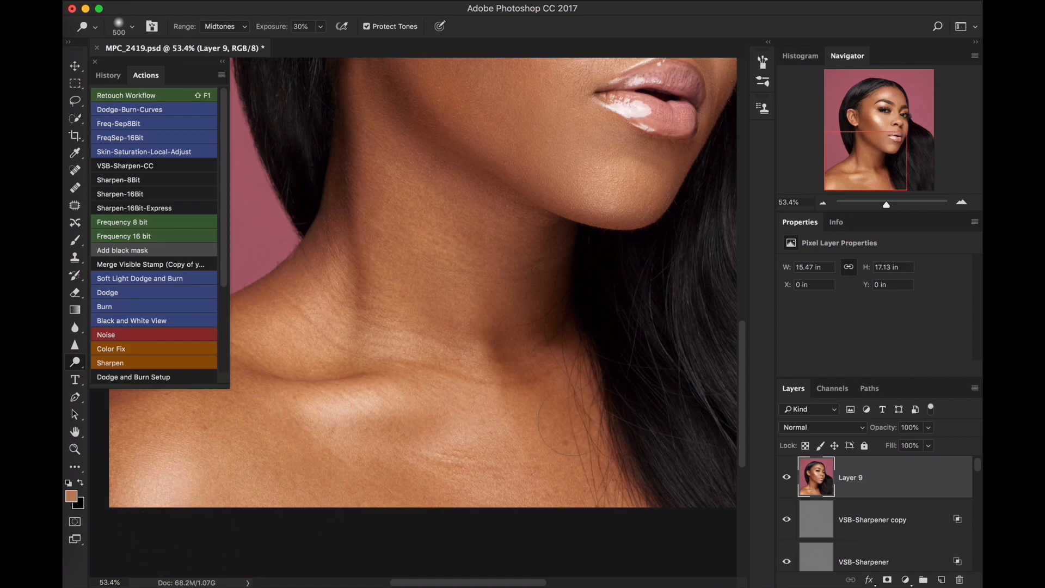
# Set the dodged layer's opacity to 65% and stamp all visible layers into a new top layer
pyautogui.press('z')
pyautogui.keyDown('alt'); pyautogui.click(536, 337); pyautogui.keyUp('alt')
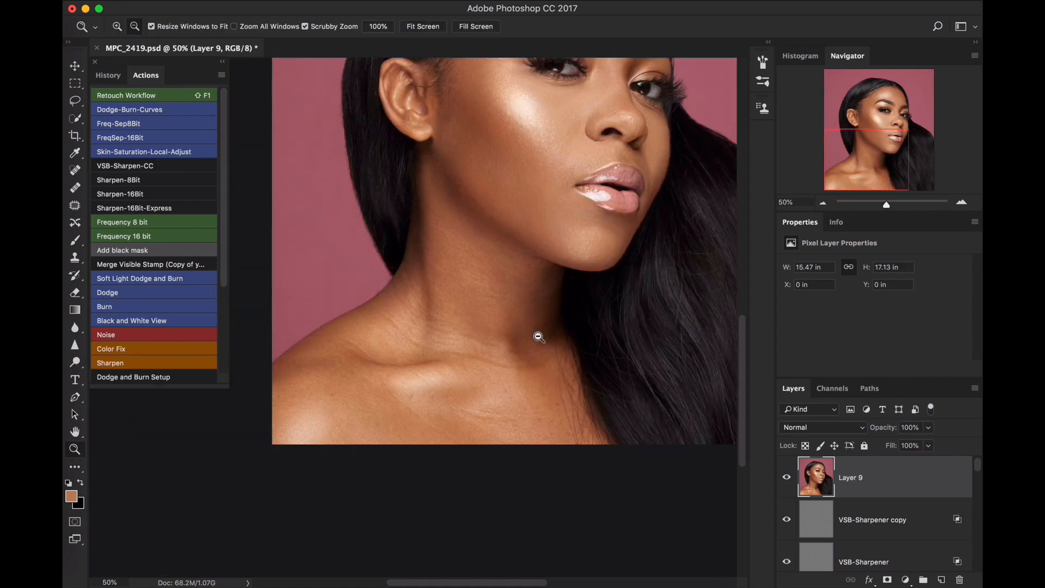
pyautogui.keyDown('alt'); pyautogui.click(539, 337); pyautogui.keyUp('alt')
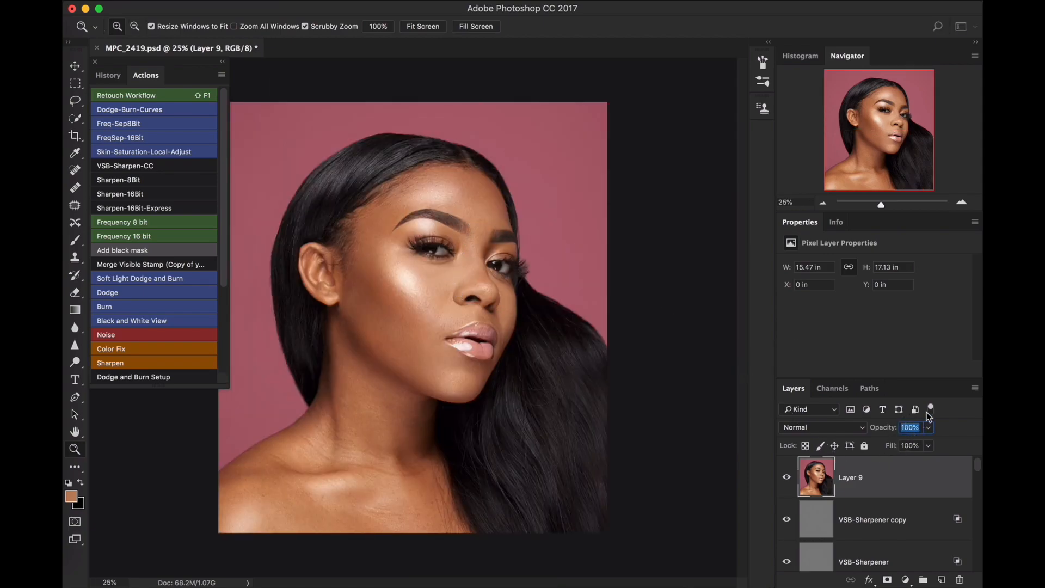
pyautogui.write('65')
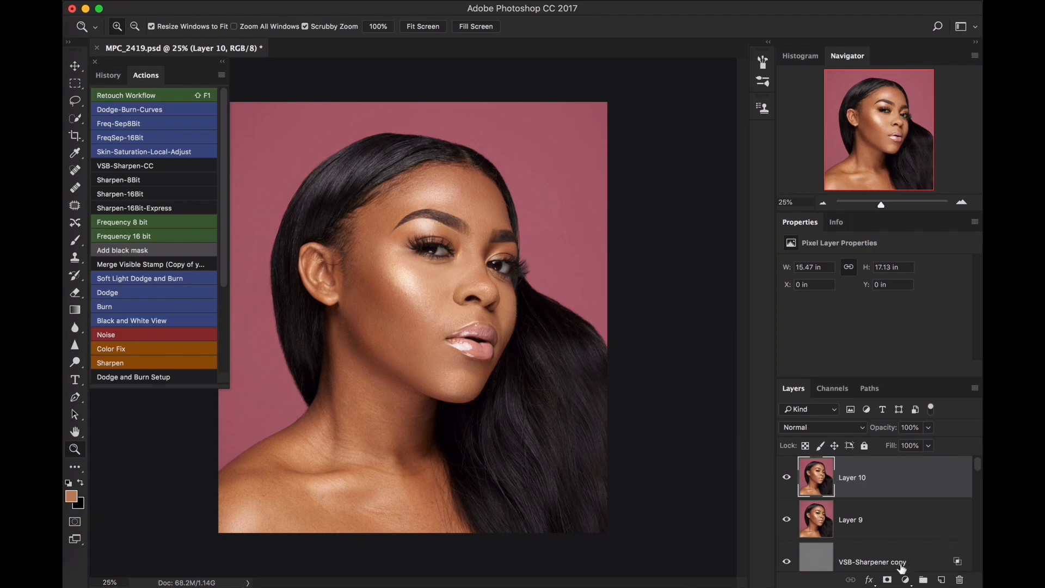
# Add a Hue/Saturation adjustment layer and sample the pink background to target the Reds range
pyautogui.click(906, 581)
pyautogui.click(906, 580)
pyautogui.click(906, 580)
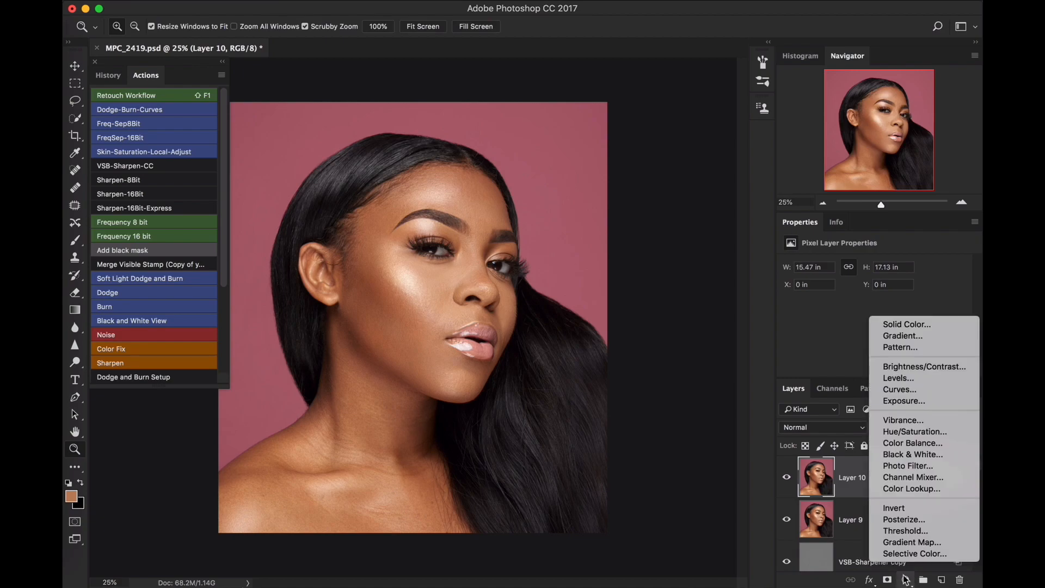
pyautogui.click(914, 431)
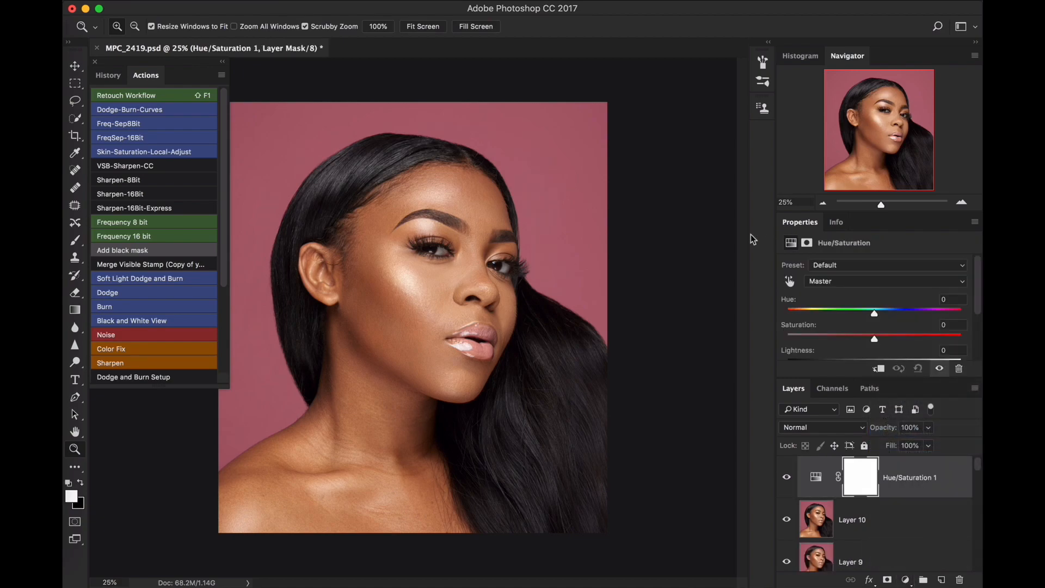
pyautogui.click(789, 281)
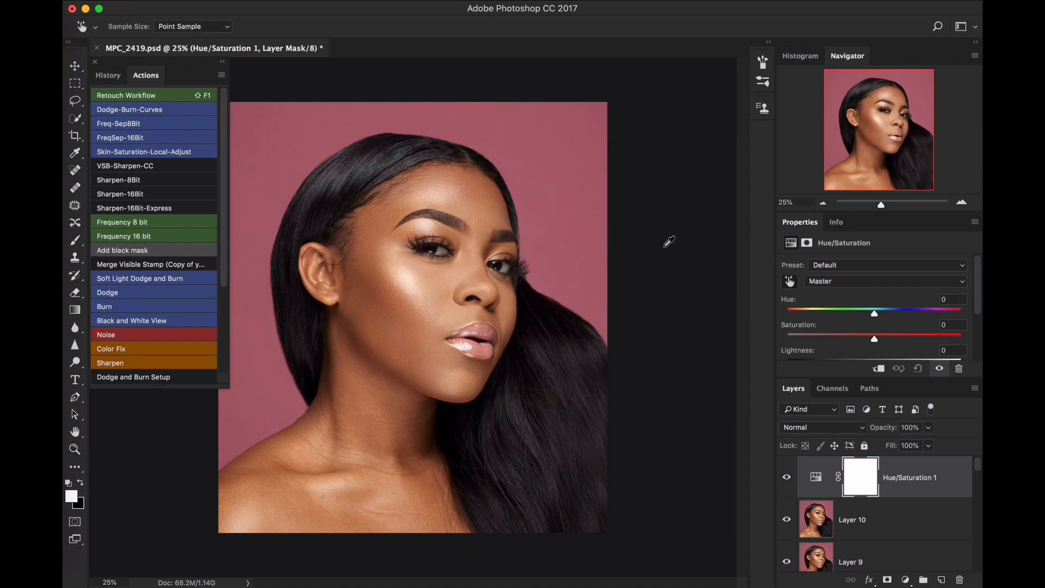
pyautogui.click(570, 163)
# Try small hue shifts on the Reds and set the hue to -105 for a blue-violet background
pyautogui.moveTo(874, 313)
pyautogui.mouseDown()
pyautogui.moveTo(899, 312)
pyautogui.moveTo(803, 322)
pyautogui.moveTo(896, 320)
pyautogui.moveTo(856, 325)
pyautogui.moveTo(881, 310)
pyautogui.mouseUp()
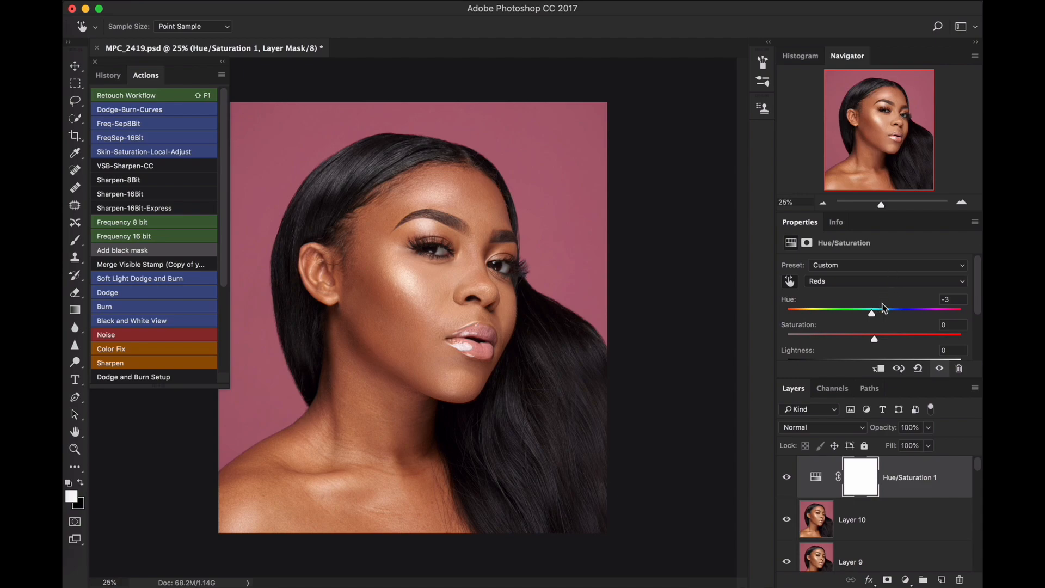
pyautogui.moveTo(873, 318)
pyautogui.mouseDown()
pyautogui.moveTo(895, 321)
pyautogui.moveTo(874, 326)
pyautogui.moveTo(895, 325)
pyautogui.moveTo(885, 325)
pyautogui.mouseUp()
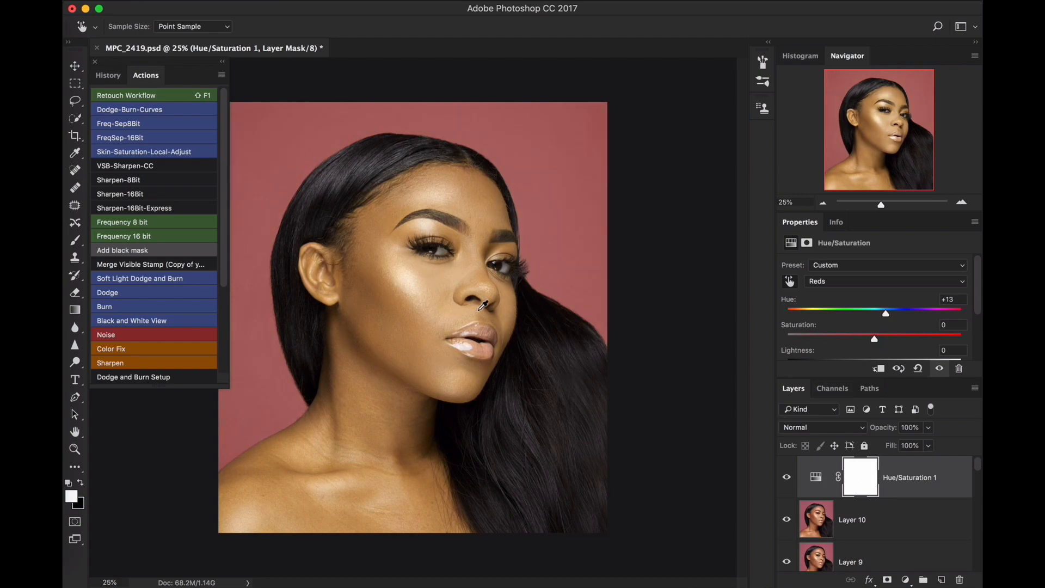
pyautogui.moveTo(889, 316); pyautogui.dragTo(813, 314)
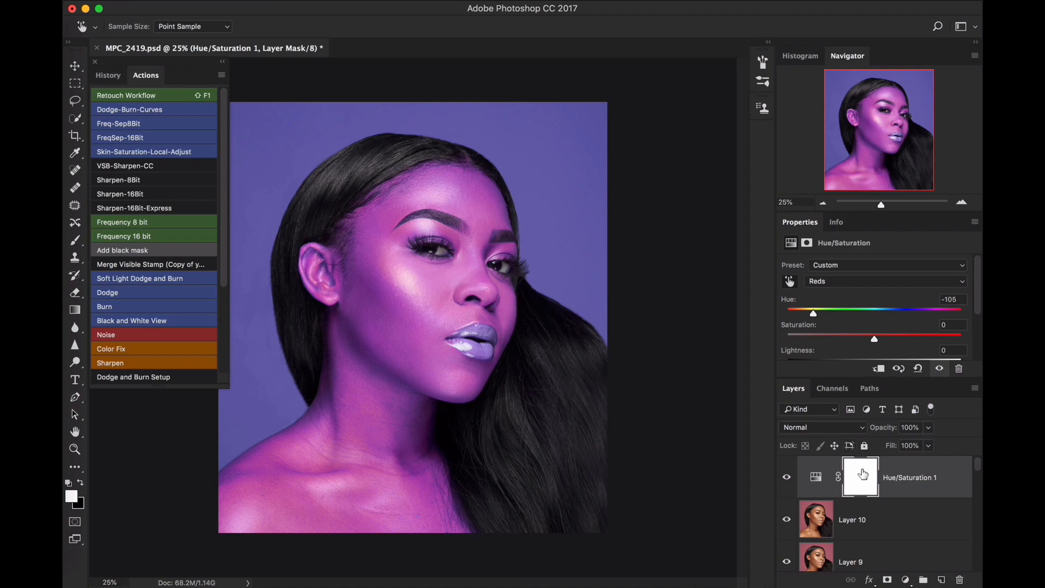
# Paint black on the Hue/Saturation mask over the face, neck and body with a brush up to size 500
pyautogui.press('b')
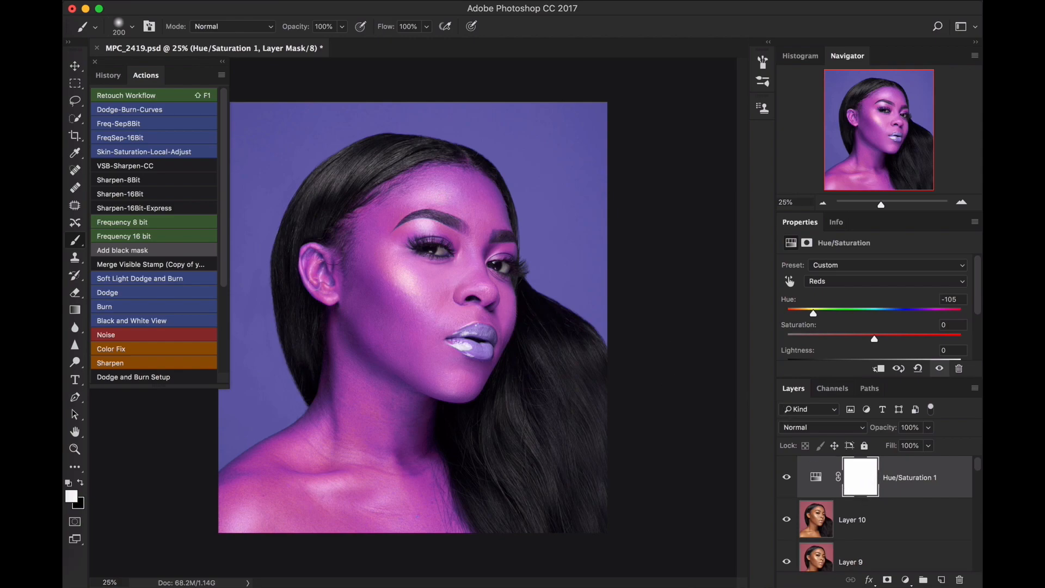
pyautogui.press('x')
pyautogui.press('x')
pyautogui.press('x')
pyautogui.moveTo(414, 289); pyautogui.dragTo(402, 324)
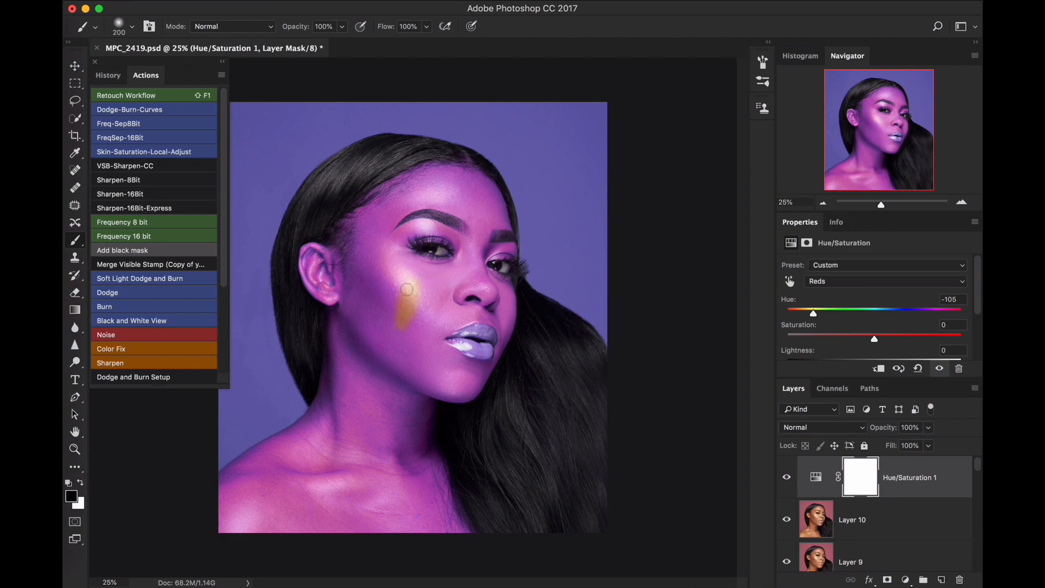
pyautogui.press(']')
pyautogui.press(']')
pyautogui.press(']')
pyautogui.press(']')
pyautogui.moveTo(384, 185)
pyautogui.mouseDown()
pyautogui.moveTo(374, 203)
pyautogui.moveTo(456, 164)
pyautogui.moveTo(470, 172)
pyautogui.moveTo(458, 176)
pyautogui.moveTo(486, 195)
pyautogui.moveTo(501, 254)
pyautogui.moveTo(485, 287)
pyautogui.moveTo(417, 233)
pyautogui.moveTo(405, 284)
pyautogui.moveTo(389, 295)
pyautogui.moveTo(384, 246)
pyautogui.moveTo(339, 232)
pyautogui.moveTo(322, 295)
pyautogui.moveTo(342, 310)
pyautogui.moveTo(312, 252)
pyautogui.moveTo(377, 368)
pyautogui.moveTo(401, 296)
pyautogui.moveTo(401, 376)
pyautogui.moveTo(442, 352)
pyautogui.moveTo(454, 382)
pyautogui.moveTo(491, 349)
pyautogui.moveTo(503, 320)
pyautogui.moveTo(502, 337)
pyautogui.moveTo(426, 415)
pyautogui.moveTo(434, 388)
pyautogui.moveTo(414, 431)
pyautogui.moveTo(392, 441)
pyautogui.moveTo(397, 381)
pyautogui.moveTo(360, 431)
pyautogui.moveTo(358, 344)
pyautogui.moveTo(316, 458)
pyautogui.moveTo(341, 452)
pyautogui.moveTo(237, 518)
pyautogui.moveTo(271, 522)
pyautogui.moveTo(366, 484)
pyautogui.moveTo(403, 450)
pyautogui.moveTo(299, 477)
pyautogui.moveTo(269, 526)
pyautogui.moveTo(388, 515)
pyautogui.moveTo(400, 536)
pyautogui.mouseUp()
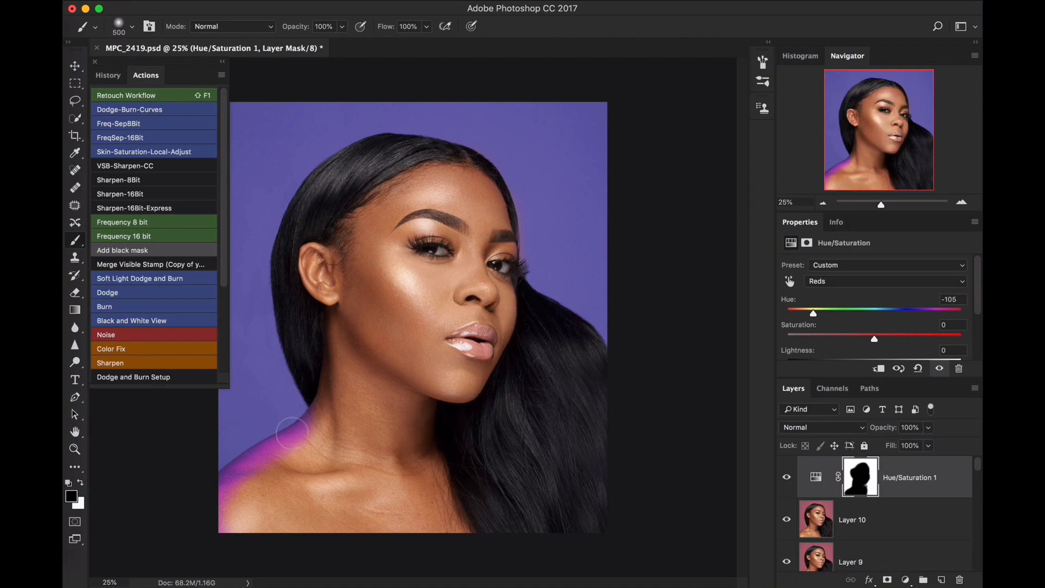
# Undo the last mask stroke and mask out the hue shift where the neck meets the shoulder with a size 90 brush
pyautogui.press('z')
pyautogui.click(285, 432)
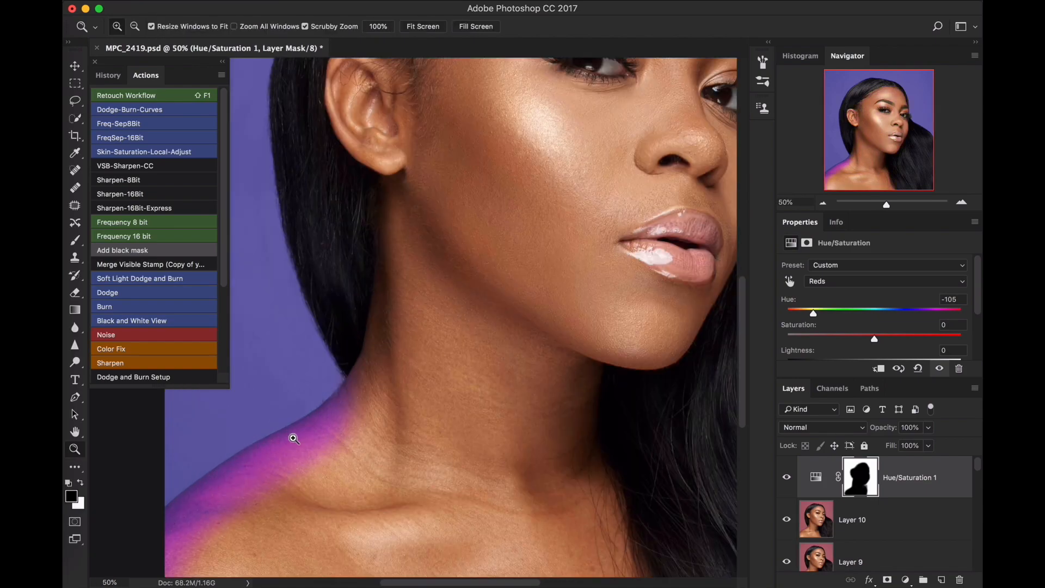
pyautogui.click(304, 435)
pyautogui.click(308, 434)
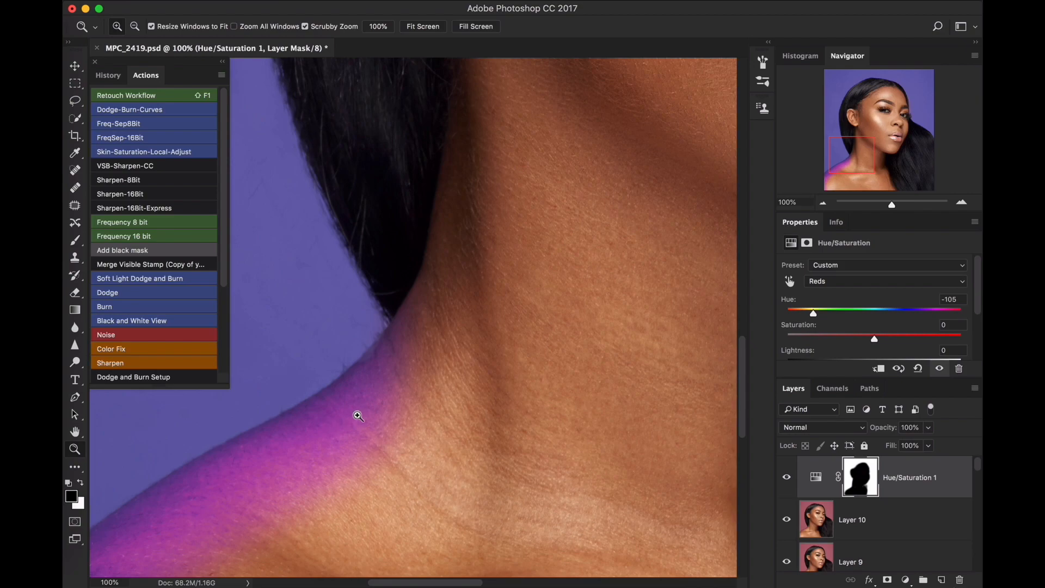
pyautogui.press('b')
pyautogui.press('super+z')
pyautogui.press('[')
pyautogui.press('[')
pyautogui.press('[')
pyautogui.press('[')
pyautogui.press('[')
pyautogui.press('[')
pyautogui.press('[')
pyautogui.press('[')
pyautogui.moveTo(437, 326)
pyautogui.mouseDown()
pyautogui.moveTo(395, 358)
pyautogui.moveTo(435, 277)
pyautogui.moveTo(365, 393)
pyautogui.moveTo(261, 444)
pyautogui.moveTo(310, 426)
pyautogui.moveTo(294, 490)
pyautogui.moveTo(353, 453)
pyautogui.mouseUp()
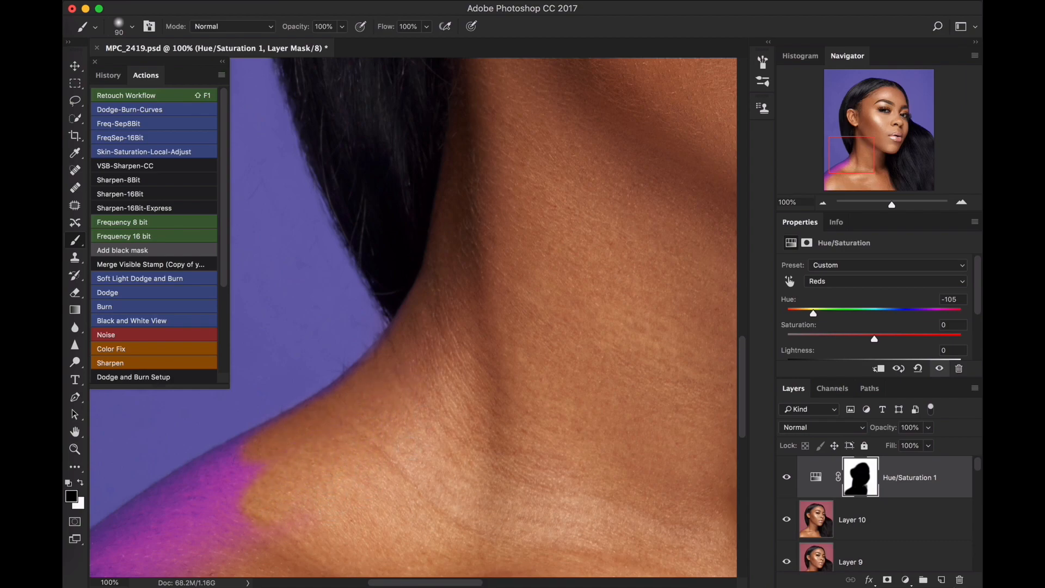
# Mask out the remaining purple hue shift on the shoulder and upper chest with a size 90 black brush
pyautogui.moveTo(337, 431); pyautogui.dragTo(414, 331)
pyautogui.moveTo(310, 402); pyautogui.dragTo(267, 417)
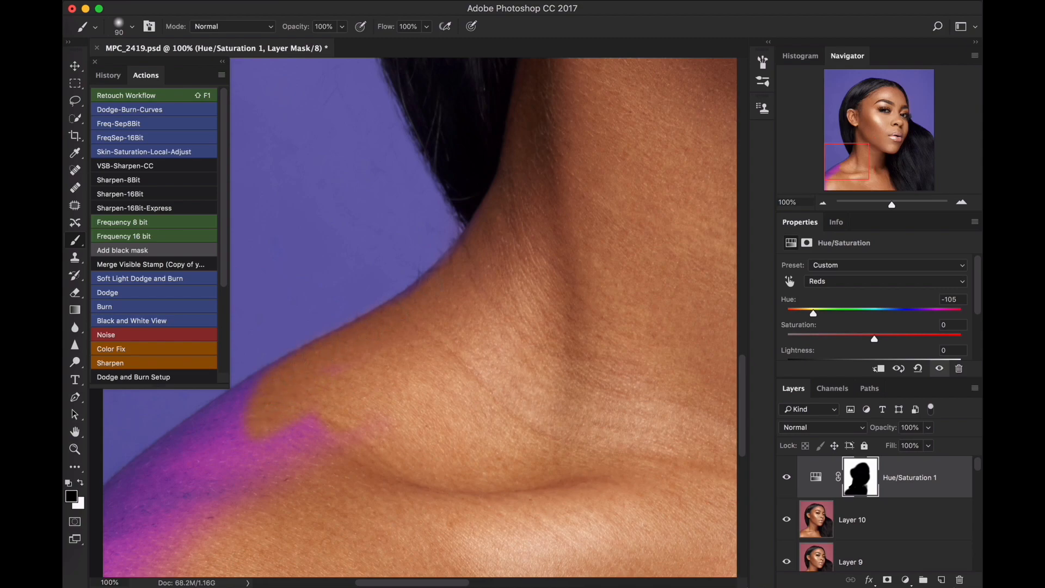
pyautogui.moveTo(266, 400)
pyautogui.mouseDown()
pyautogui.moveTo(212, 429)
pyautogui.moveTo(266, 428)
pyautogui.moveTo(268, 445)
pyautogui.moveTo(213, 498)
pyautogui.moveTo(235, 520)
pyautogui.moveTo(328, 449)
pyautogui.moveTo(280, 438)
pyautogui.moveTo(321, 424)
pyautogui.moveTo(391, 431)
pyautogui.moveTo(319, 420)
pyautogui.moveTo(440, 419)
pyautogui.moveTo(443, 320)
pyautogui.mouseUp()
pyautogui.moveTo(326, 389)
pyautogui.mouseDown()
pyautogui.moveTo(260, 461)
pyautogui.moveTo(302, 405)
pyautogui.mouseUp()
pyautogui.moveTo(275, 523)
pyautogui.mouseDown()
pyautogui.moveTo(304, 452)
pyautogui.moveTo(270, 563)
pyautogui.moveTo(329, 465)
pyautogui.mouseUp()
pyautogui.scroll(-5, 350, 456)
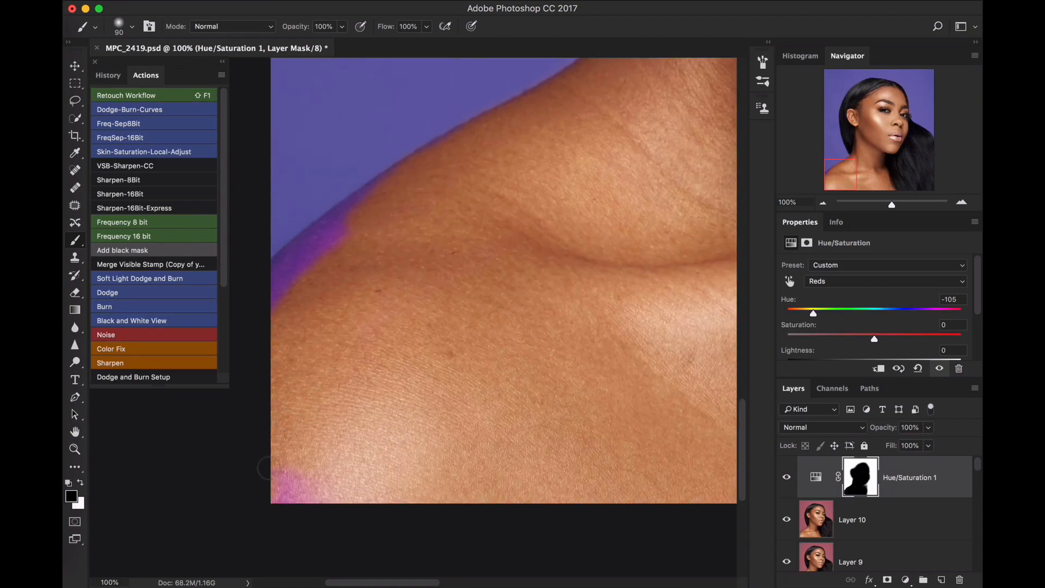
pyautogui.moveTo(289, 318)
pyautogui.mouseDown()
pyautogui.moveTo(294, 281)
pyautogui.moveTo(312, 258)
pyautogui.moveTo(282, 274)
pyautogui.moveTo(327, 227)
pyautogui.moveTo(322, 219)
pyautogui.moveTo(302, 246)
pyautogui.moveTo(339, 222)
pyautogui.moveTo(319, 254)
pyautogui.mouseUp()
# Refine the Hue/Saturation mask along the shoulder's upper edge with a size 50 black brush
pyautogui.press('[')
pyautogui.press('[')
pyautogui.press('[')
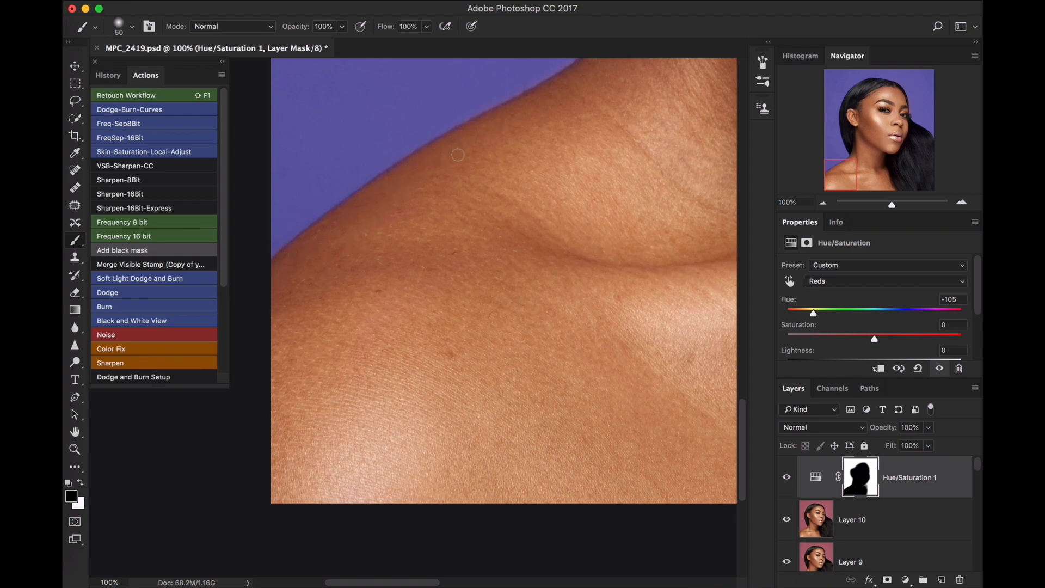
pyautogui.moveTo(604, 126); pyautogui.dragTo(555, 196)
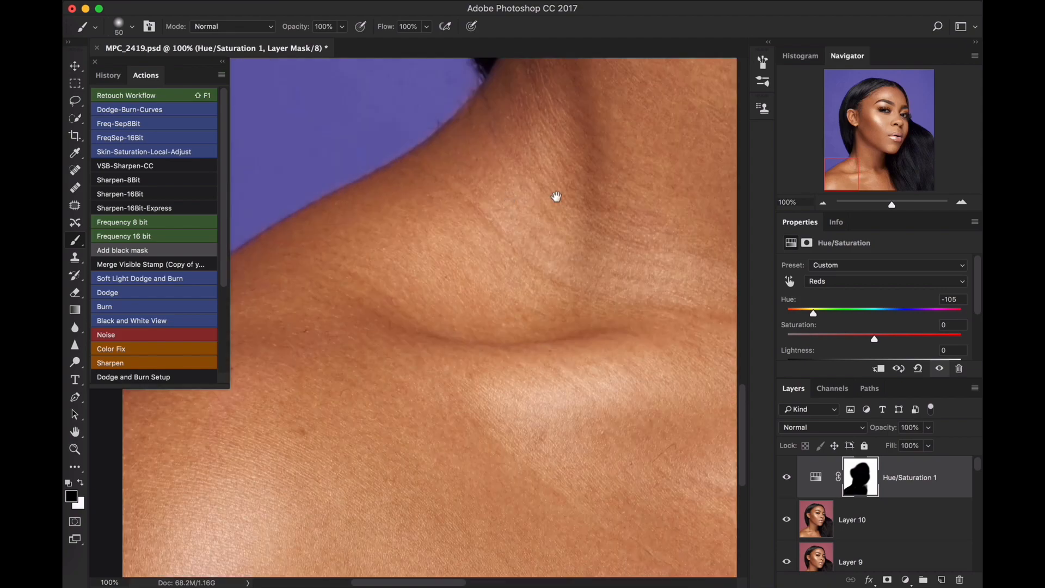
pyautogui.moveTo(304, 245); pyautogui.dragTo(421, 210)
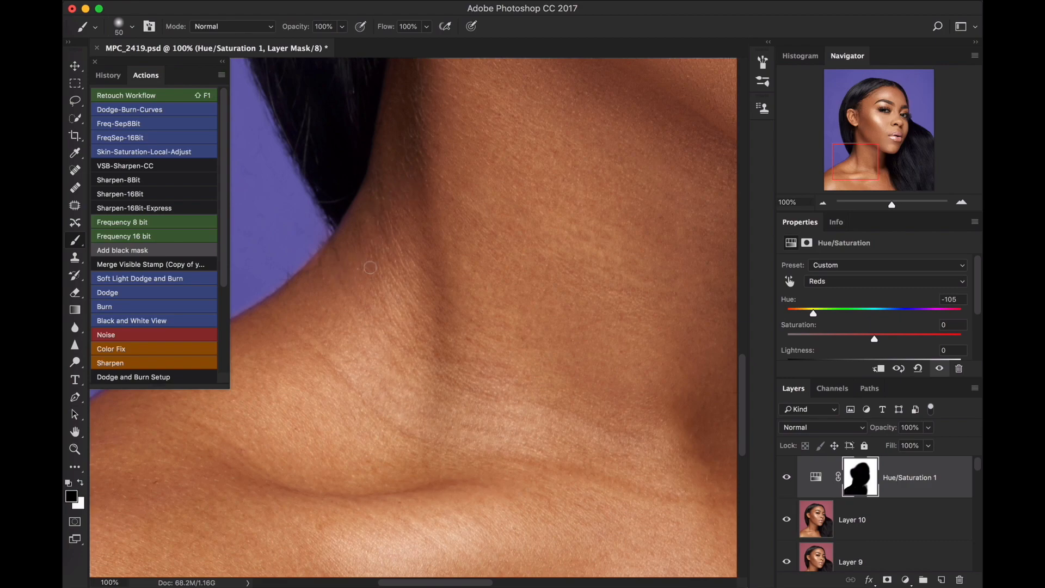
# Paint white on the mask with a size 150 brush along the hair edge beside the forehead and eye to restore the background color
pyautogui.moveTo(450, 175); pyautogui.dragTo(180, 446)
pyautogui.moveTo(604, 158); pyautogui.dragTo(444, 170)
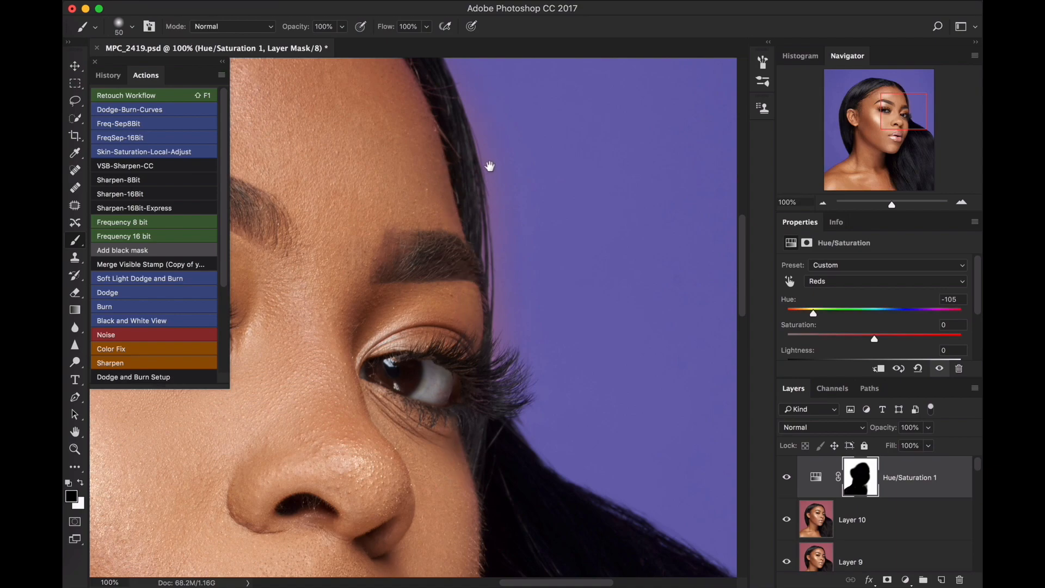
pyautogui.moveTo(490, 166); pyautogui.dragTo(490, 320)
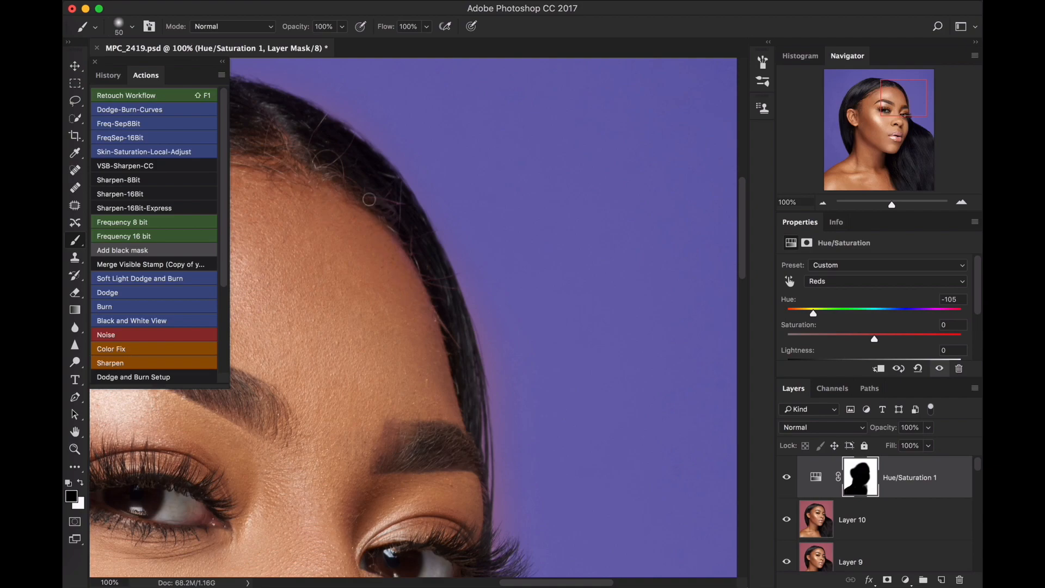
pyautogui.press(']')
pyautogui.press(']')
pyautogui.press(']')
pyautogui.press(']')
pyautogui.press(']')
pyautogui.press(']')
pyautogui.press(']')
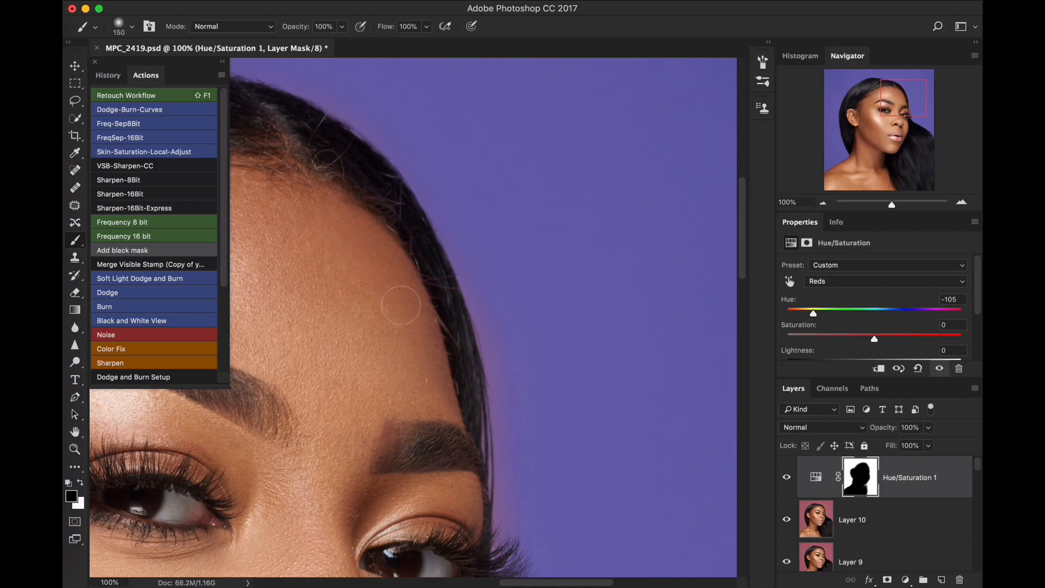
pyautogui.press('x')
pyautogui.moveTo(445, 236)
pyautogui.mouseDown()
pyautogui.moveTo(384, 156)
pyautogui.moveTo(431, 224)
pyautogui.mouseUp()
pyautogui.moveTo(503, 348)
pyautogui.mouseDown()
pyautogui.moveTo(487, 353)
pyautogui.moveTo(509, 479)
pyautogui.mouseUp()
pyautogui.moveTo(513, 344); pyautogui.dragTo(462, 284)
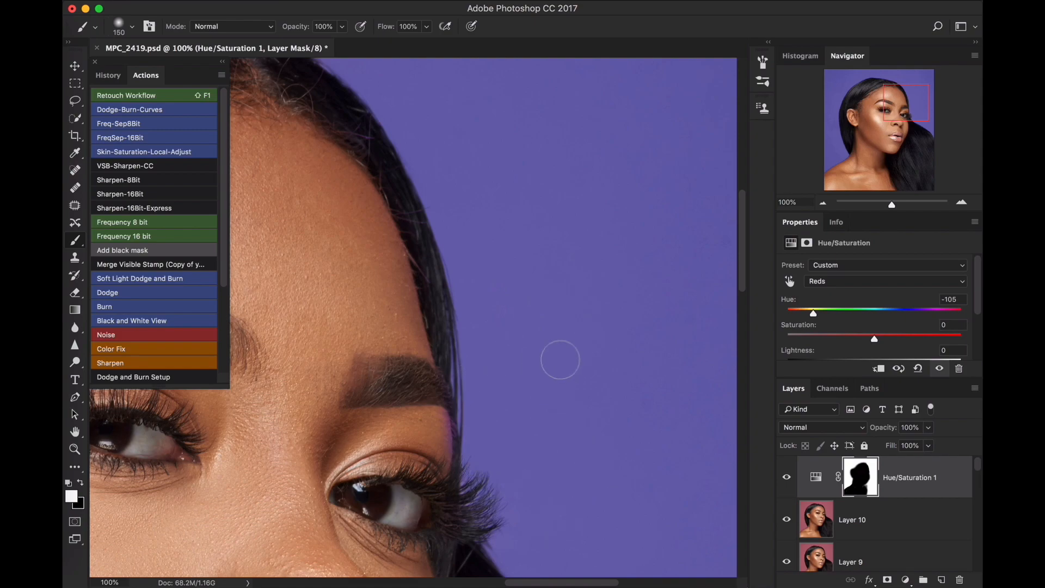
# Set the Reds hue to -156 and saturation to +43 for a bright blue background, and fine-tune the lightness slightly
pyautogui.press('z')
pyautogui.keyDown('alt'); pyautogui.click(519, 309); pyautogui.keyUp('alt')
pyautogui.keyDown('alt'); pyautogui.click(520, 309); pyautogui.keyUp('alt')
pyautogui.keyDown('alt'); pyautogui.click(520, 309); pyautogui.keyUp('alt')
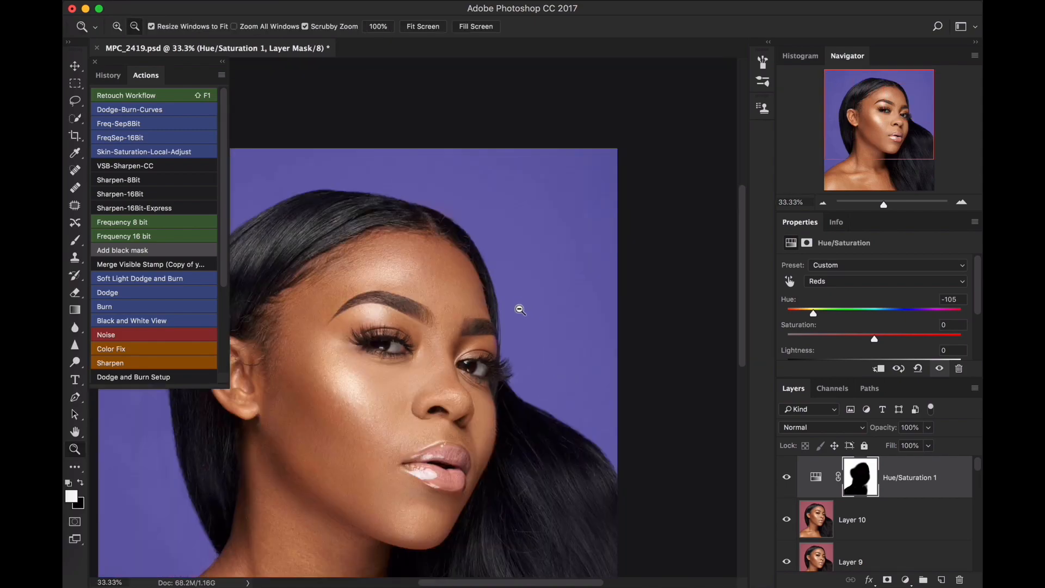
pyautogui.keyDown('alt'); pyautogui.click(520, 310); pyautogui.keyUp('alt')
pyautogui.keyDown('alt'); pyautogui.click(525, 330); pyautogui.keyUp('alt')
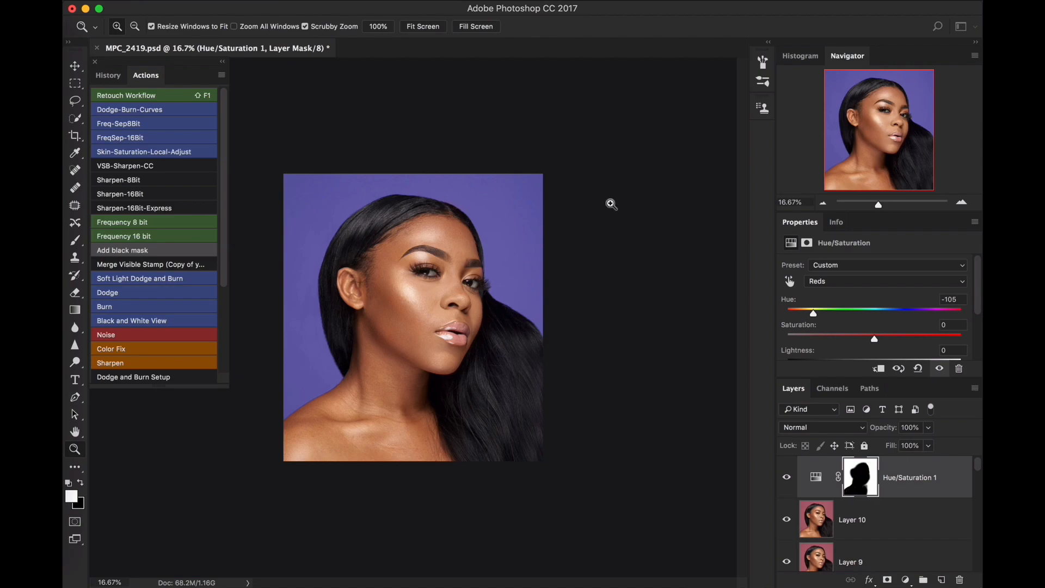
pyautogui.moveTo(813, 314)
pyautogui.mouseDown()
pyautogui.moveTo(976, 281)
pyautogui.moveTo(787, 284)
pyautogui.moveTo(811, 289)
pyautogui.moveTo(798, 293)
pyautogui.moveTo(795, 316)
pyautogui.mouseUp()
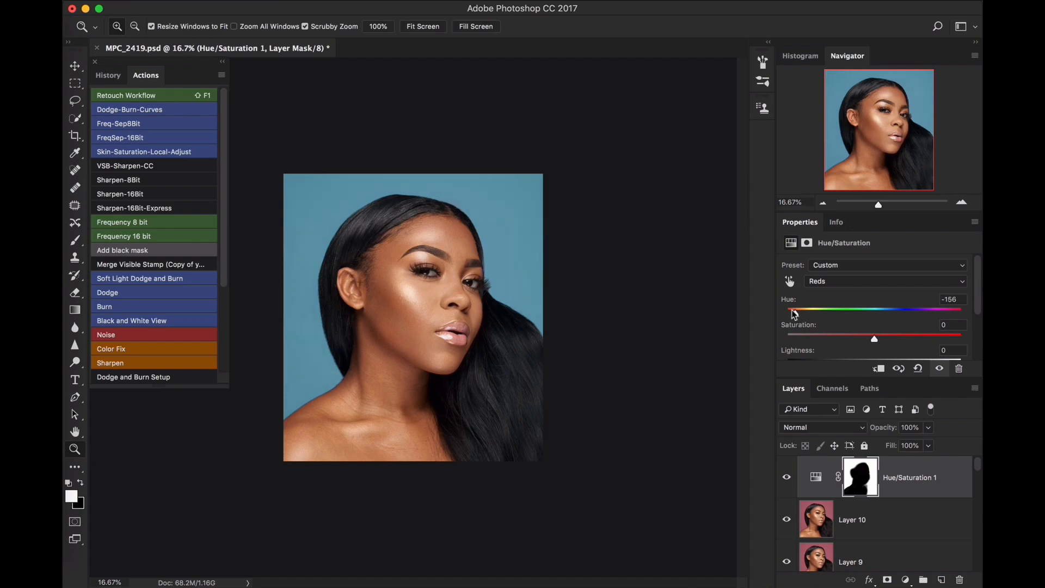
pyautogui.moveTo(873, 338); pyautogui.dragTo(916, 337)
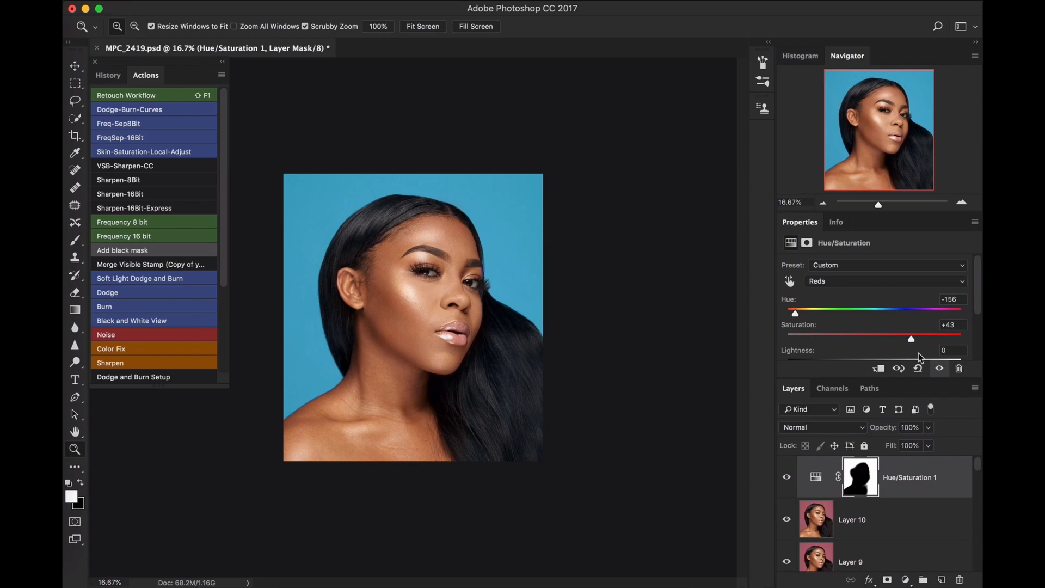
pyautogui.scroll(-2, 975, 304)
pyautogui.moveTo(874, 347)
pyautogui.mouseDown()
pyautogui.moveTo(929, 346)
pyautogui.moveTo(855, 346)
pyautogui.moveTo(870, 349)
pyautogui.mouseUp()
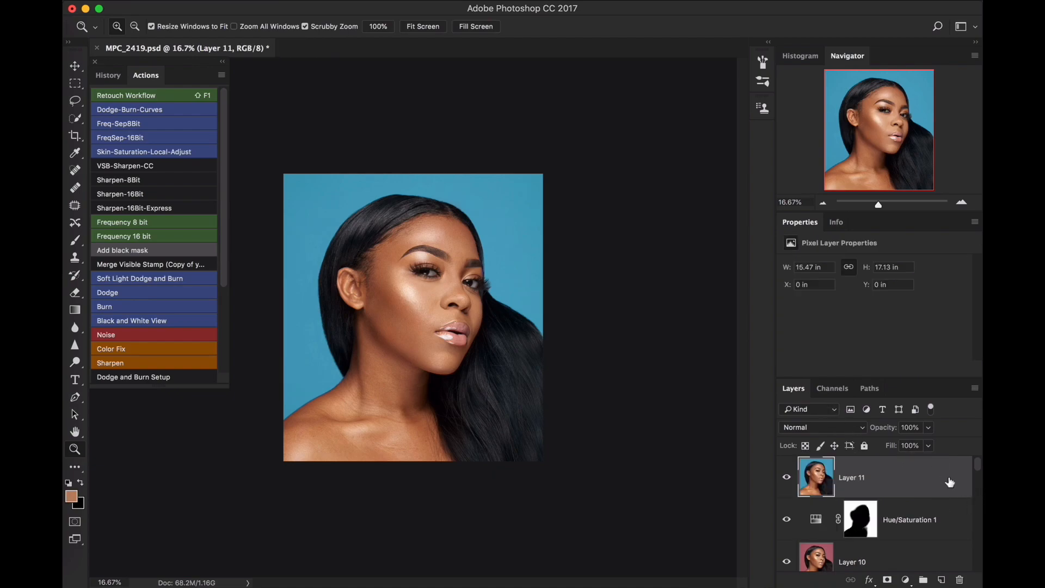
# Reduce the layer stack to Layer 11 and the Background by clearing the intermediate layers
pyautogui.moveTo(978, 468); pyautogui.dragTo(962, 586)
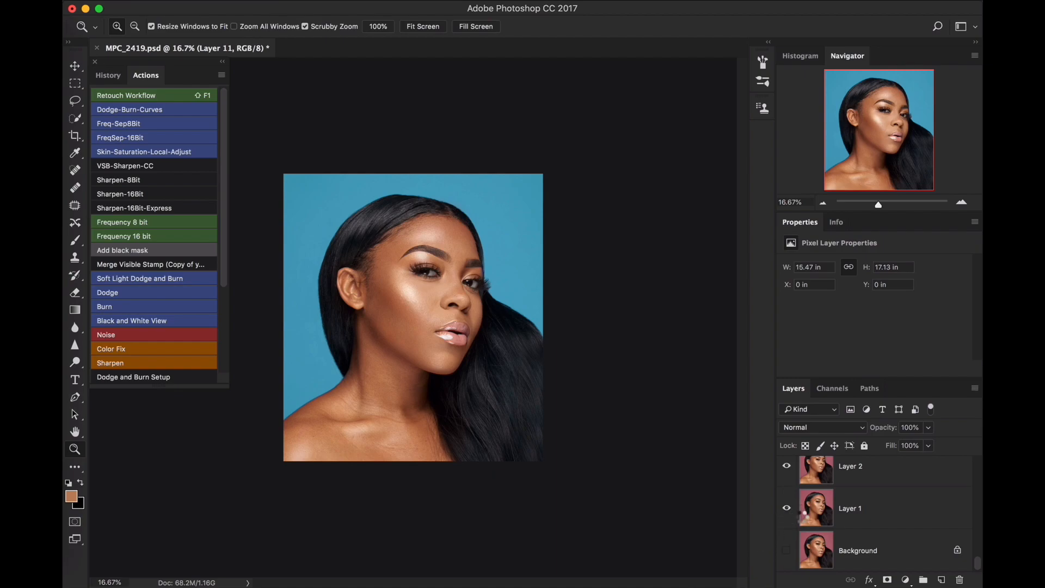
pyautogui.press('shift+super+e')
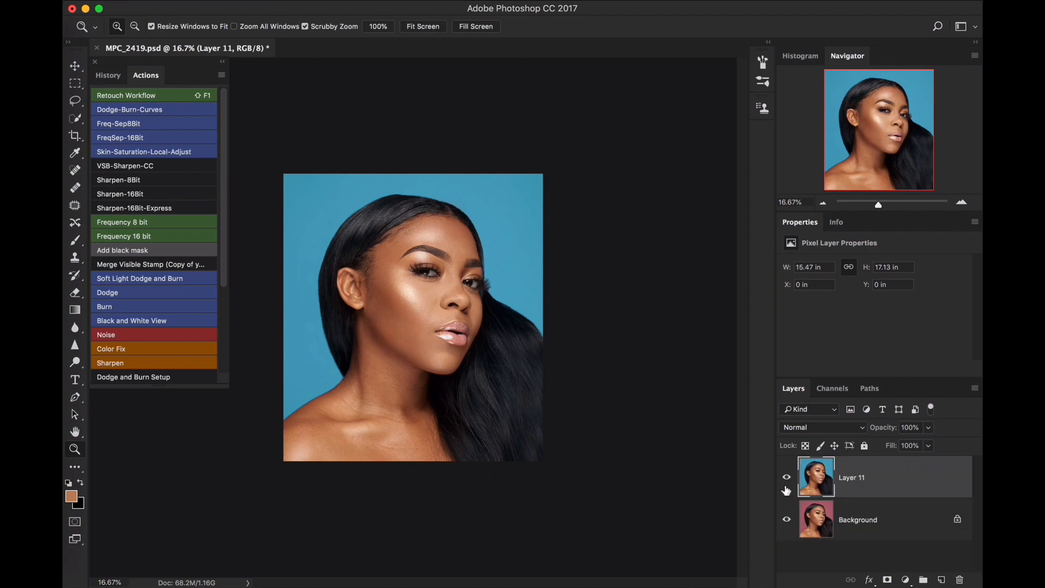
# Compare the face before and after retouching at 50% zoom by toggling the visibility of Layer 11
pyautogui.click(445, 250)
pyautogui.click(465, 238)
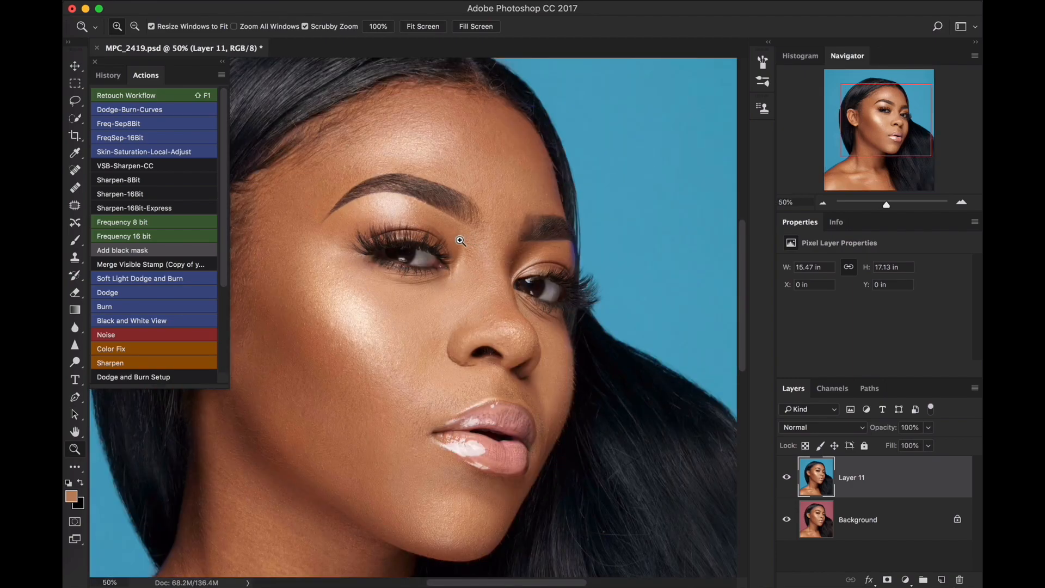
pyautogui.click(785, 477)
pyautogui.click(785, 478)
pyautogui.click(785, 479)
pyautogui.click(786, 479)
pyautogui.click(786, 479)
pyautogui.click(786, 480)
# Fit the whole portrait on screen and compare it with the original by toggling Layer 11
pyautogui.keyDown('alt'); pyautogui.click(527, 314); pyautogui.keyUp('alt')
pyautogui.keyDown('alt'); pyautogui.click(527, 314); pyautogui.keyUp('alt')
pyautogui.click(462, 296)
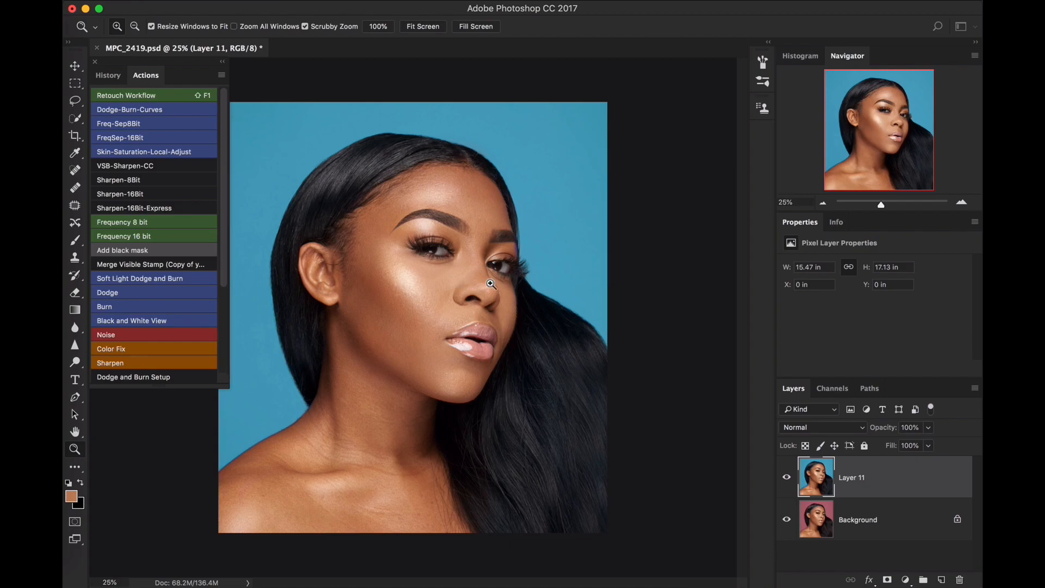
pyautogui.press('super+0')
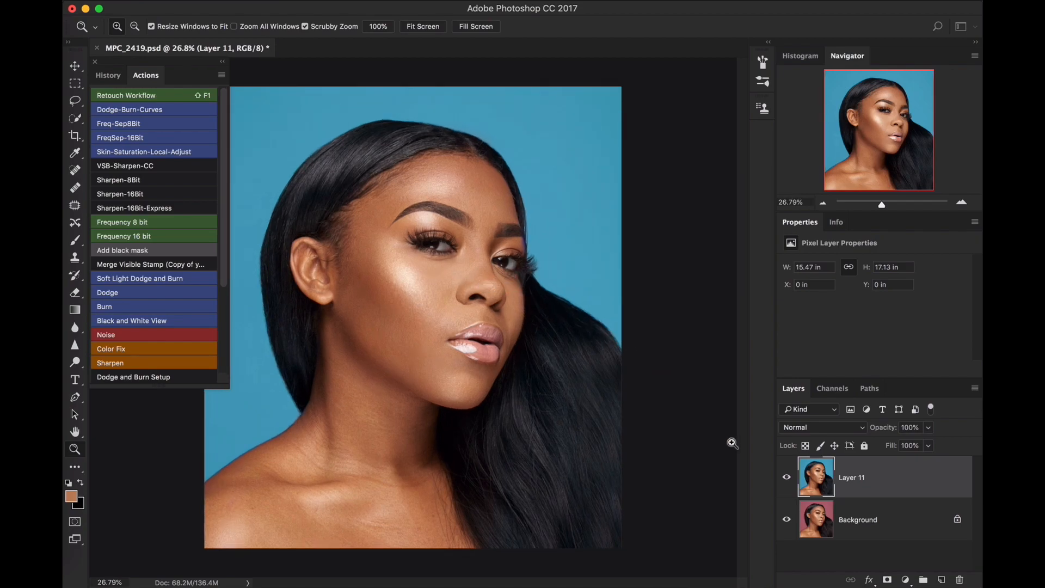
pyautogui.click(786, 477)
pyautogui.click(786, 477)
pyautogui.click(786, 478)
pyautogui.click(787, 477)
pyautogui.click(787, 477)
pyautogui.click(786, 477)
pyautogui.click(786, 478)
# Examine the skin around the eye and cheek up close with Layer 11 hidden and shown
pyautogui.moveTo(423, 221); pyautogui.dragTo(581, 274)
pyautogui.click(786, 478)
pyautogui.click(786, 477)
pyautogui.click(788, 475)
pyautogui.click(787, 478)
pyautogui.click(787, 477)
pyautogui.click(787, 478)
pyautogui.click(787, 478)
pyautogui.click(787, 478)
pyautogui.click(787, 478)
pyautogui.click(787, 478)
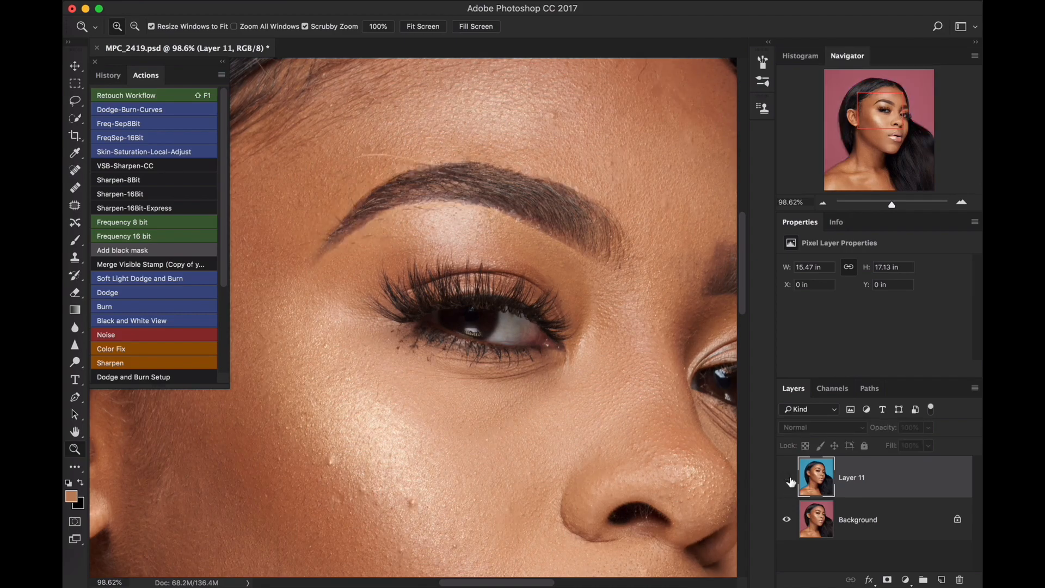
pyautogui.click(787, 478)
# Review the full portrait's skin and background once more against the original, leaving Layer 11 visible
pyautogui.scroll(-7, 506, 297)
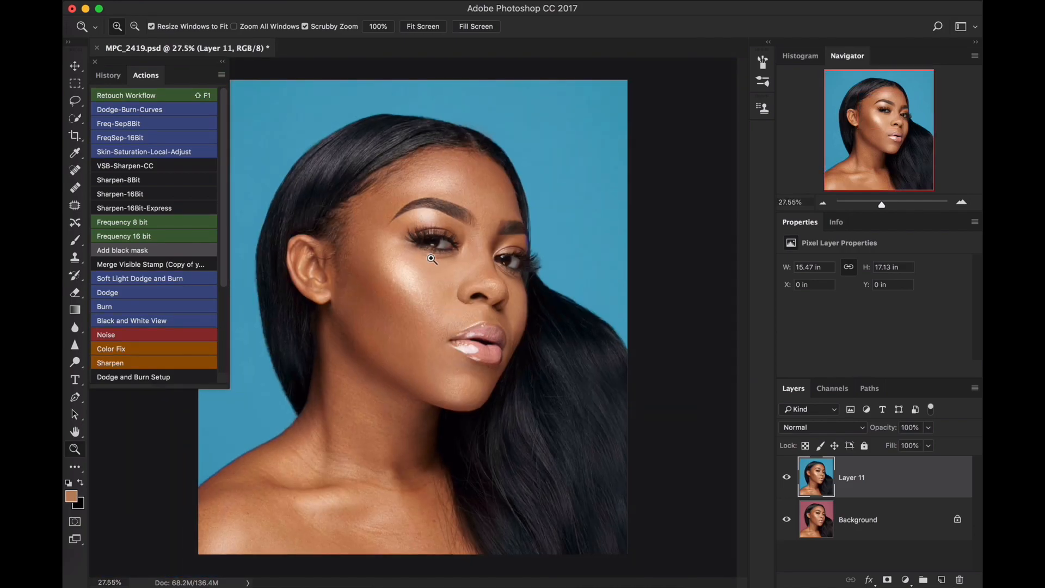
pyautogui.click(787, 476)
pyautogui.click(787, 476)
pyautogui.click(787, 477)
pyautogui.click(786, 477)
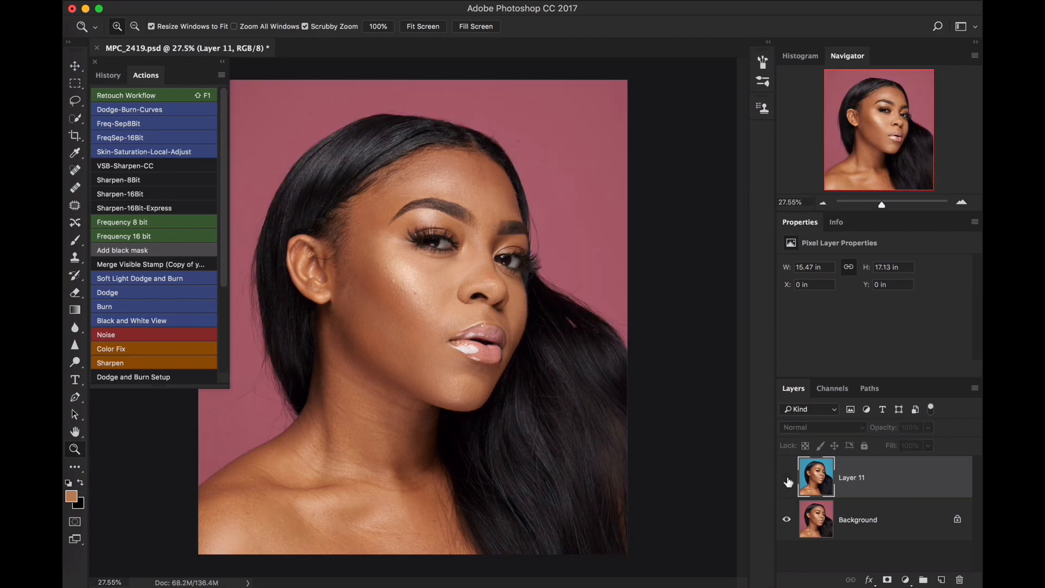
pyautogui.click(786, 478)
pyautogui.click(787, 478)
pyautogui.click(787, 478)
pyautogui.click(786, 478)
pyautogui.click(787, 479)
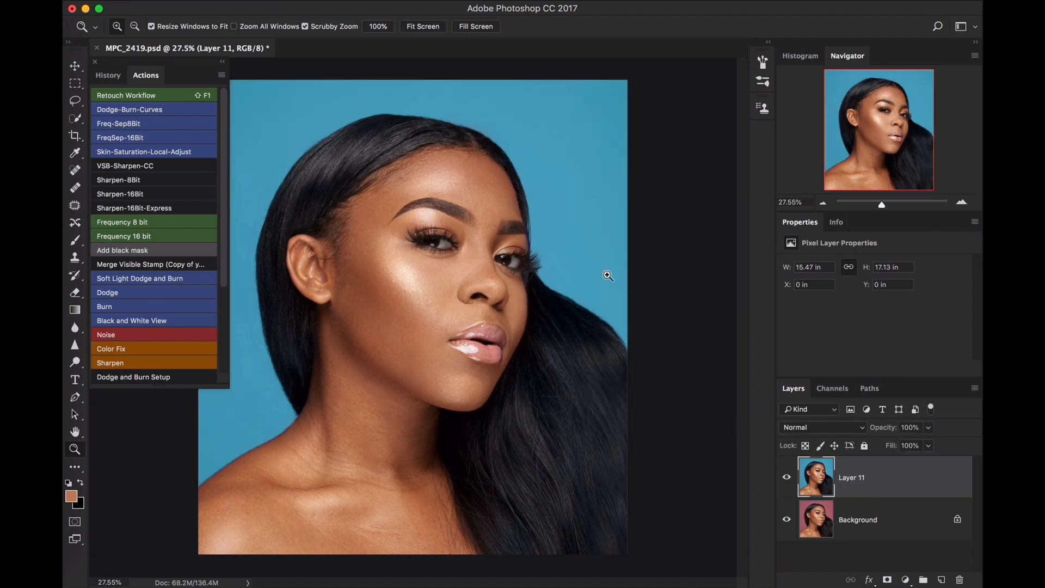
pyautogui.click(787, 478)
pyautogui.click(787, 479)
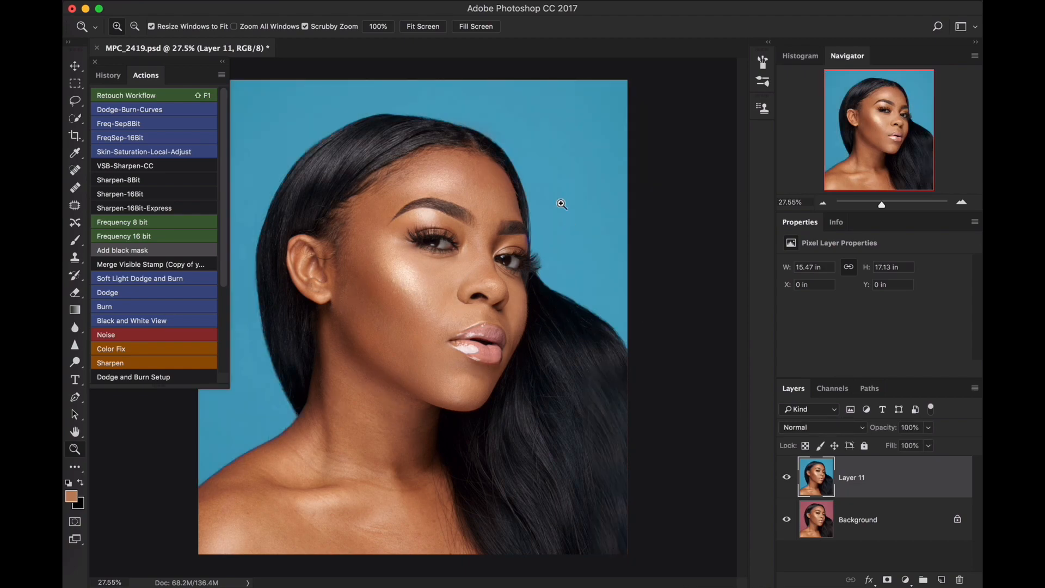